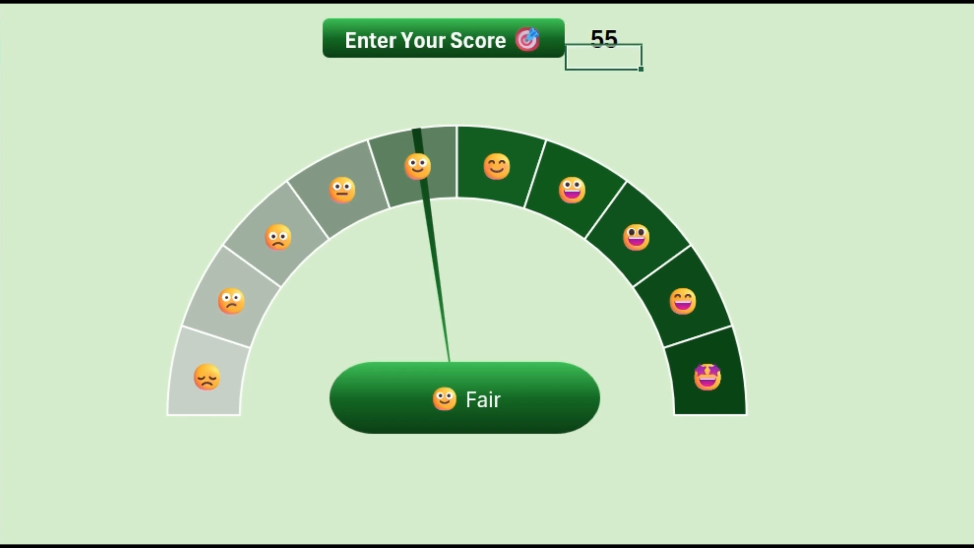
Enter the scores 70, 75, 85 and 95 in turn into the score cell to test the mood meter gauge
{"action": "left_click", "coordinate": [603, 39]}
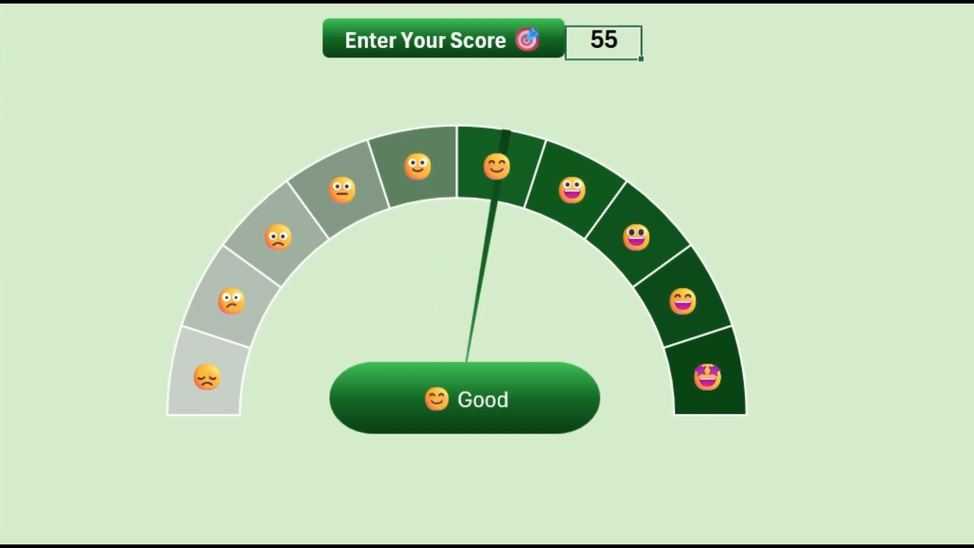
{"action": "type", "text": "70"}
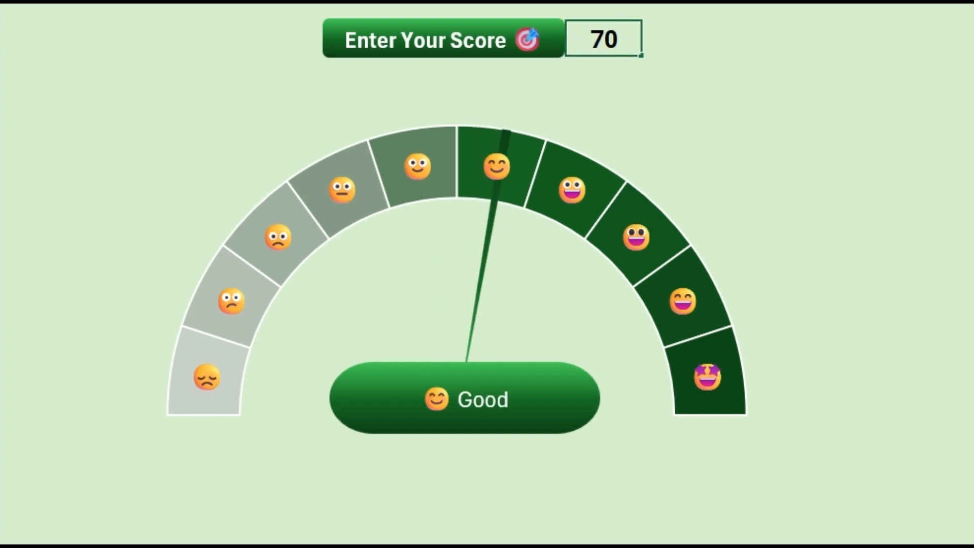
{"action": "key", "text": "Return"}
{"action": "left_click", "coordinate": [603, 39]}
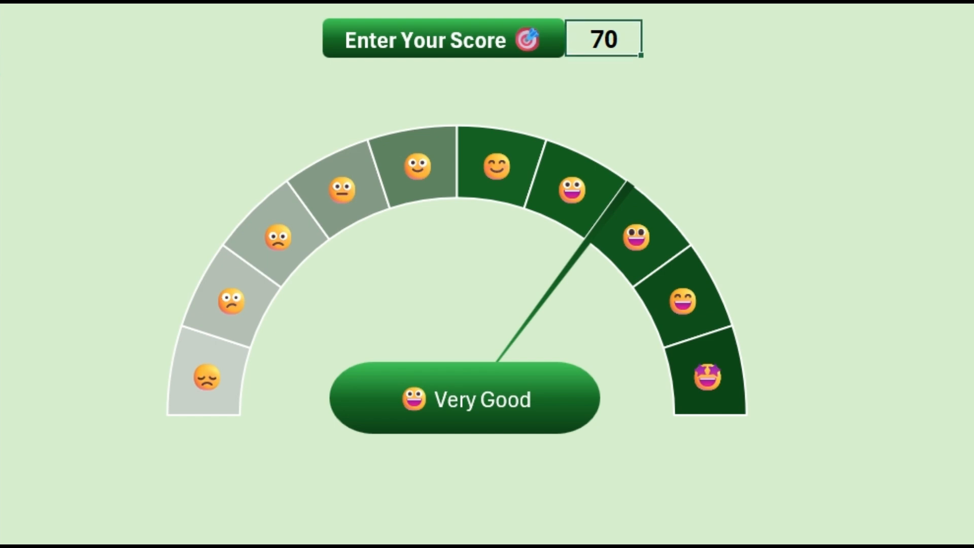
{"action": "type", "text": "75"}
{"action": "key", "text": "Return"}
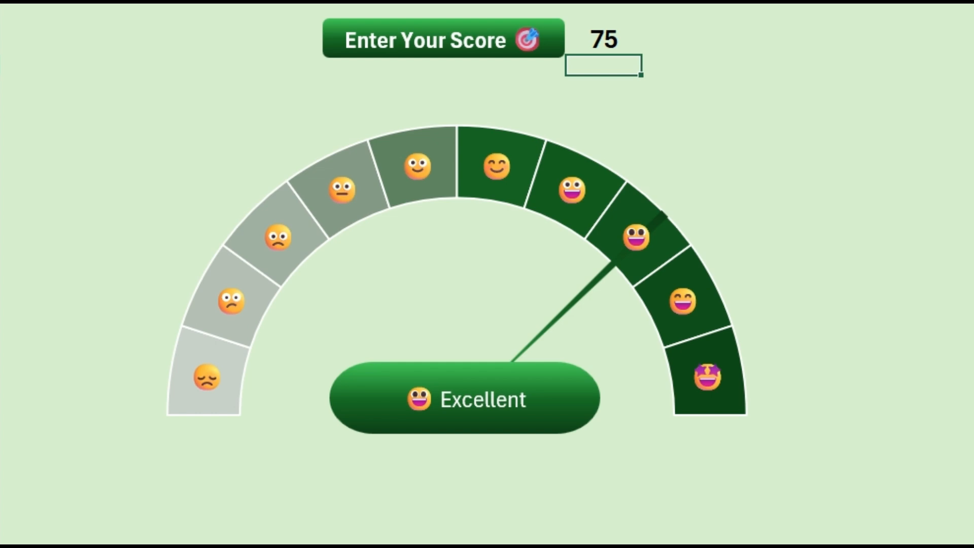
{"action": "left_click", "coordinate": [604, 39]}
{"action": "type", "text": "85"}
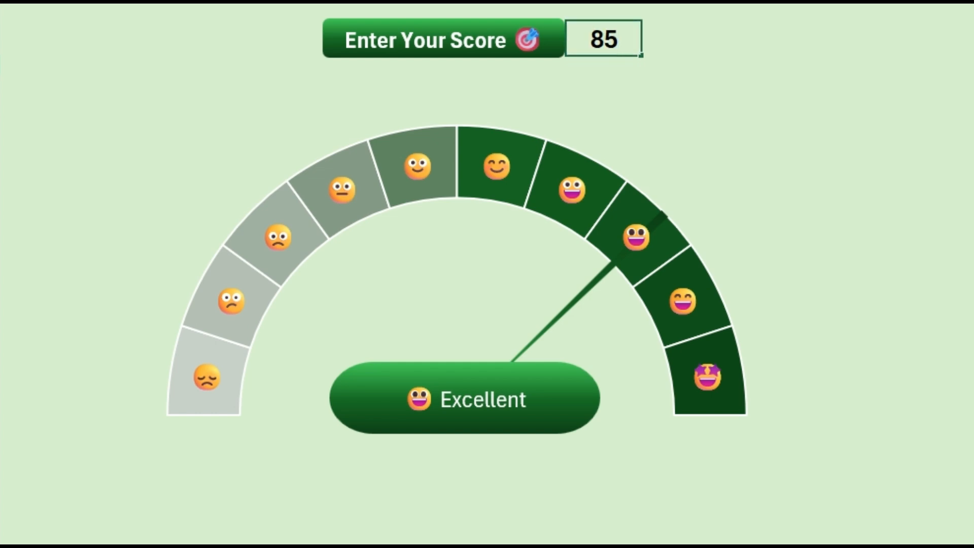
{"action": "key", "text": "Return"}
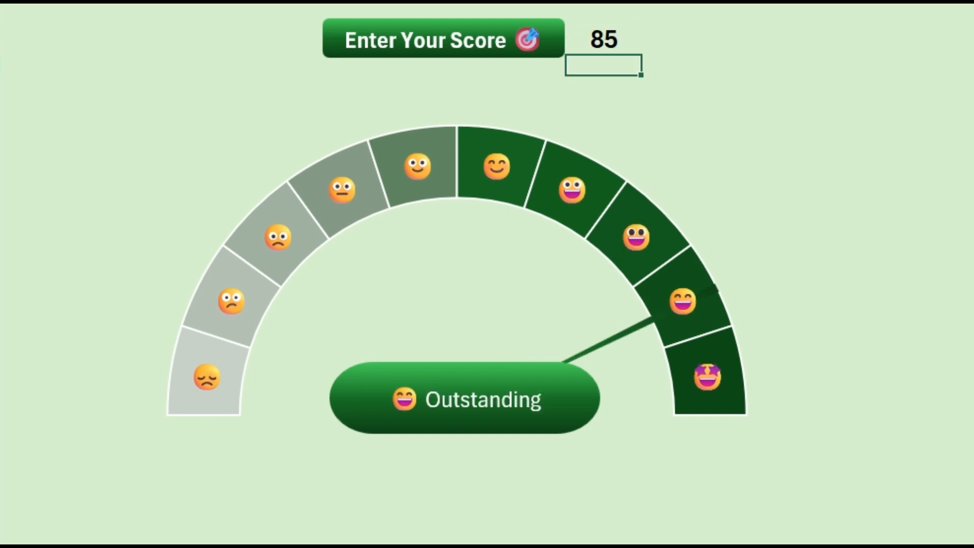
{"action": "left_click", "coordinate": [604, 39]}
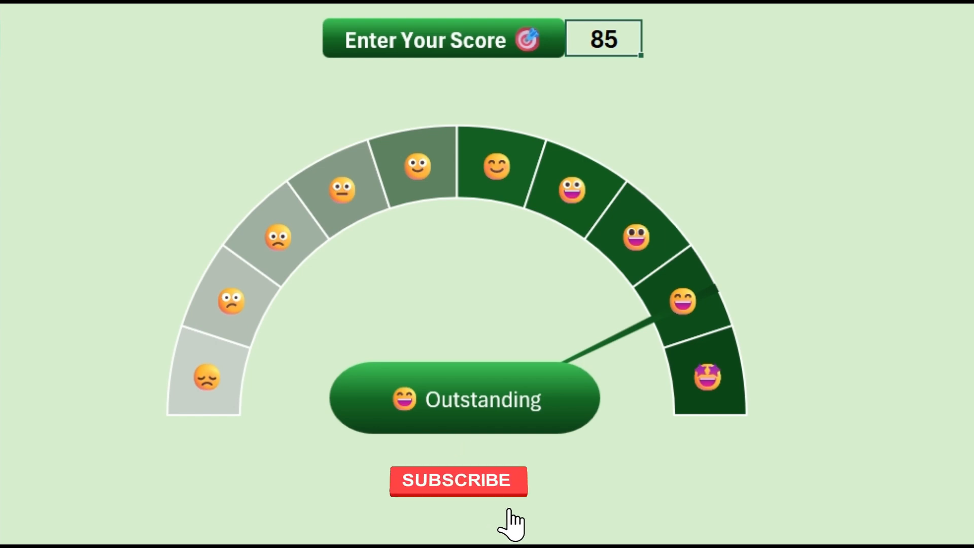
{"action": "type", "text": "95"}
{"action": "key", "text": "Return"}
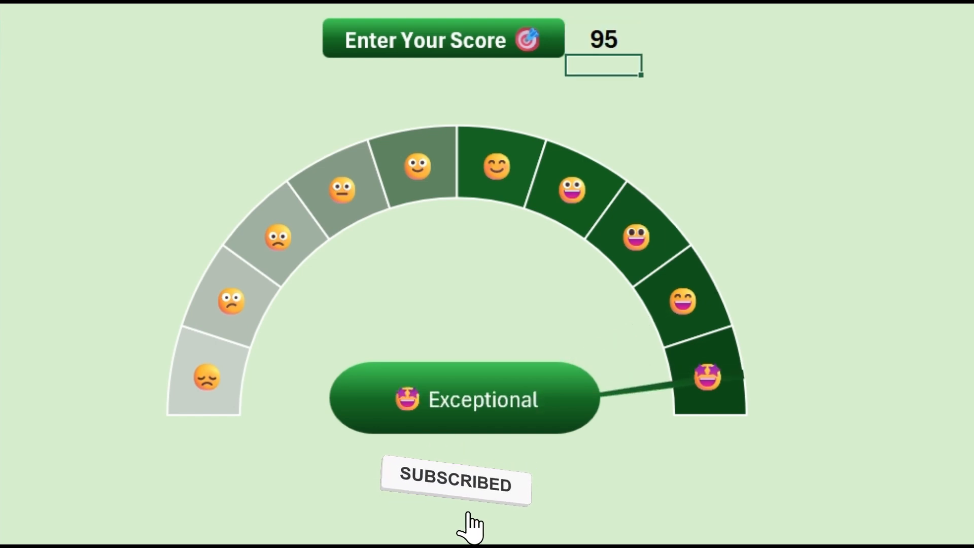
{"action": "left_click", "coordinate": [603, 39]}
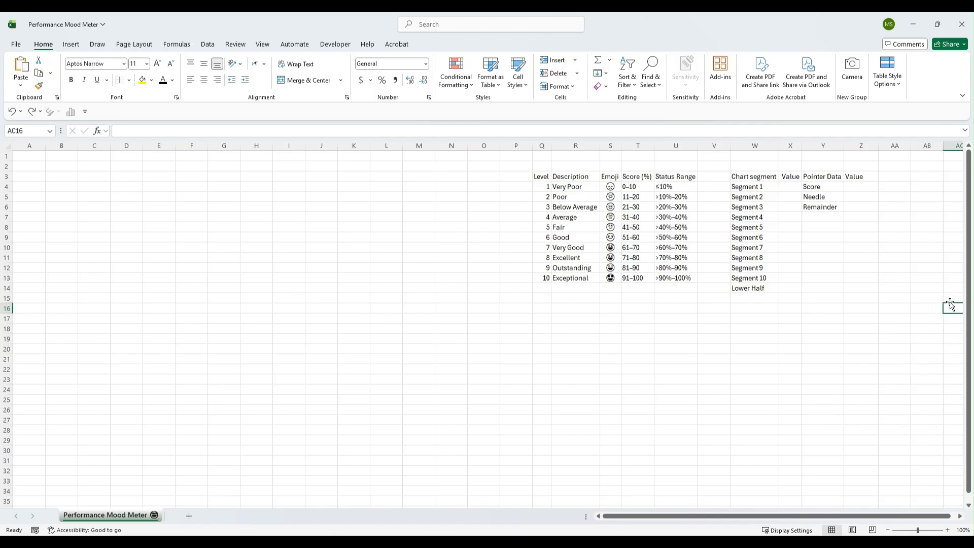
Examine the level table, the chart segment list and the pointer data columns set up for the gauge
{"action": "left_click_drag", "start_coordinate": [540, 177], "coordinate": [670, 278]}
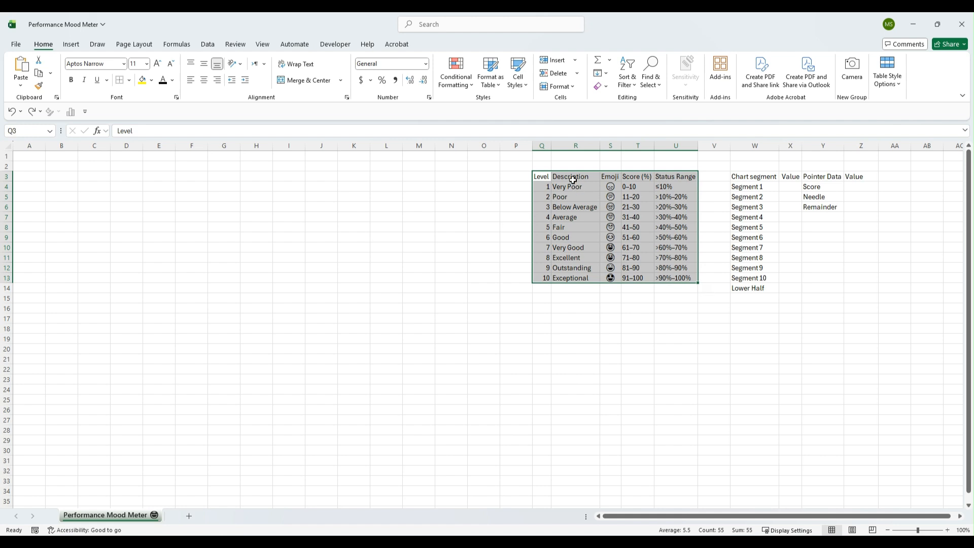
{"action": "left_click_drag", "start_coordinate": [572, 177], "coordinate": [579, 273]}
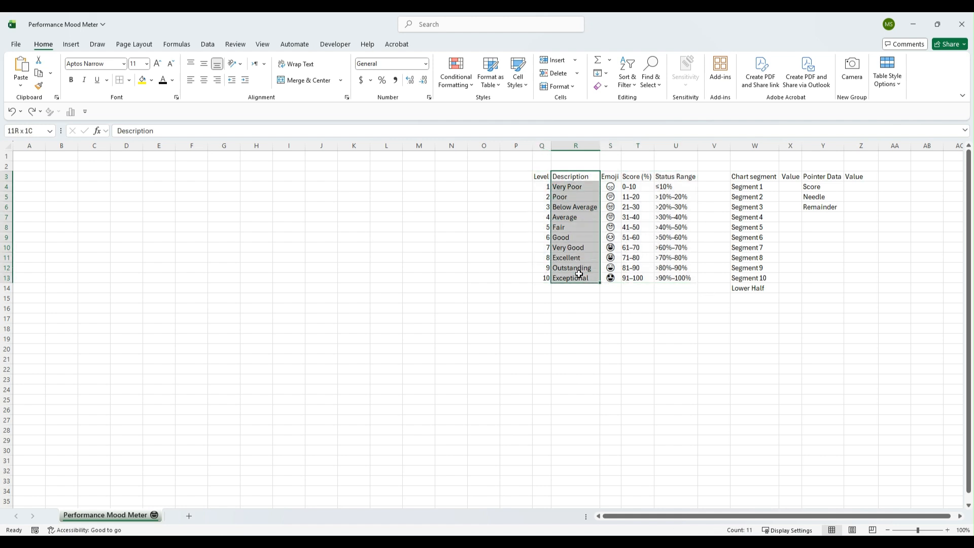
{"action": "left_click_drag", "start_coordinate": [608, 178], "coordinate": [610, 278]}
{"action": "left_click_drag", "start_coordinate": [637, 177], "coordinate": [636, 280]}
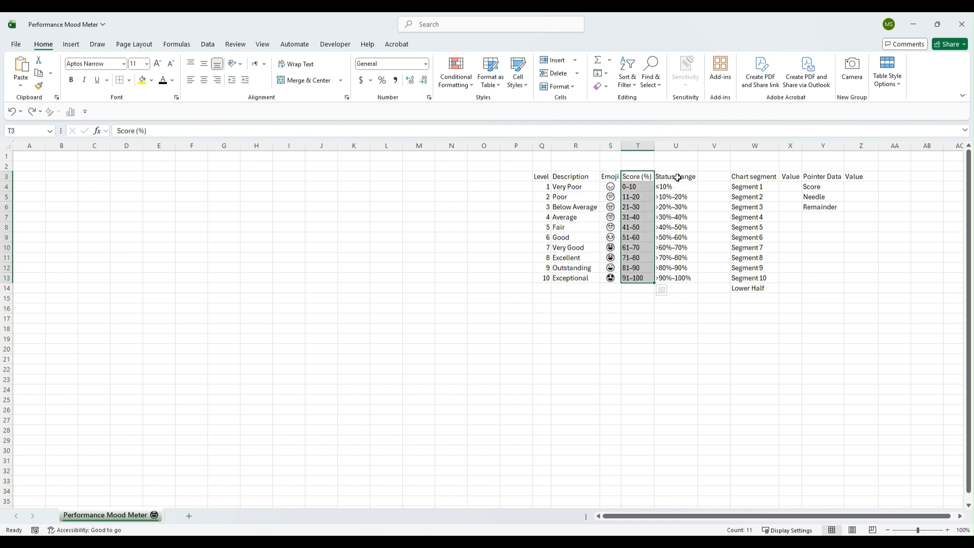
{"action": "left_click_drag", "start_coordinate": [678, 177], "coordinate": [675, 275]}
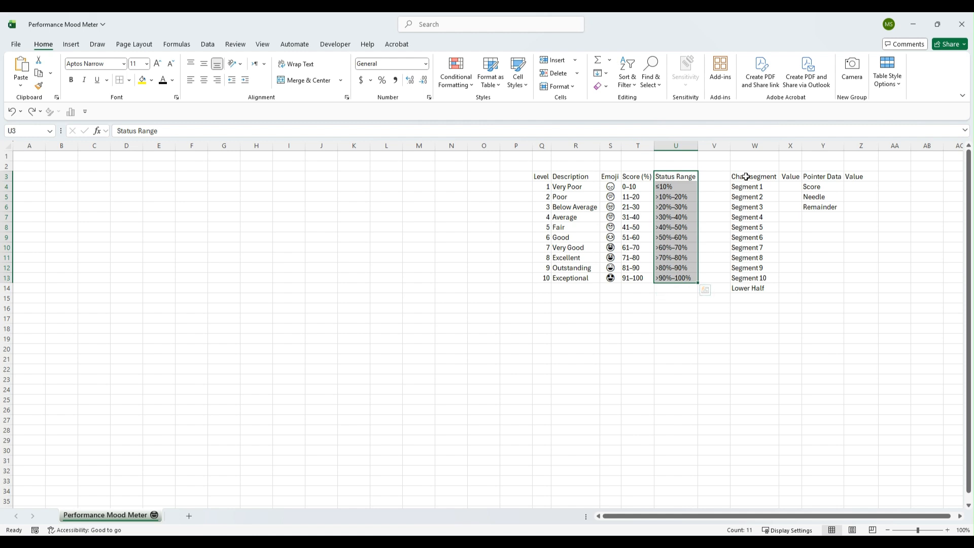
{"action": "left_click_drag", "start_coordinate": [743, 176], "coordinate": [746, 284]}
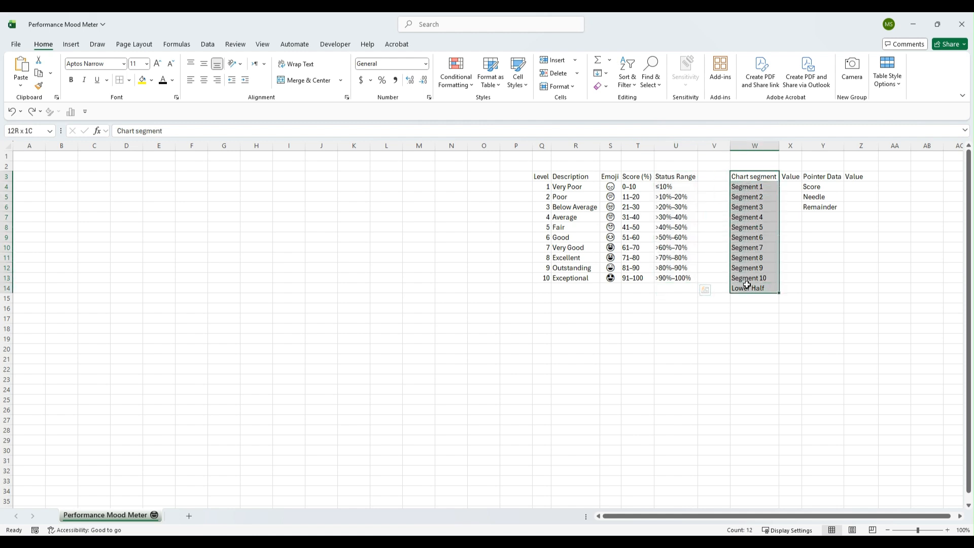
{"action": "left_click", "coordinate": [787, 173]}
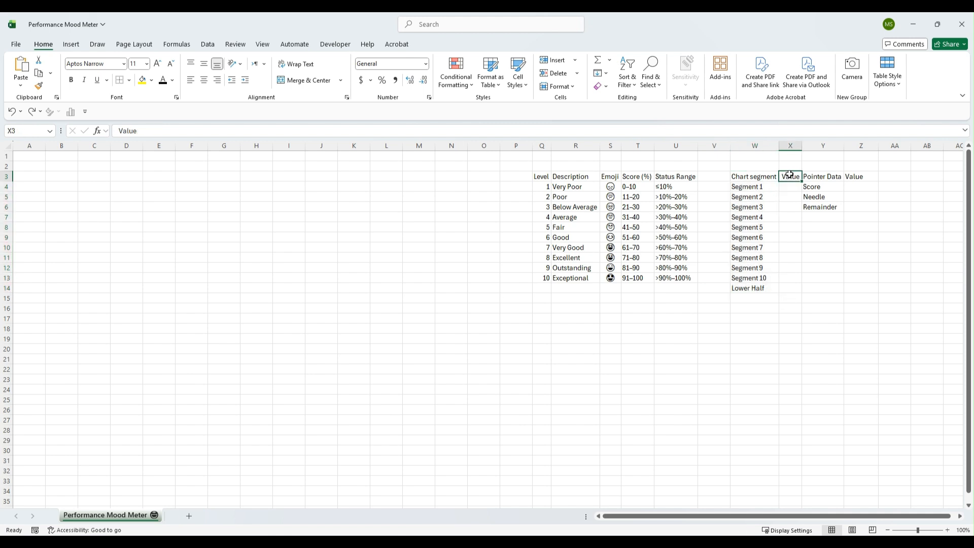
{"action": "left_click_drag", "start_coordinate": [810, 176], "coordinate": [815, 204]}
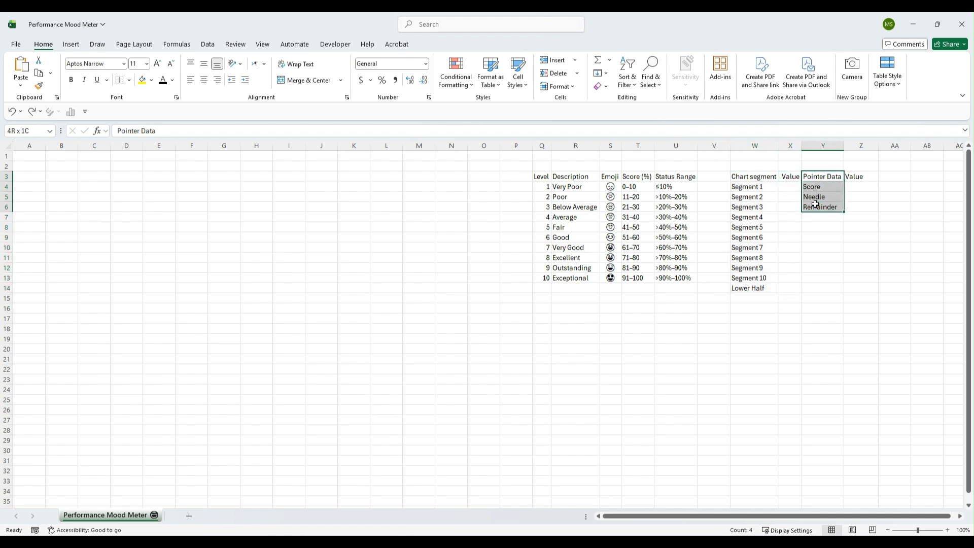
{"action": "left_click", "coordinate": [856, 176]}
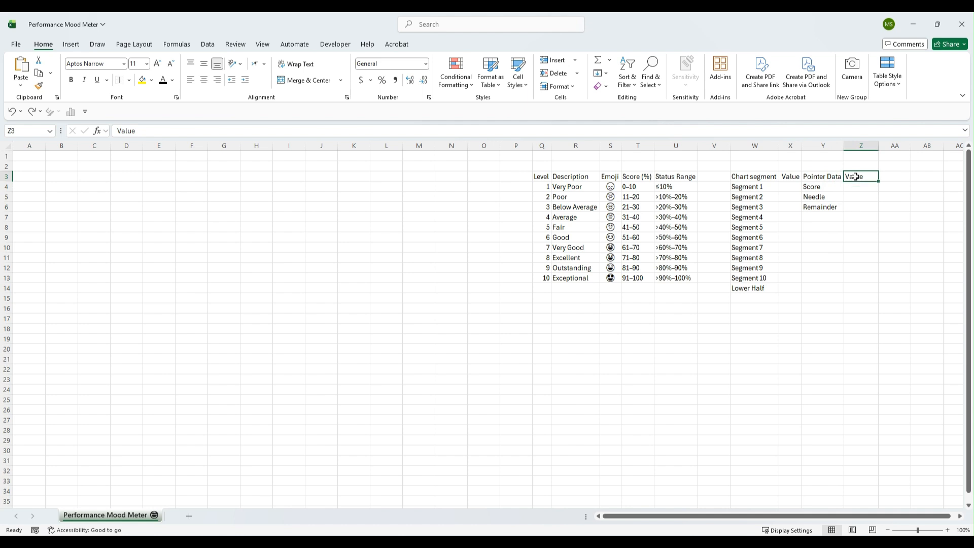
Enter 1 as the value for Segment 1 and fill it down through Segment 10
{"action": "left_click", "coordinate": [792, 186]}
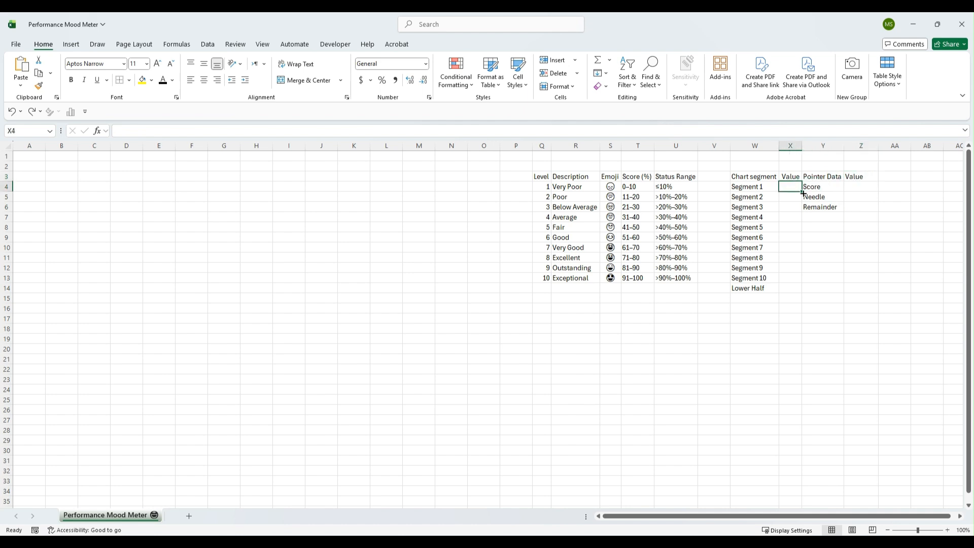
{"action": "type", "text": "1"}
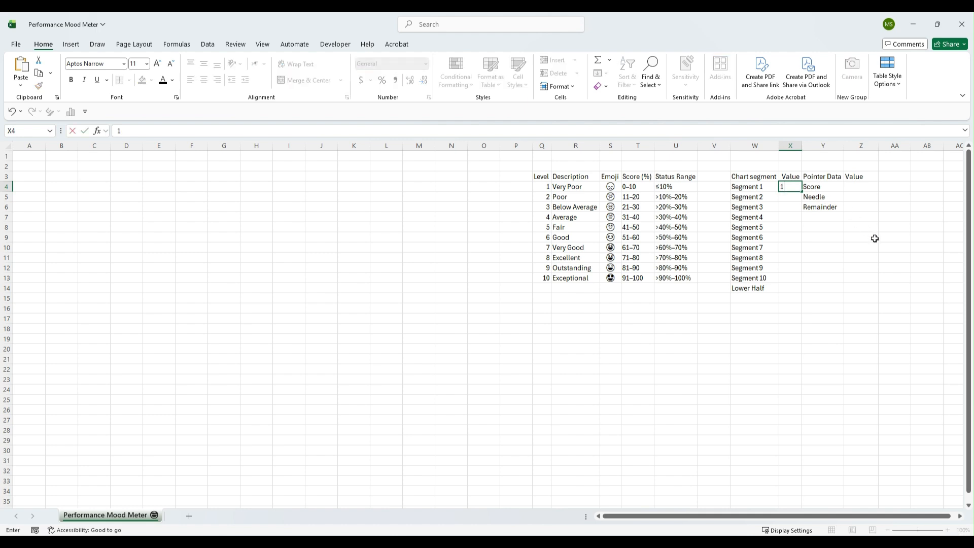
{"action": "key", "text": "Return"}
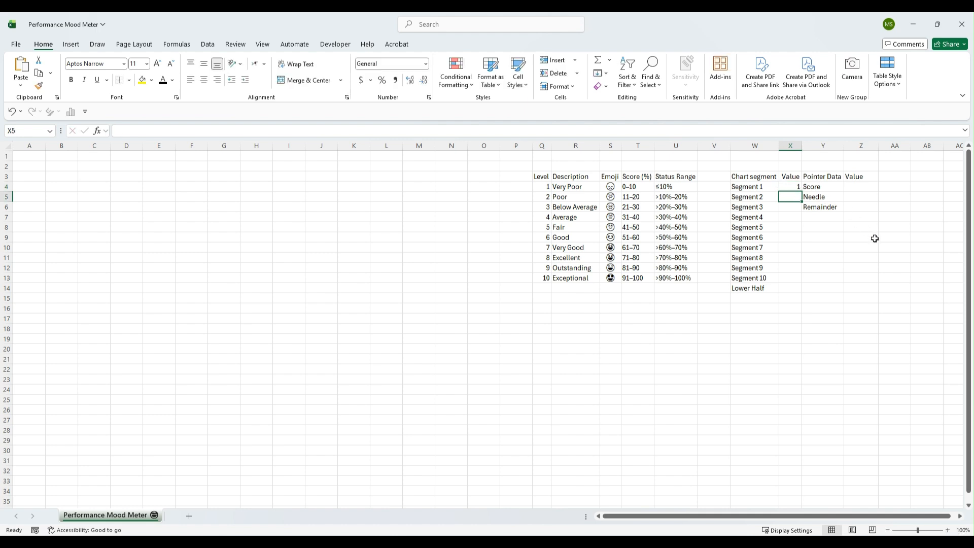
{"action": "left_click", "coordinate": [799, 190]}
{"action": "left_click_drag", "start_coordinate": [802, 192], "coordinate": [800, 280]}
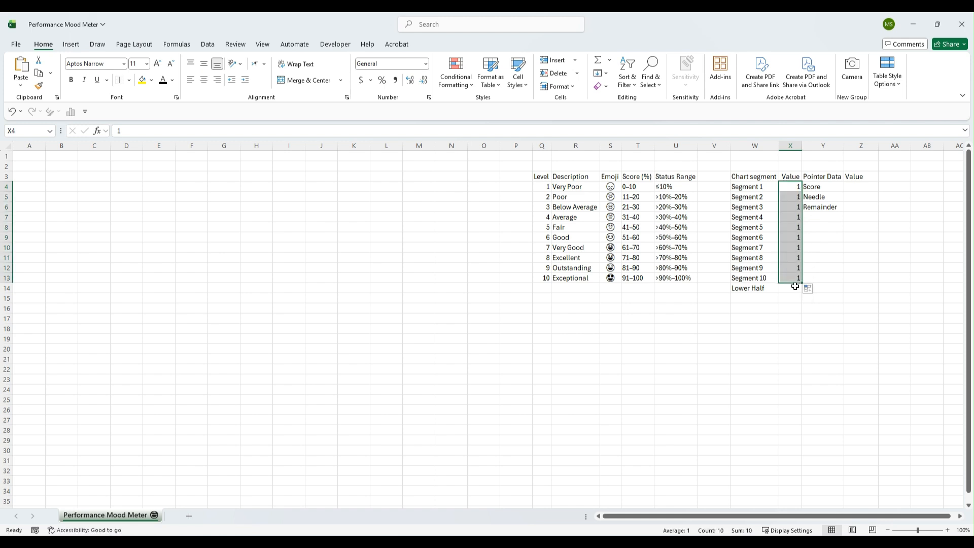
Set the Lower Half value to 10 and select the whole segment value column to check its total
{"action": "left_click", "coordinate": [794, 287]}
{"action": "type", "text": "10"}
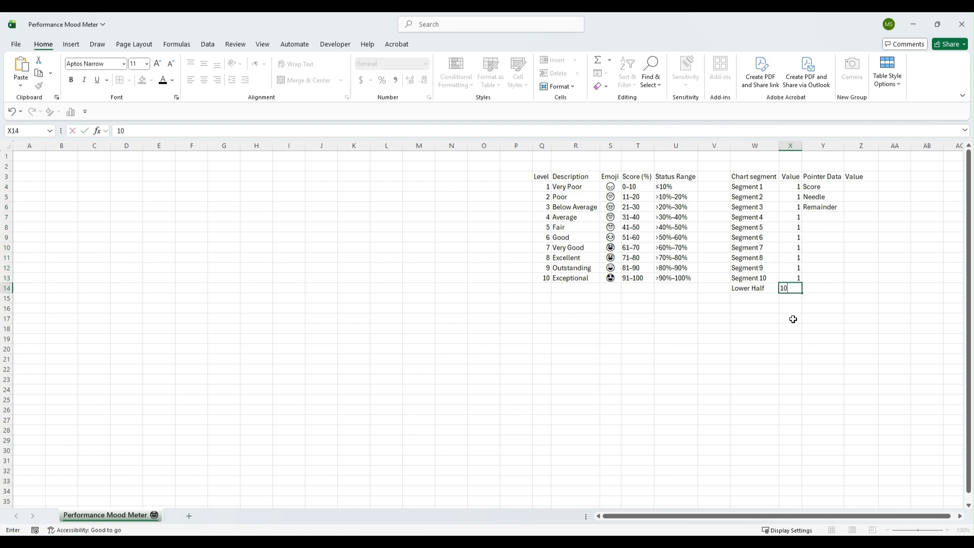
{"action": "key", "text": "Return"}
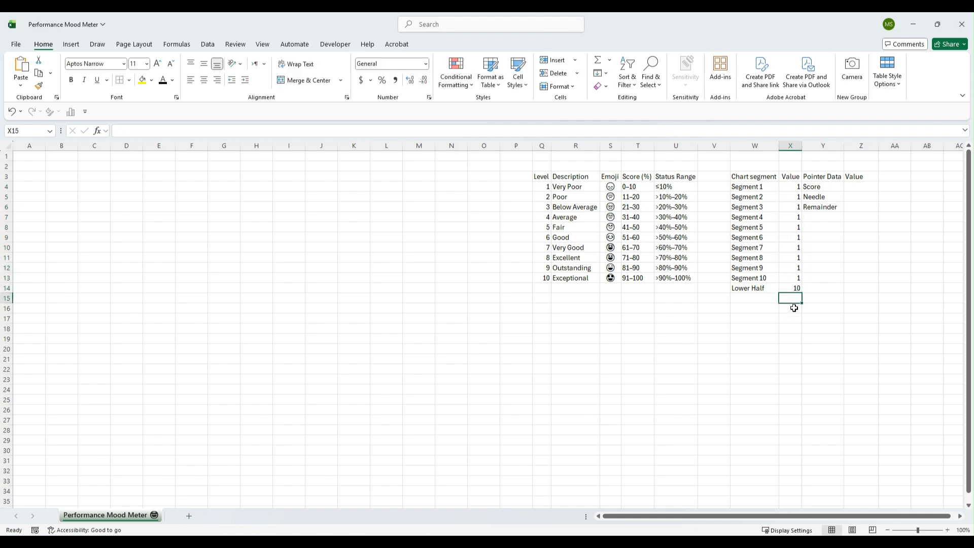
{"action": "left_click_drag", "start_coordinate": [796, 186], "coordinate": [795, 289]}
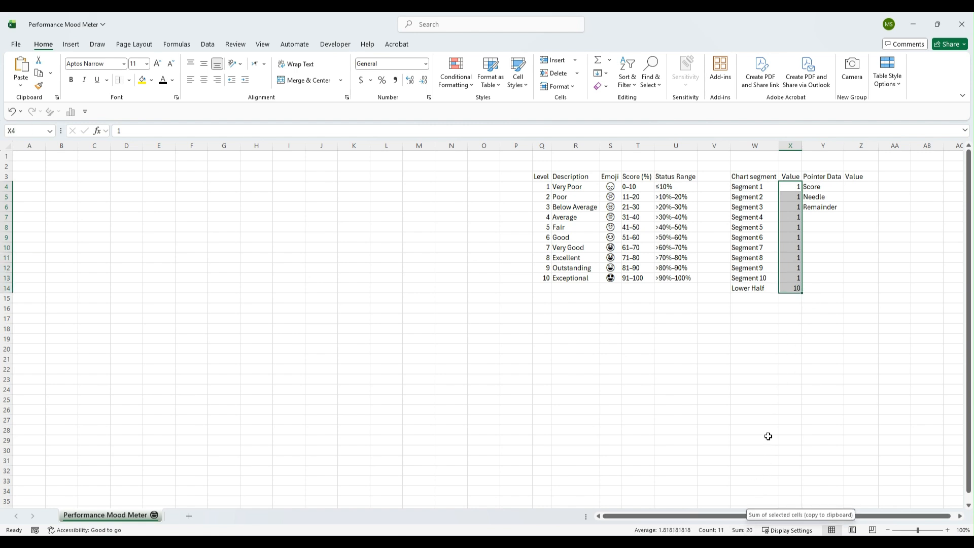
{"action": "left_click", "coordinate": [780, 341]}
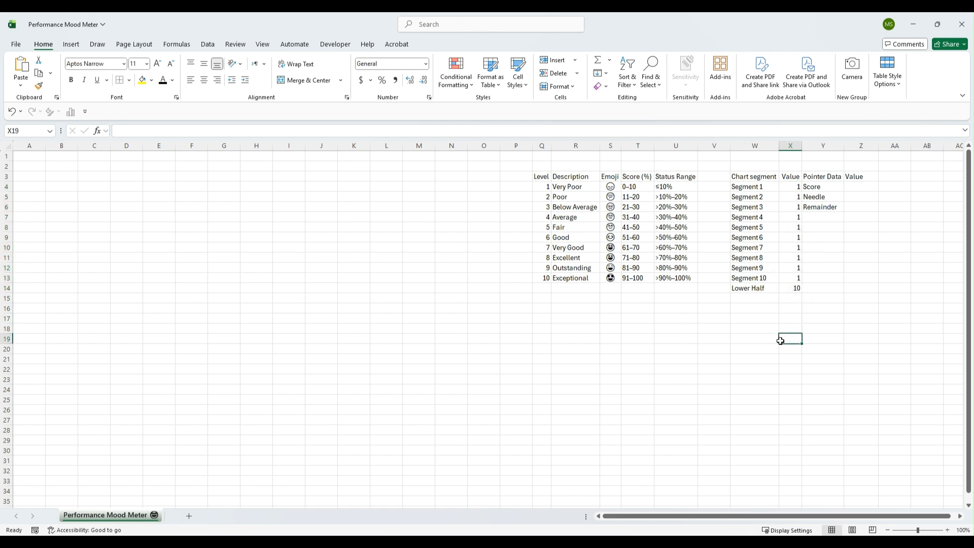
Link the pointer Score value to the score input cell J2 with a formula
{"action": "left_click", "coordinate": [824, 187]}
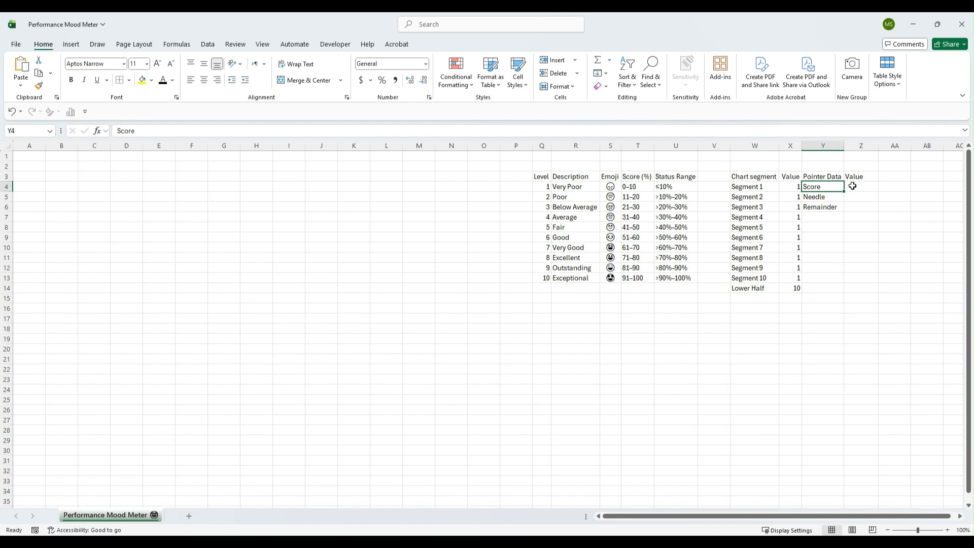
{"action": "left_click", "coordinate": [855, 186]}
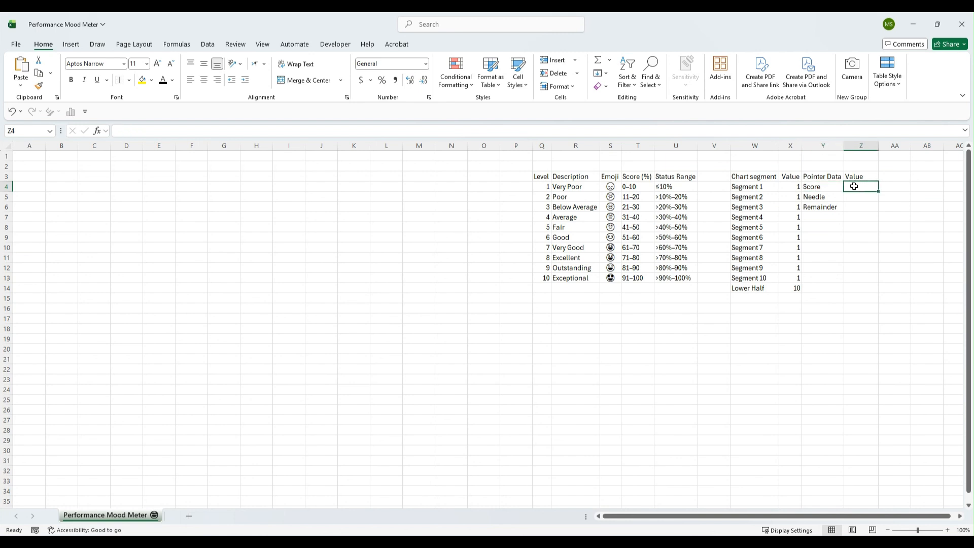
{"action": "type", "text": "="}
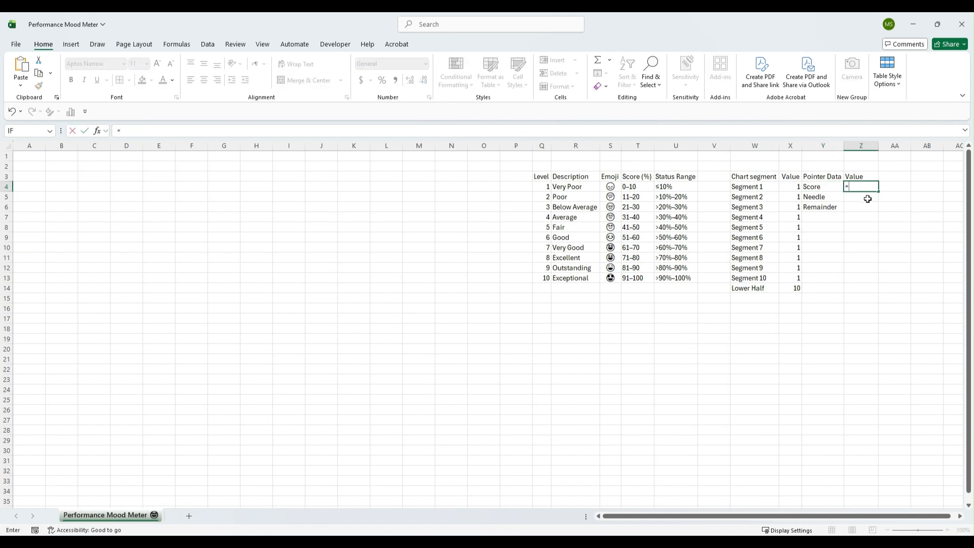
{"action": "left_click", "coordinate": [321, 167]}
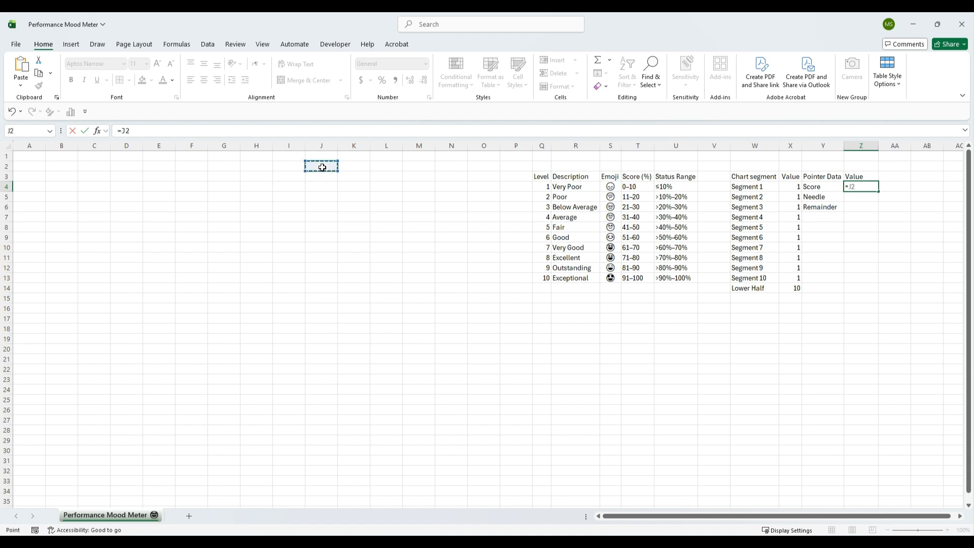
{"action": "key", "text": "Return"}
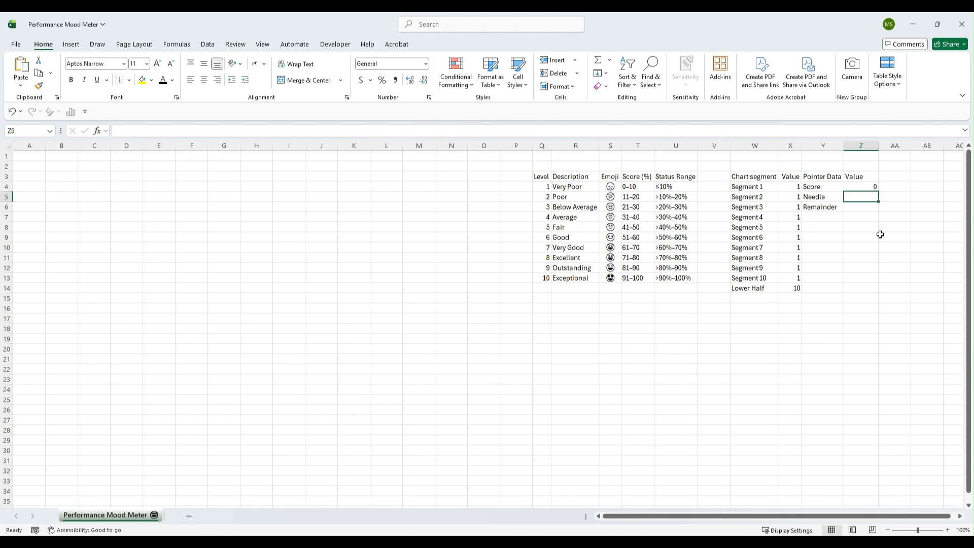
Set the Needle value to 1 and the Remainder value to the formula =200-Z4-Z5
{"action": "type", "text": "1"}
{"action": "key", "text": "Return"}
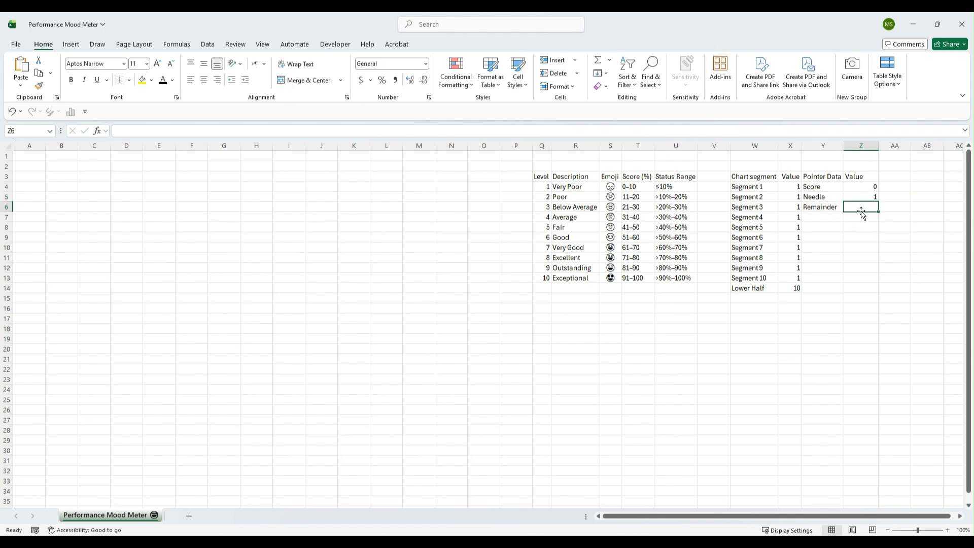
{"action": "type", "text": "=200"}
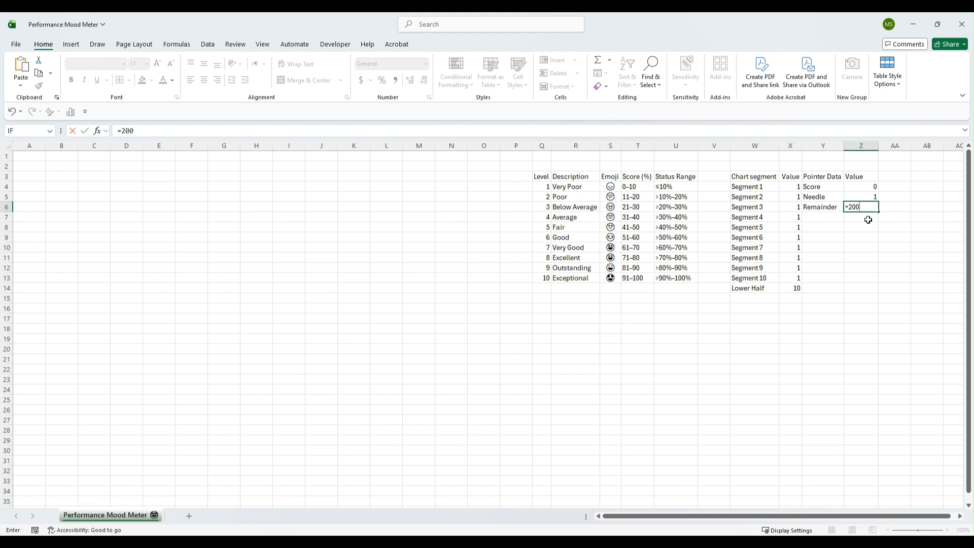
{"action": "type", "text": "-"}
{"action": "left_click", "coordinate": [862, 187]}
{"action": "type", "text": "-"}
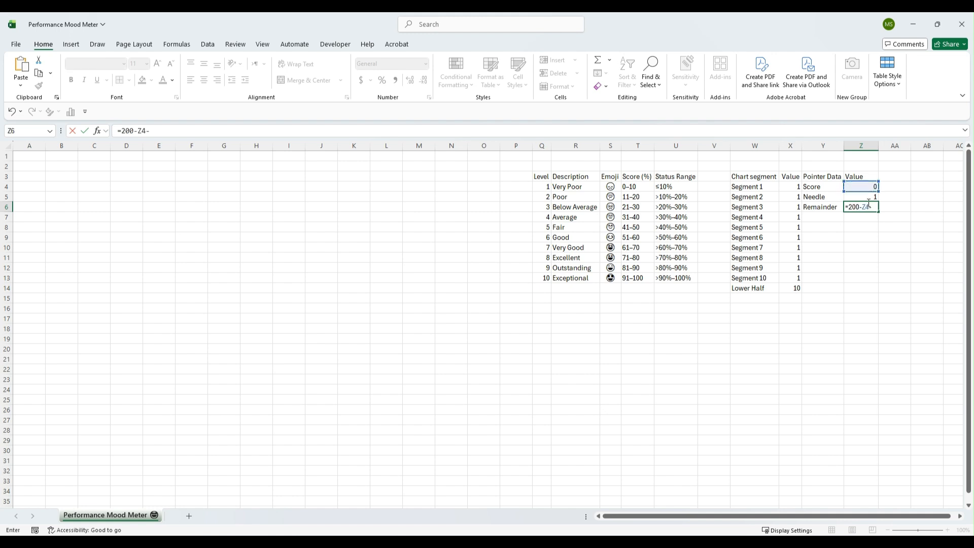
{"action": "left_click", "coordinate": [871, 196]}
{"action": "key", "text": "Return"}
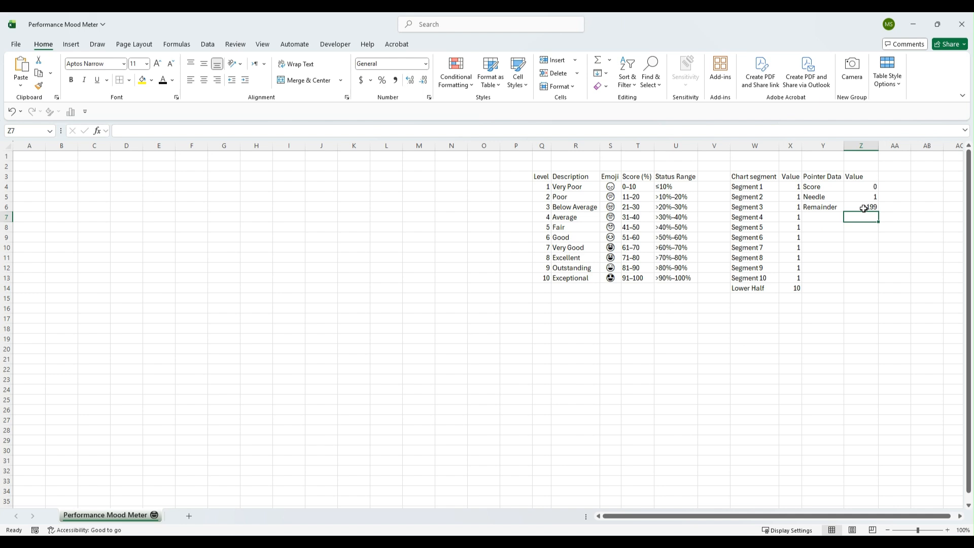
{"action": "left_click", "coordinate": [863, 186]}
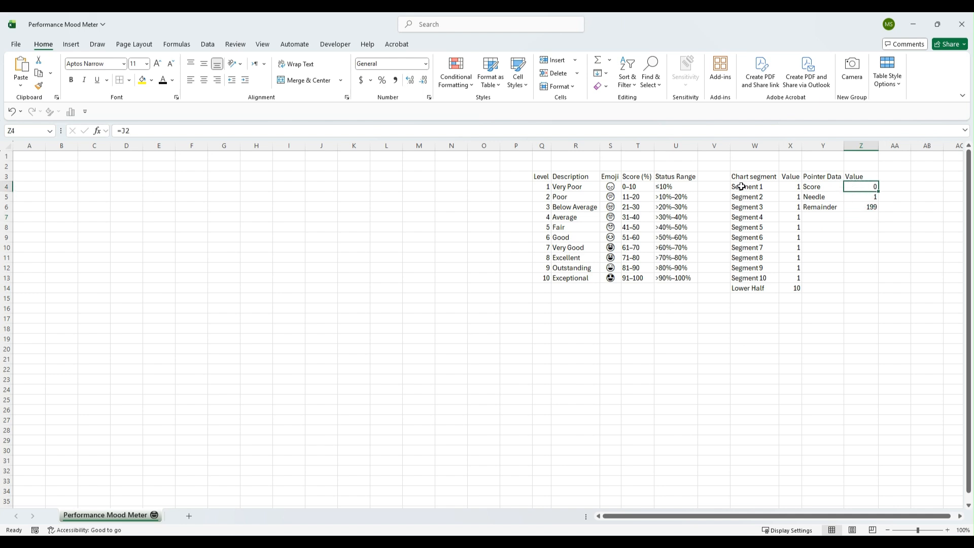
Enter 30 as the score in cell J2 and select the pointer values to check their total
{"action": "left_click", "coordinate": [329, 167]}
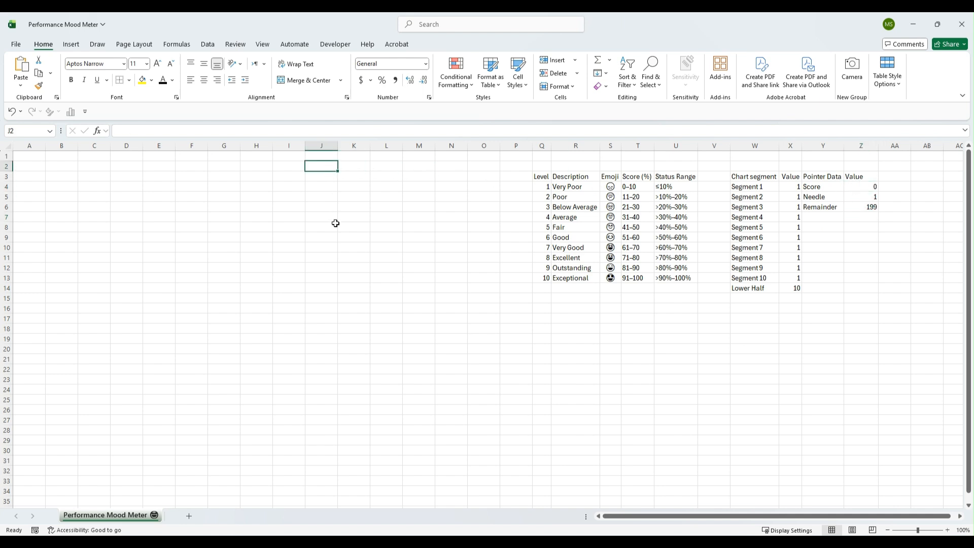
{"action": "type", "text": "30"}
{"action": "key", "text": "Return"}
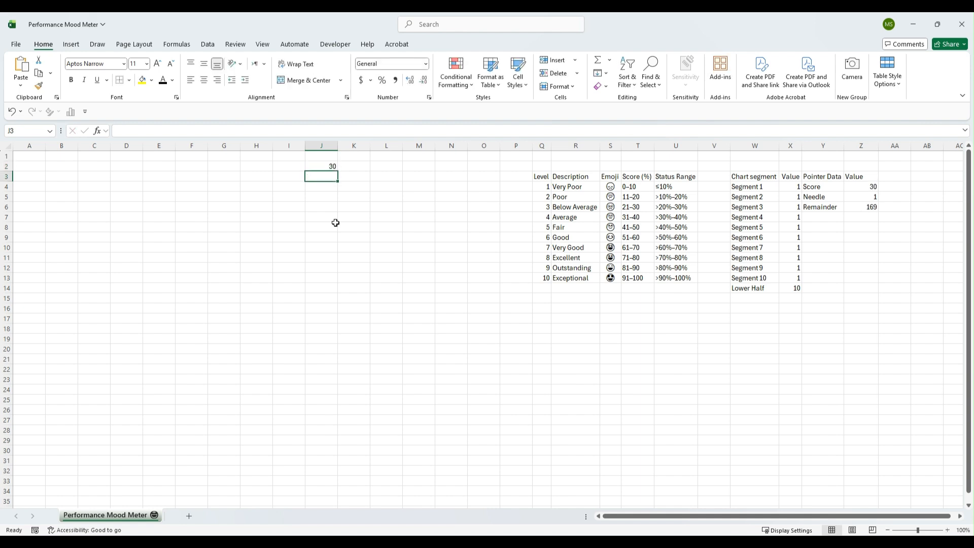
{"action": "key", "text": "Up"}
{"action": "left_click_drag", "start_coordinate": [862, 187], "coordinate": [865, 207]}
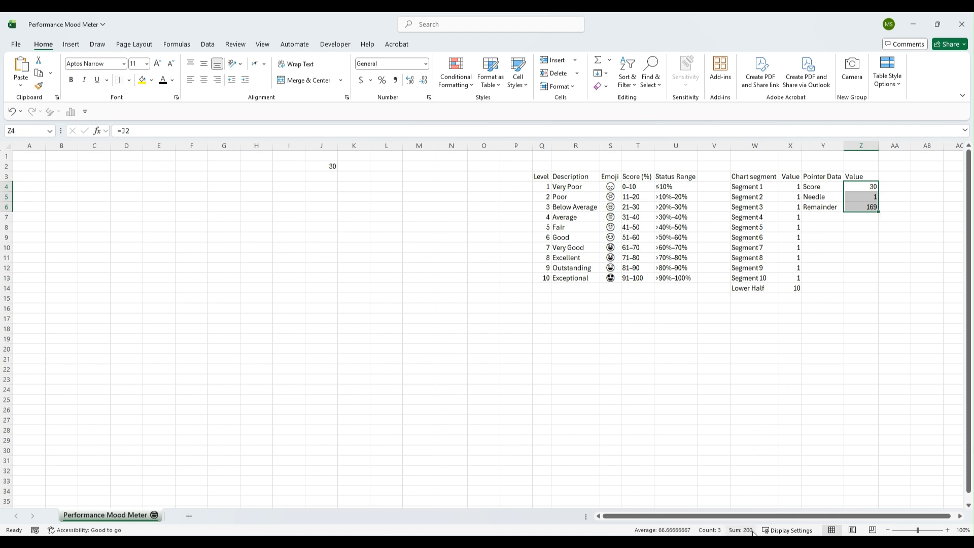
{"action": "left_click", "coordinate": [892, 328]}
{"action": "left_click", "coordinate": [861, 187]}
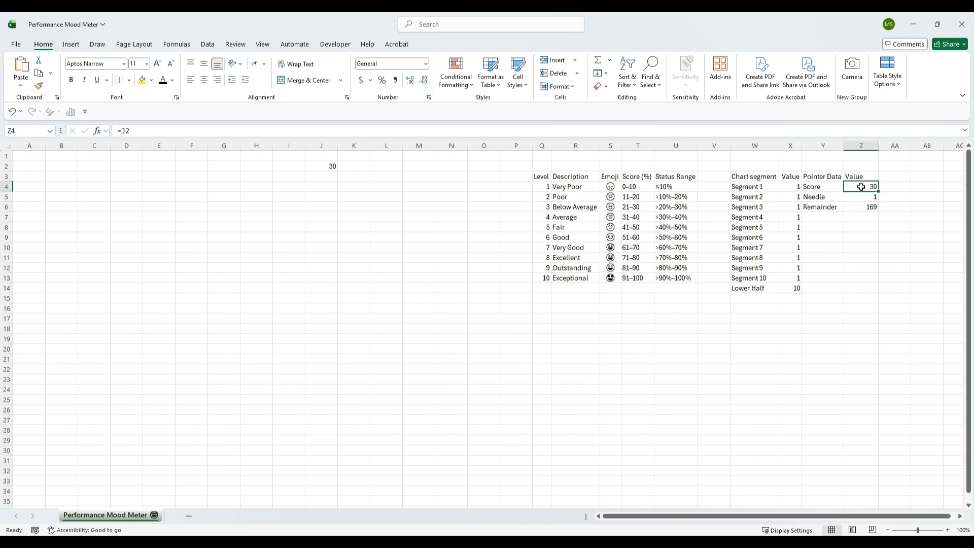
Insert a doughnut chart from the Chart segment and Value columns
{"action": "left_click_drag", "start_coordinate": [744, 178], "coordinate": [794, 286]}
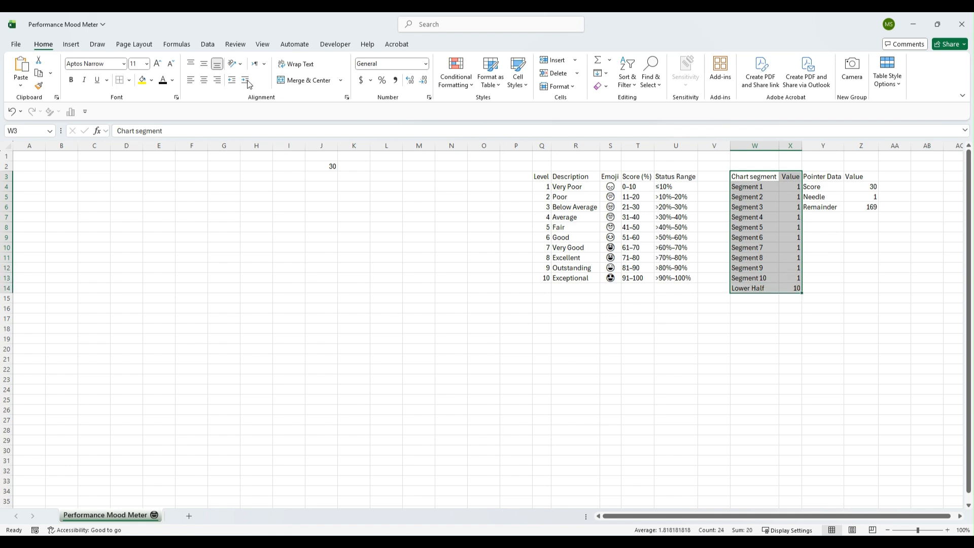
{"action": "left_click", "coordinate": [71, 44]}
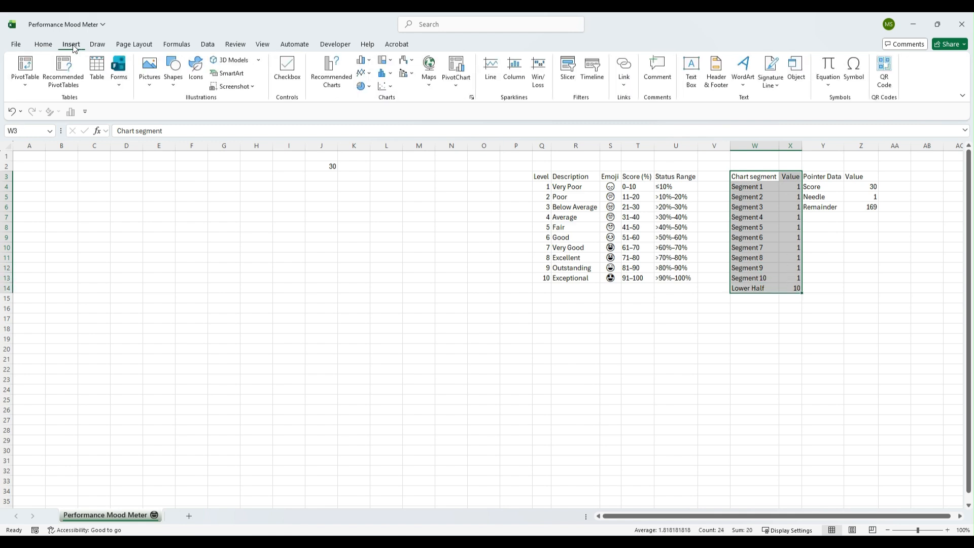
{"action": "left_click", "coordinate": [370, 88]}
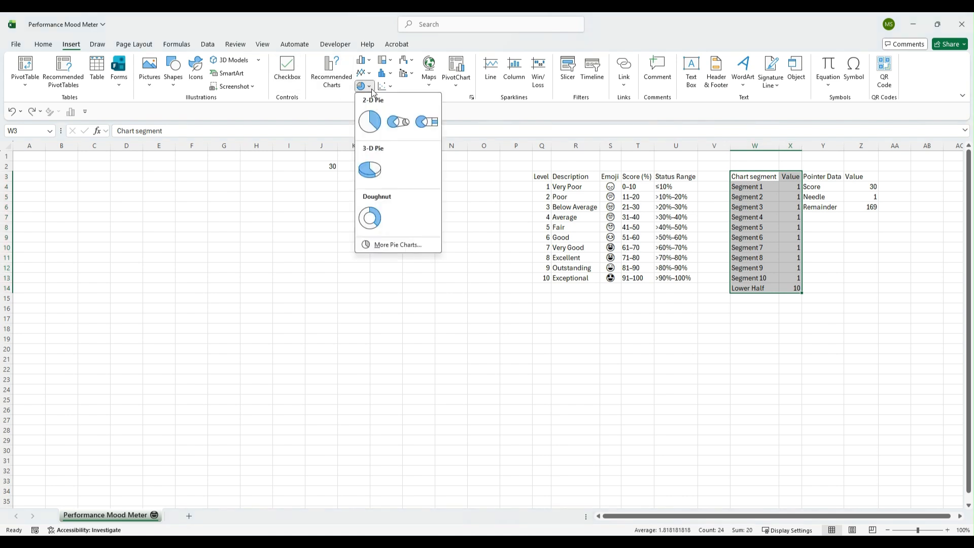
{"action": "left_click", "coordinate": [373, 213]}
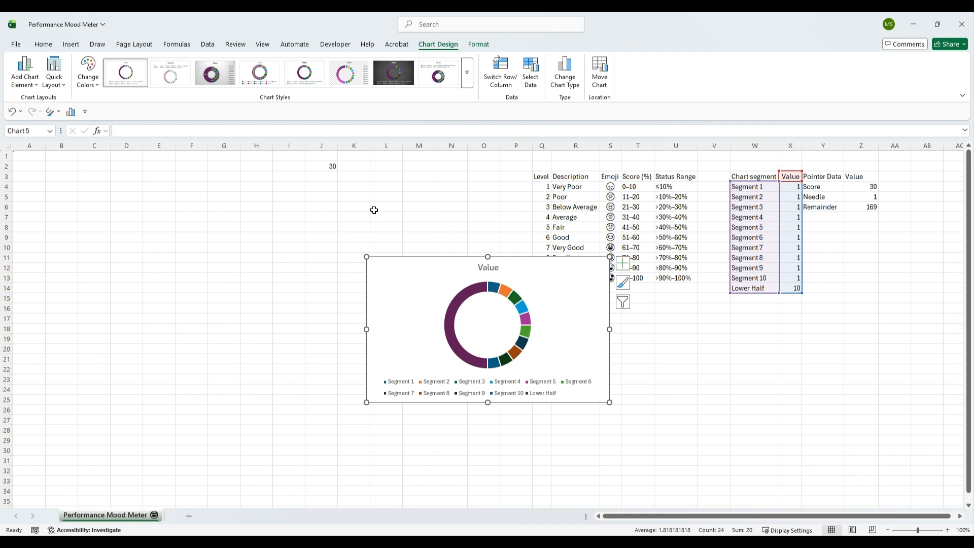
Change the chart colors to a monochromatic green palette
{"action": "left_click", "coordinate": [99, 84]}
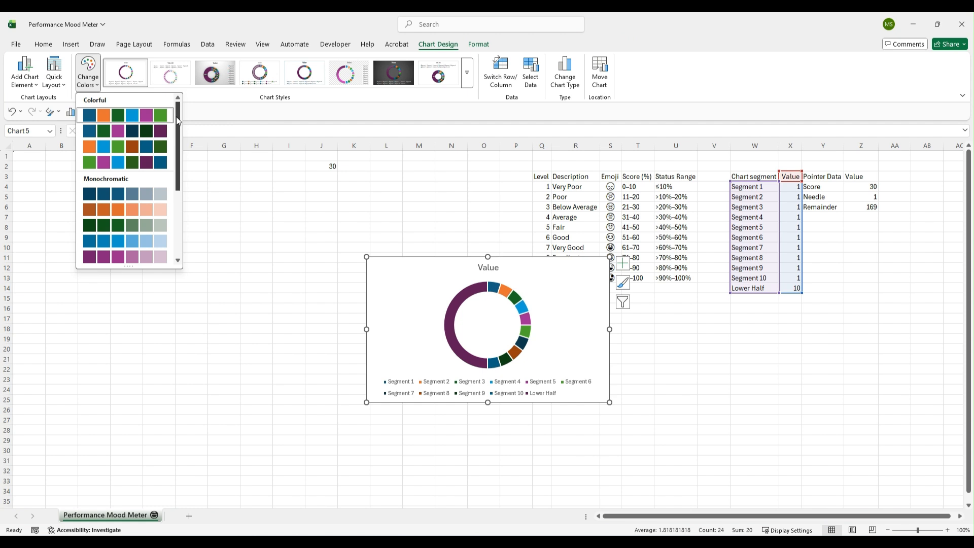
{"action": "left_click_drag", "start_coordinate": [176, 117], "coordinate": [187, 182]}
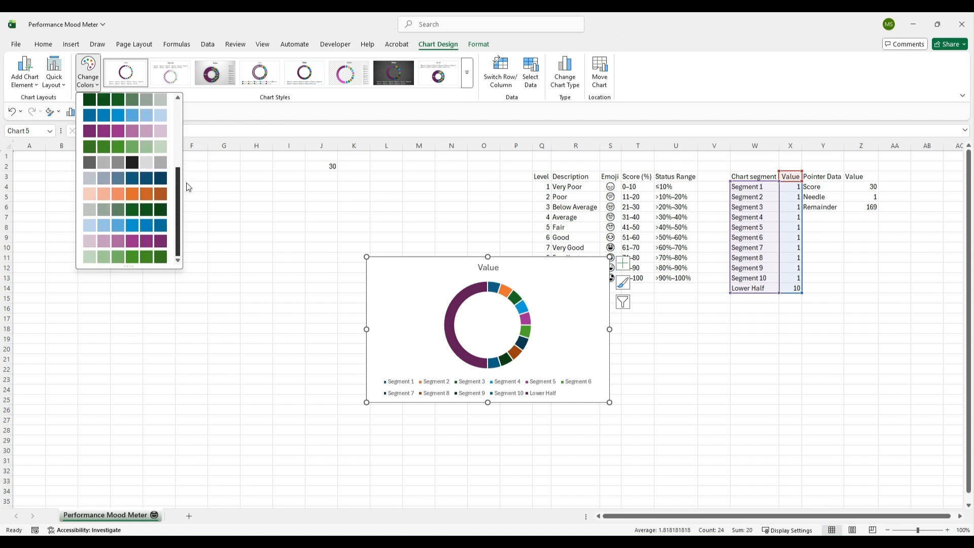
{"action": "left_click", "coordinate": [90, 208]}
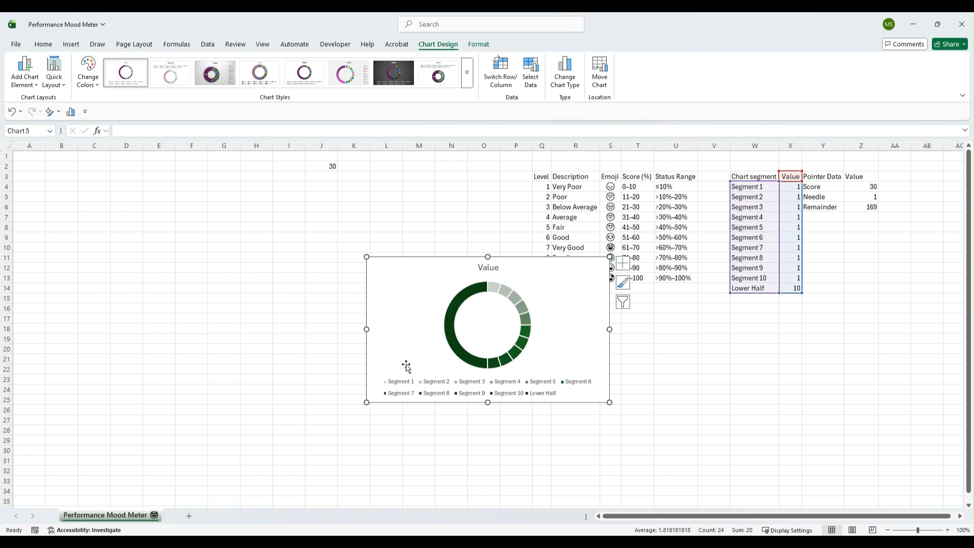
Delete the chart's legend and title
{"action": "left_click", "coordinate": [432, 379]}
{"action": "key", "text": "Delete"}
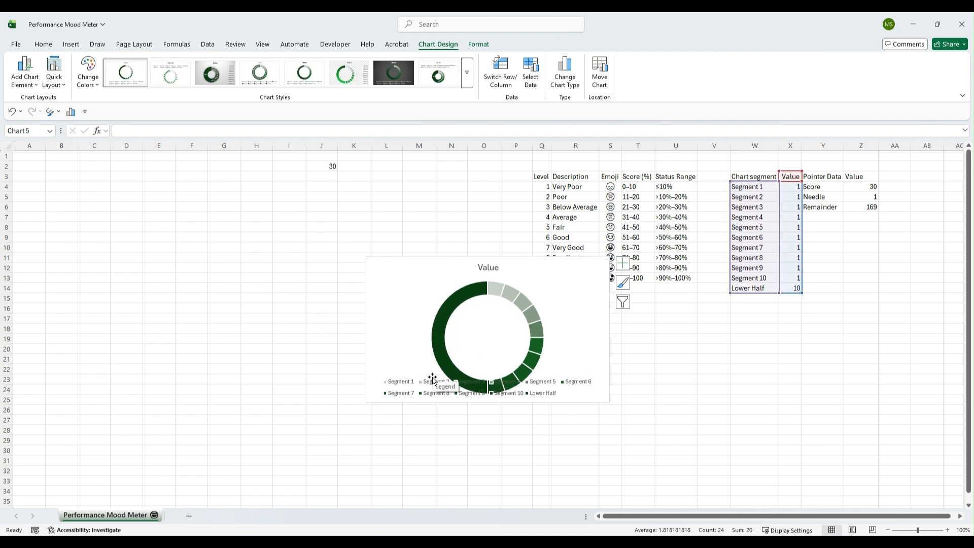
{"action": "left_click", "coordinate": [487, 270]}
{"action": "key", "text": "Delete"}
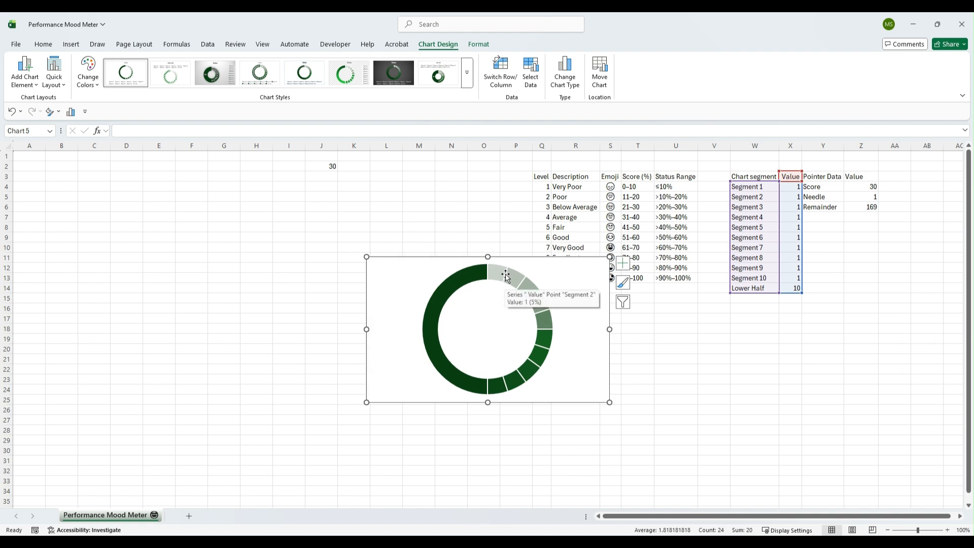
Set the doughnut series' angle of first slice to 270°
{"action": "double_click", "coordinate": [478, 274]}
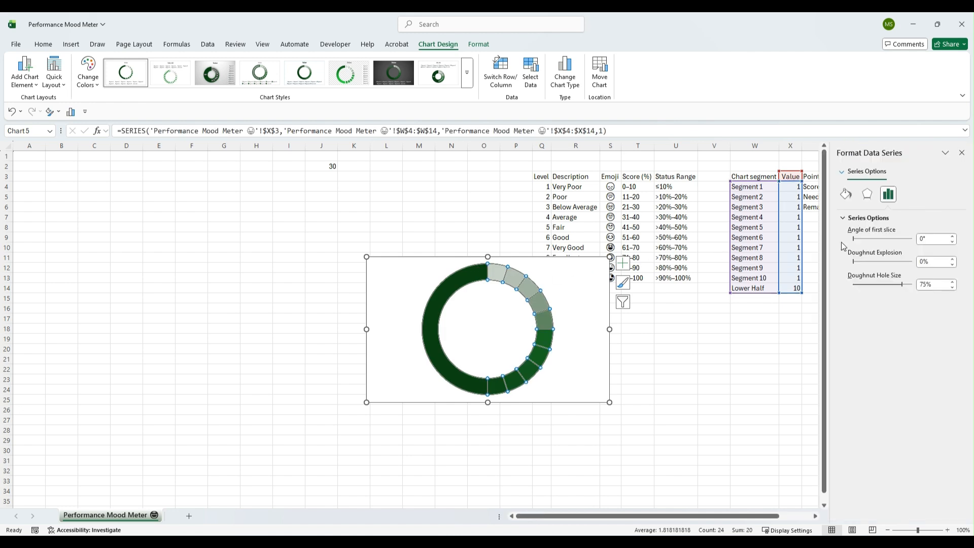
{"action": "left_click", "coordinate": [929, 239]}
{"action": "type", "text": "270"}
{"action": "key", "text": "Return"}
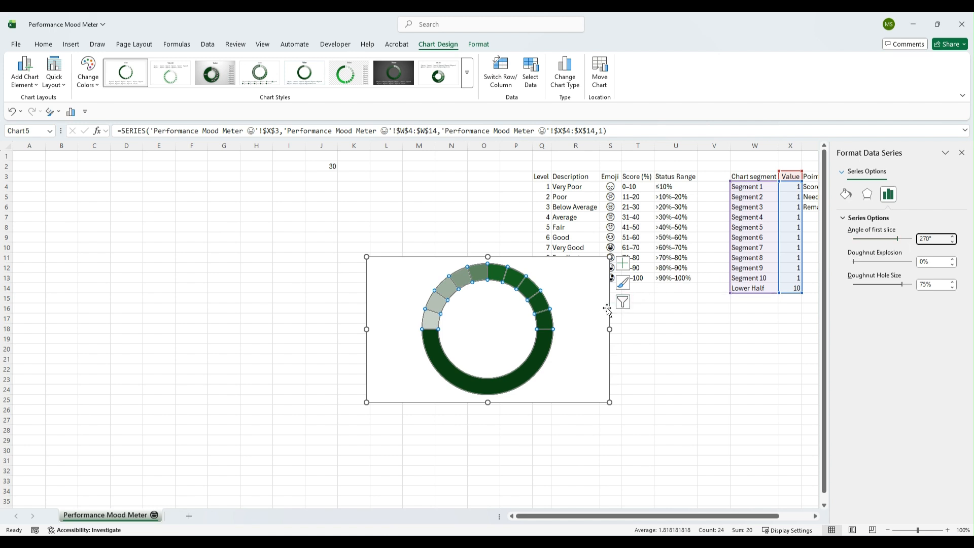
Give the Lower Half slice no fill so only the upper arc shows
{"action": "left_click", "coordinate": [544, 350]}
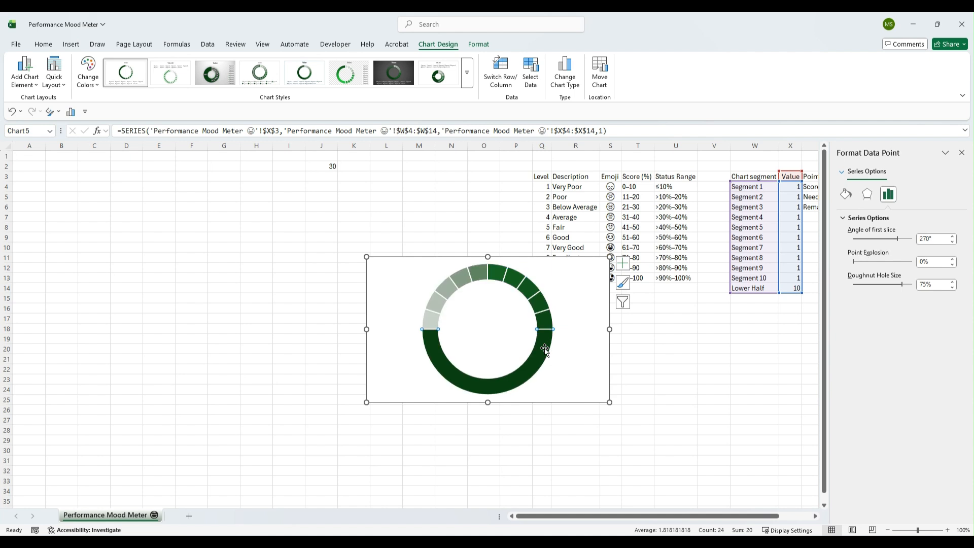
{"action": "left_click", "coordinate": [847, 198]}
{"action": "left_click", "coordinate": [844, 218]}
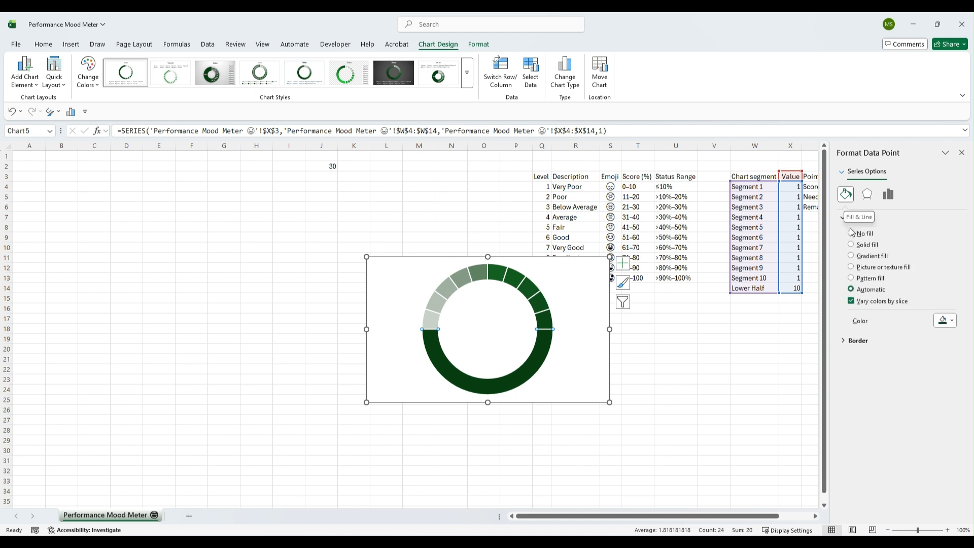
{"action": "left_click", "coordinate": [851, 233]}
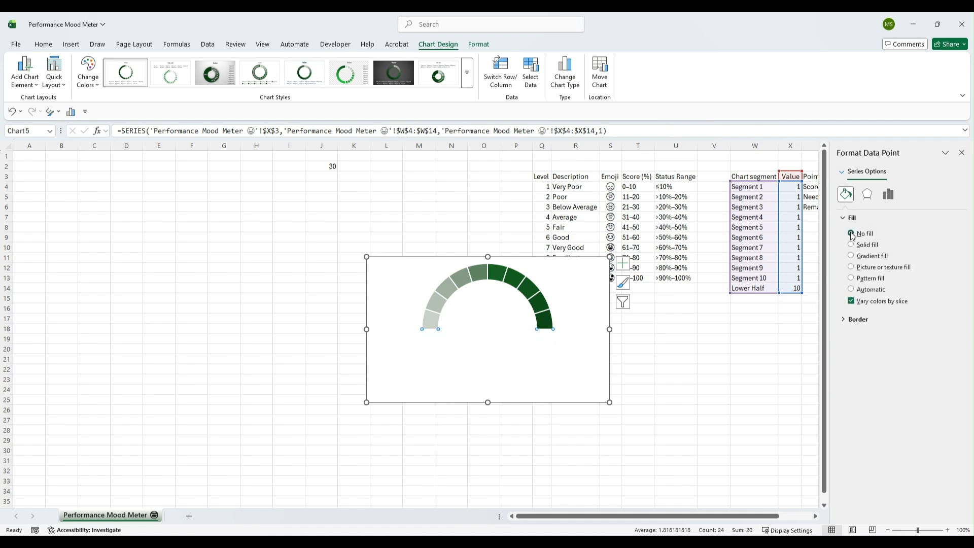
Move the chart to the left near column F and enlarge it down to about row 27
{"action": "left_click_drag", "start_coordinate": [527, 258], "coordinate": [342, 208]}
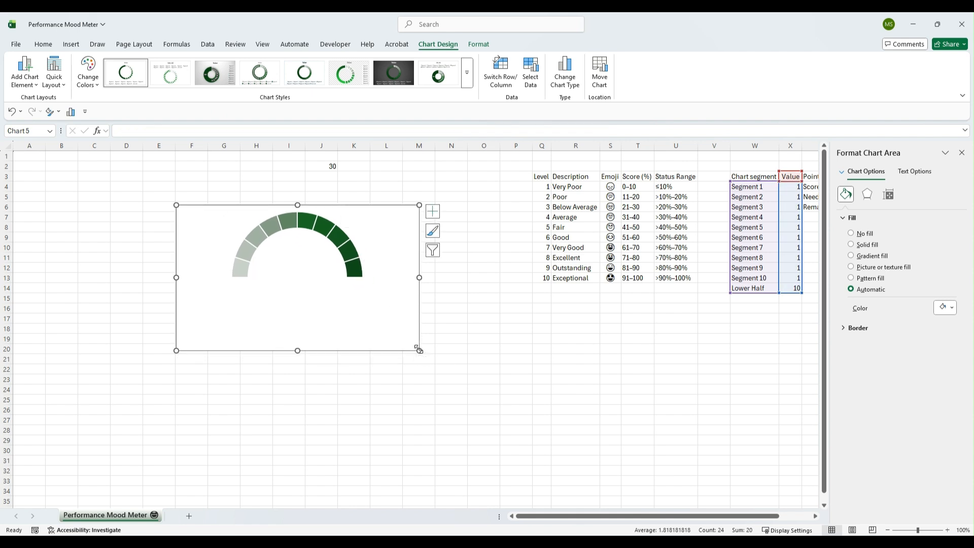
{"action": "left_click_drag", "start_coordinate": [419, 350], "coordinate": [456, 420]}
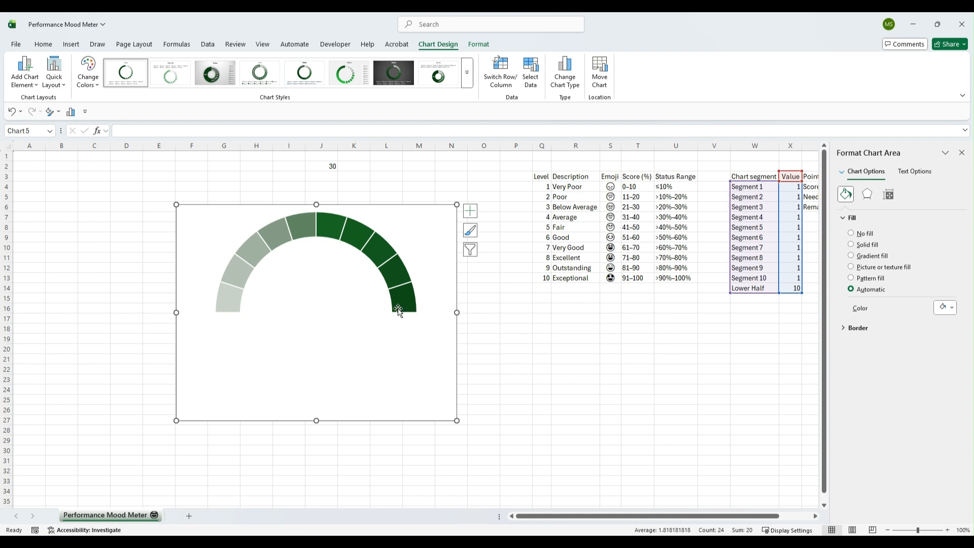
{"action": "left_click_drag", "start_coordinate": [349, 208], "coordinate": [344, 206]}
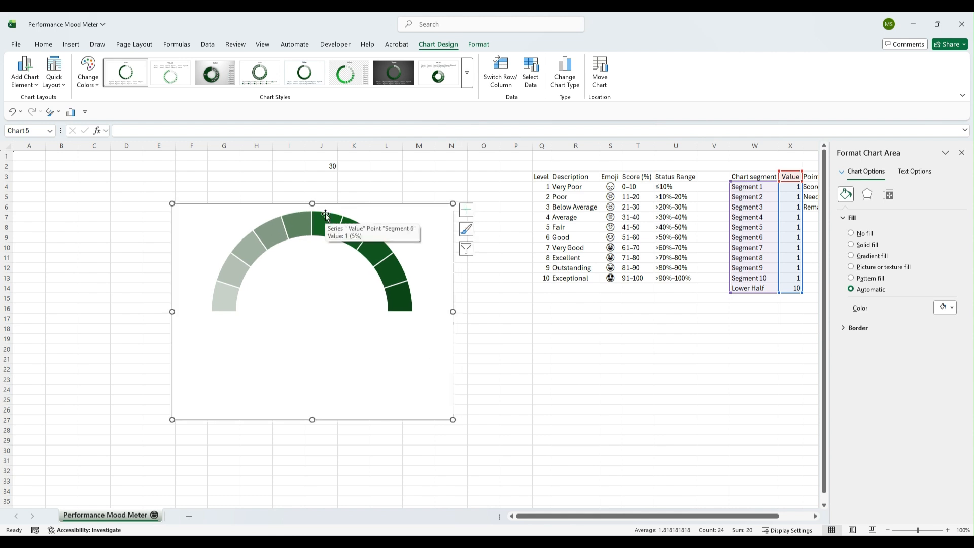
Modify the Normal cell style with a light green fill and pattern color for the whole sheet
{"action": "left_click", "coordinate": [10, 147]}
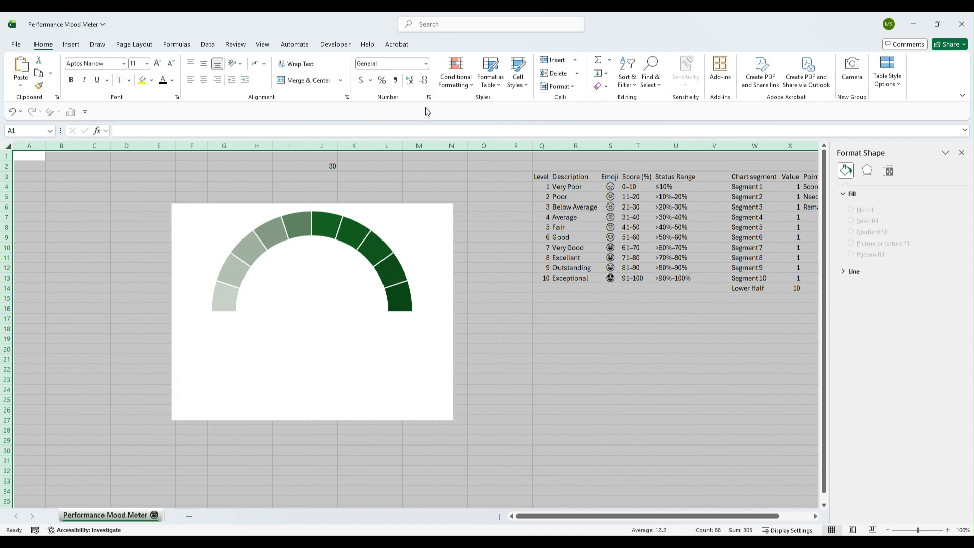
{"action": "left_click", "coordinate": [523, 90]}
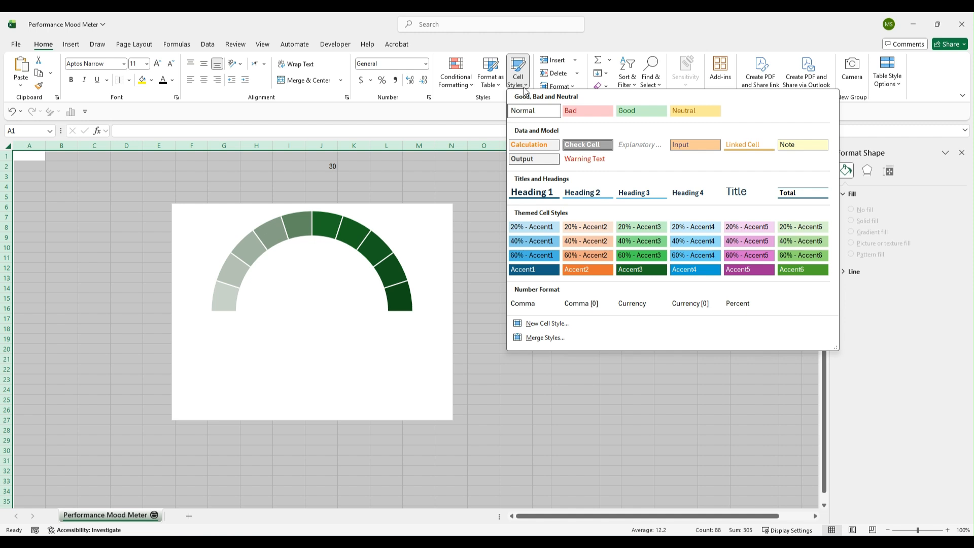
{"action": "right_click", "coordinate": [531, 112]}
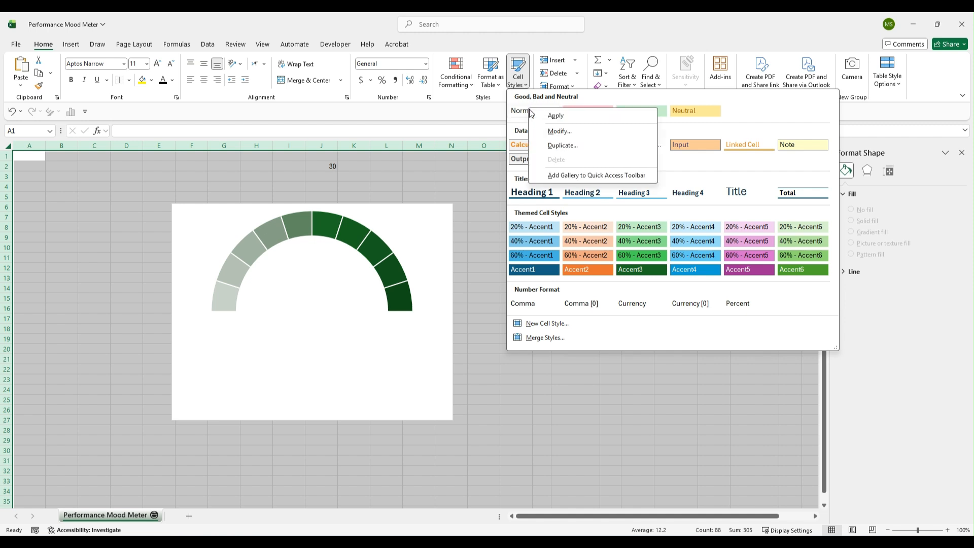
{"action": "left_click", "coordinate": [552, 130]}
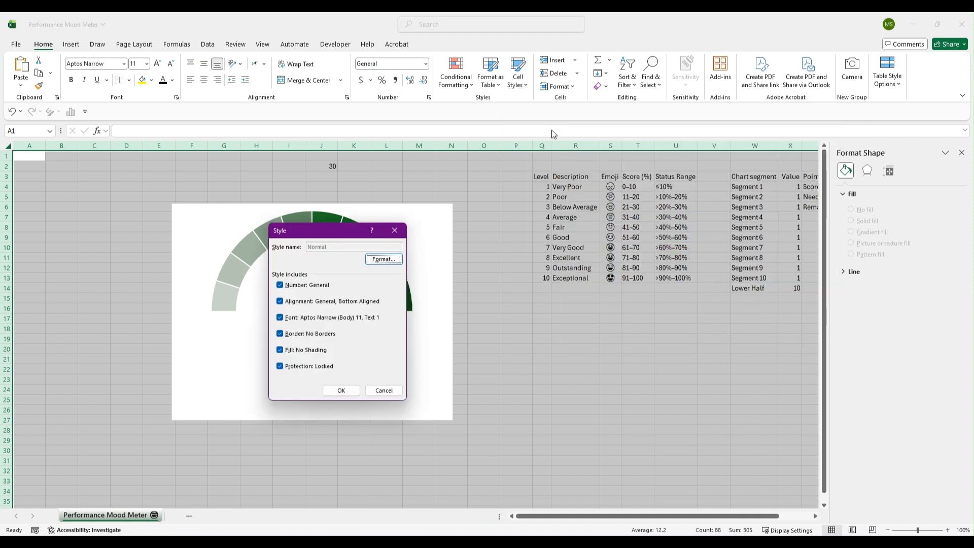
{"action": "left_click", "coordinate": [381, 260]}
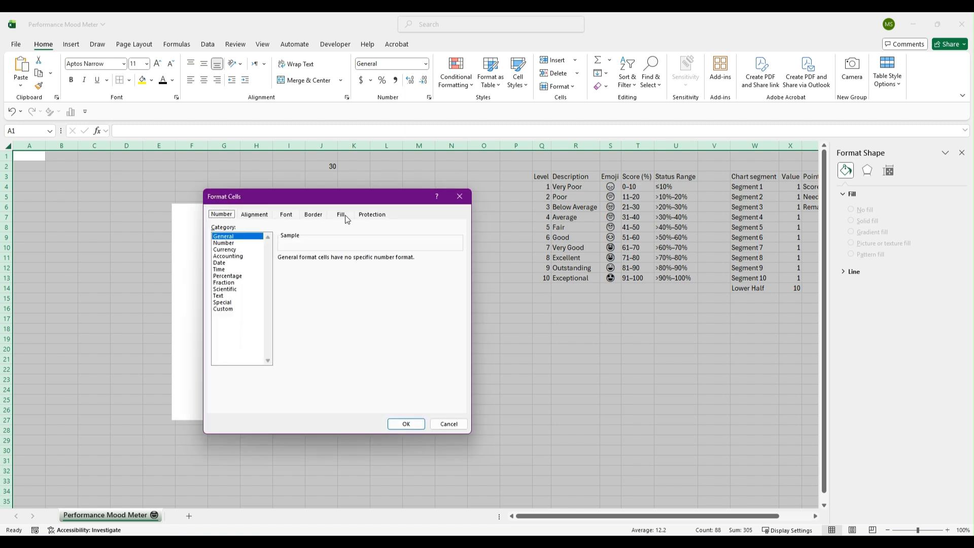
{"action": "left_click", "coordinate": [347, 219]}
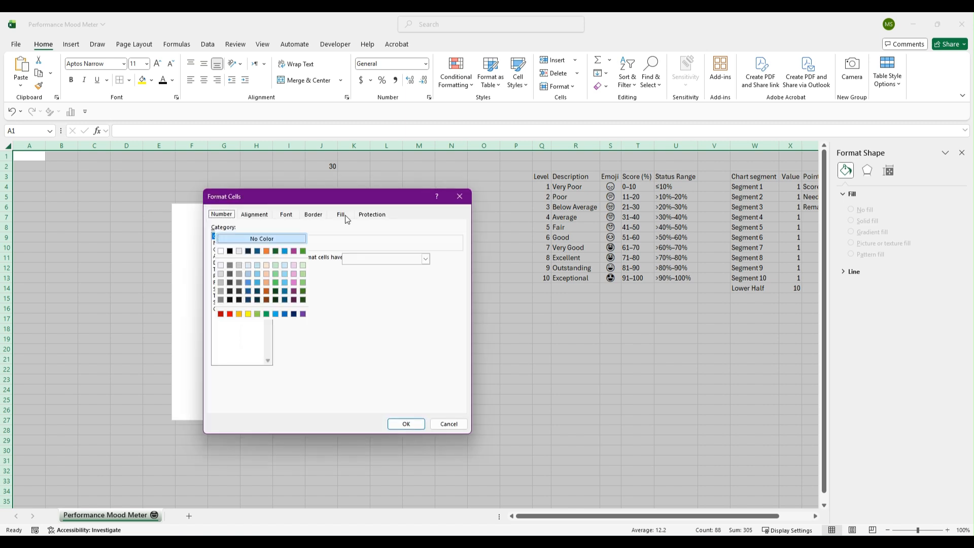
{"action": "left_click", "coordinate": [305, 265]}
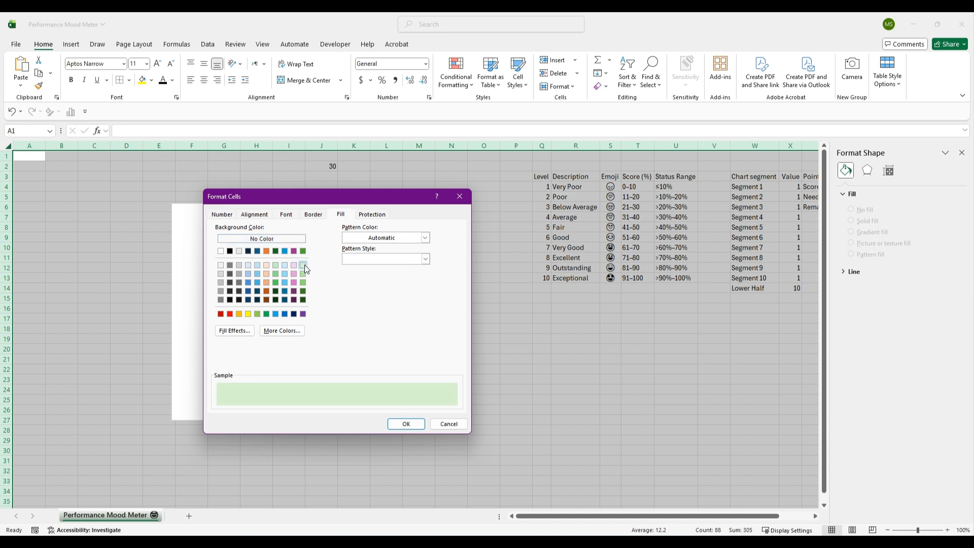
{"action": "left_click", "coordinate": [425, 238]}
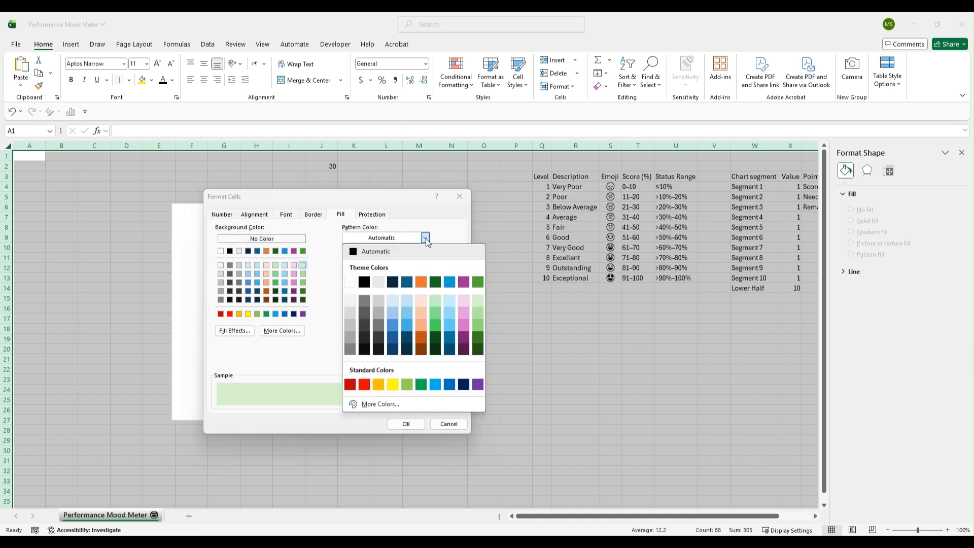
{"action": "left_click", "coordinate": [435, 300]}
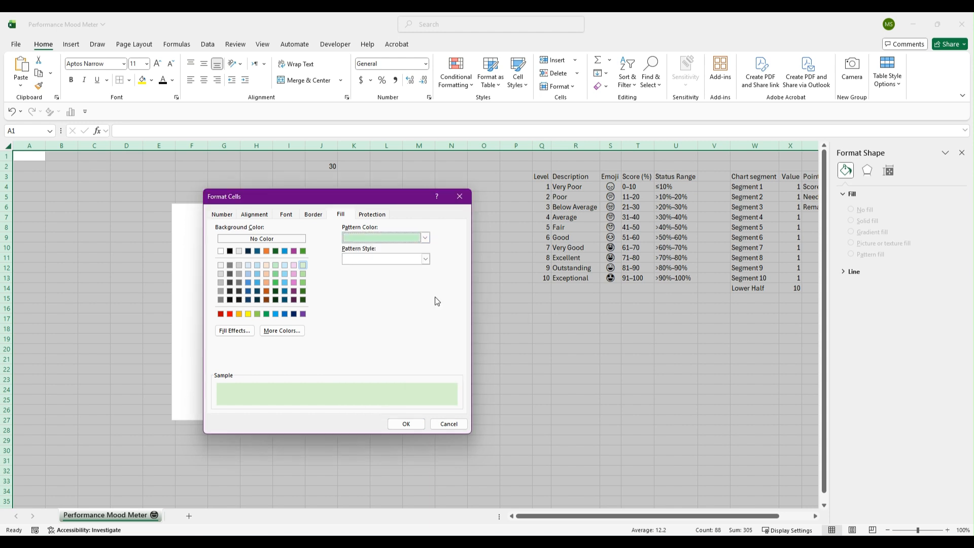
{"action": "left_click", "coordinate": [406, 424]}
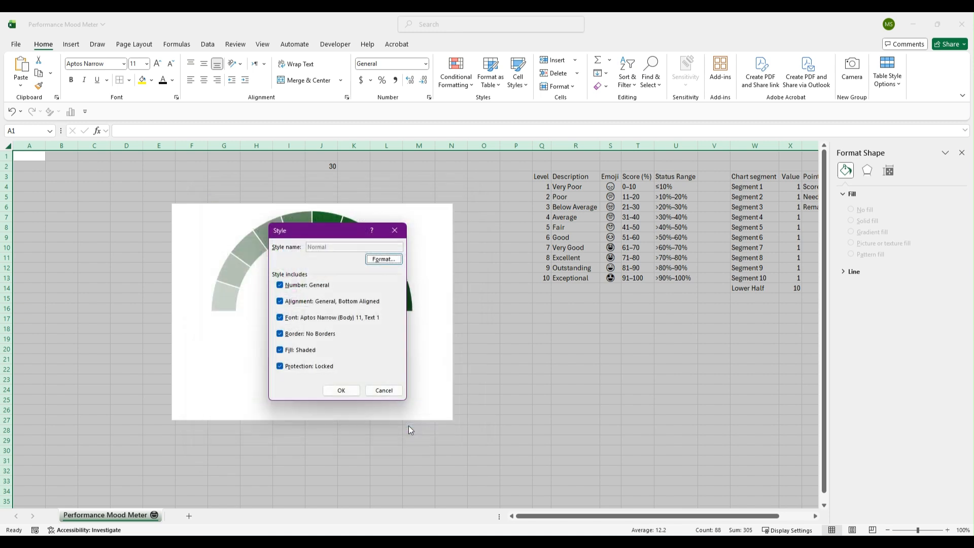
{"action": "left_click", "coordinate": [341, 390]}
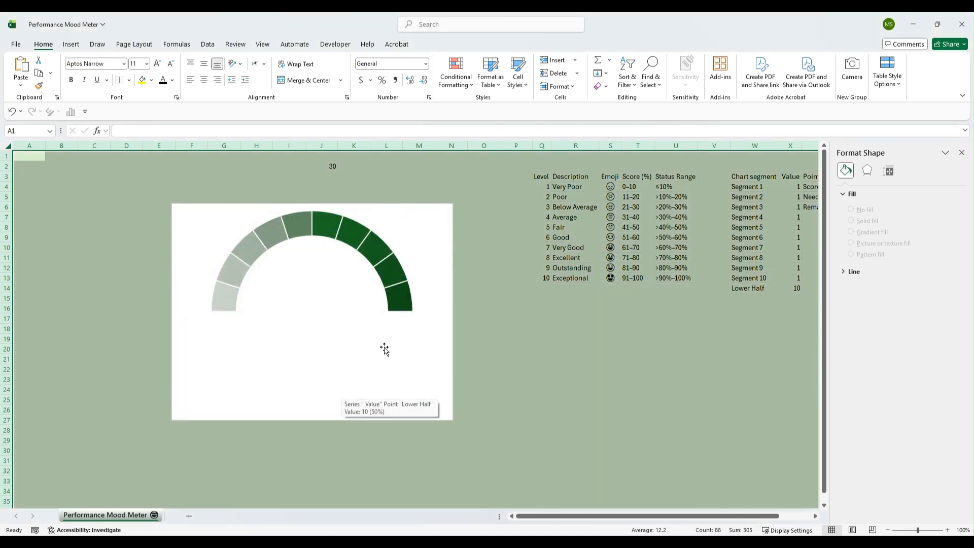
Nudge the chart down and set the chart area to No Fill
{"action": "left_click_drag", "start_coordinate": [406, 218], "coordinate": [390, 260]}
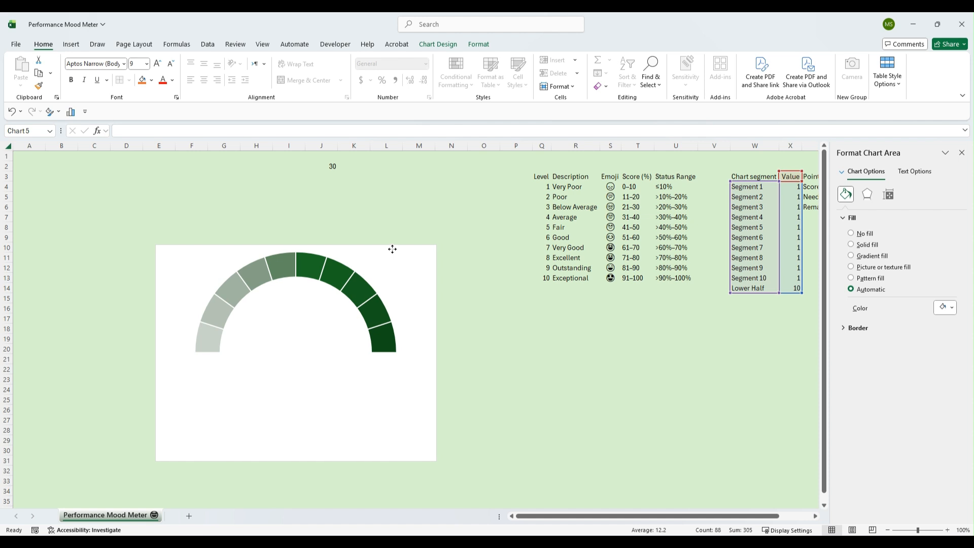
{"action": "right_click", "coordinate": [203, 250]}
{"action": "left_click", "coordinate": [225, 184]}
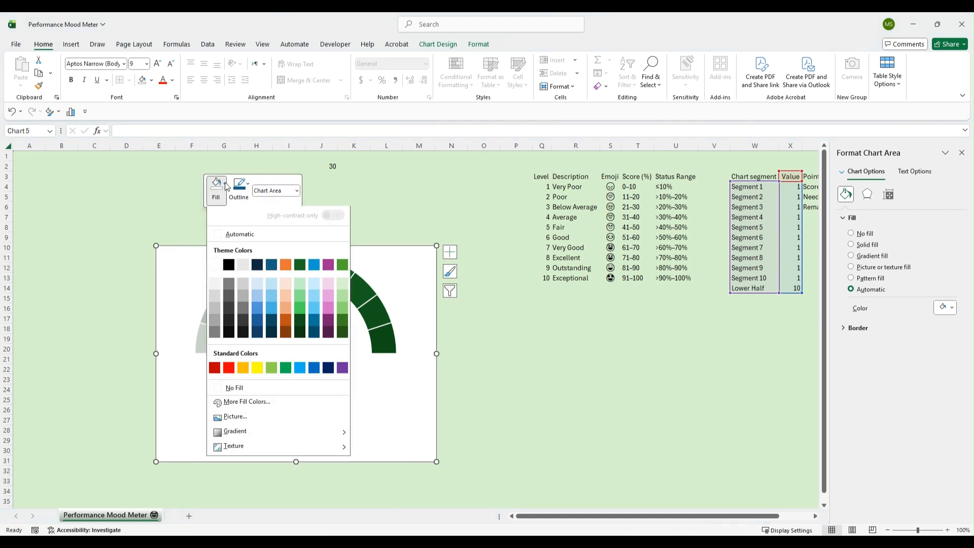
{"action": "left_click", "coordinate": [234, 391]}
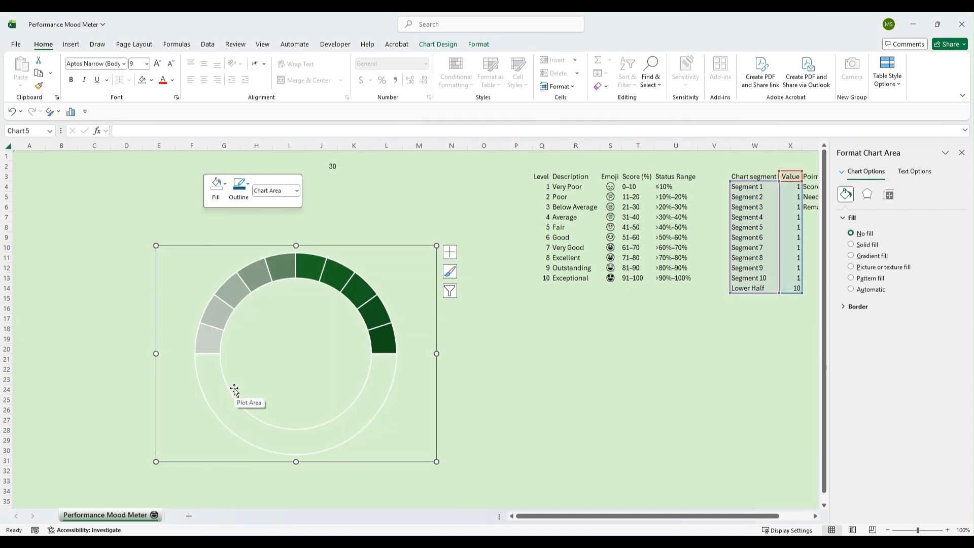
Remove the chart area's outline and set the Lower Half slice's border to no line
{"action": "left_click", "coordinate": [248, 187]}
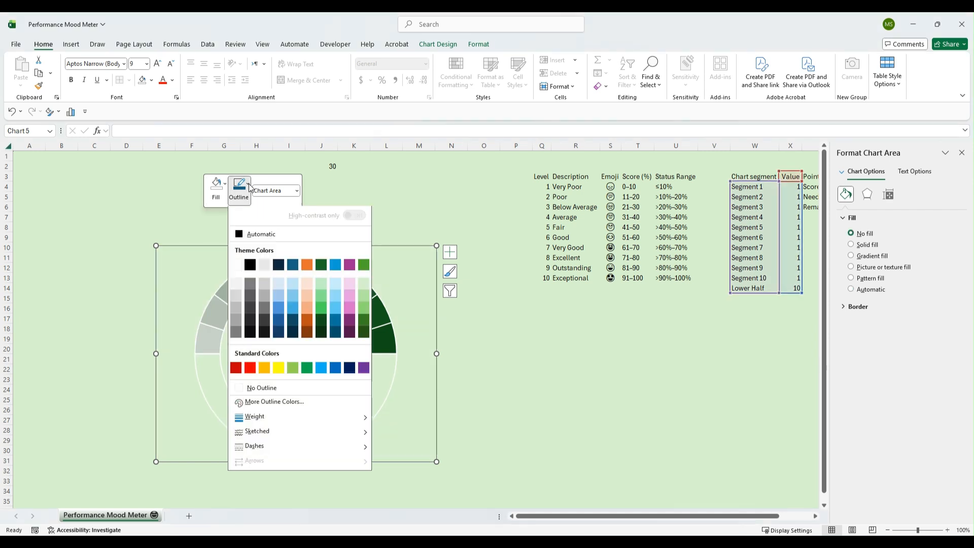
{"action": "left_click", "coordinate": [249, 389]}
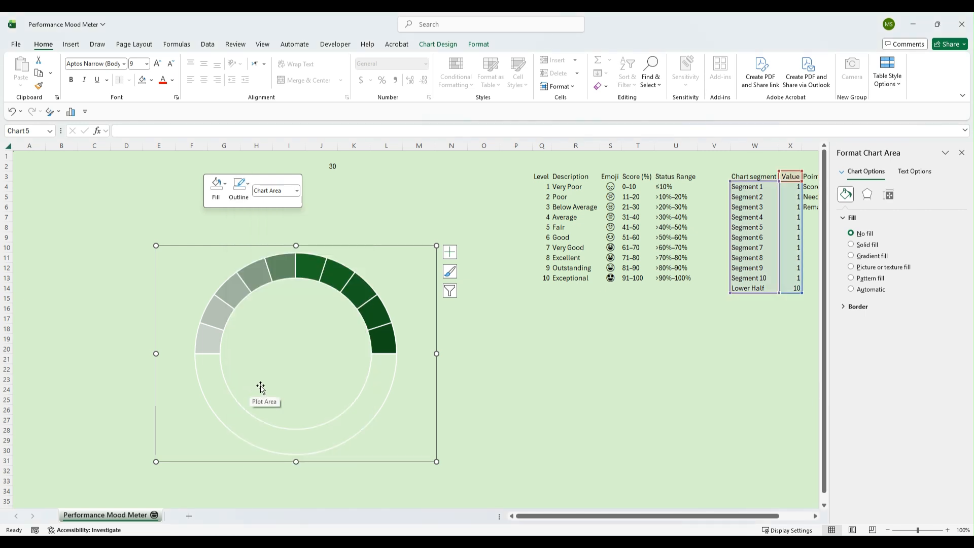
{"action": "left_click", "coordinate": [371, 396]}
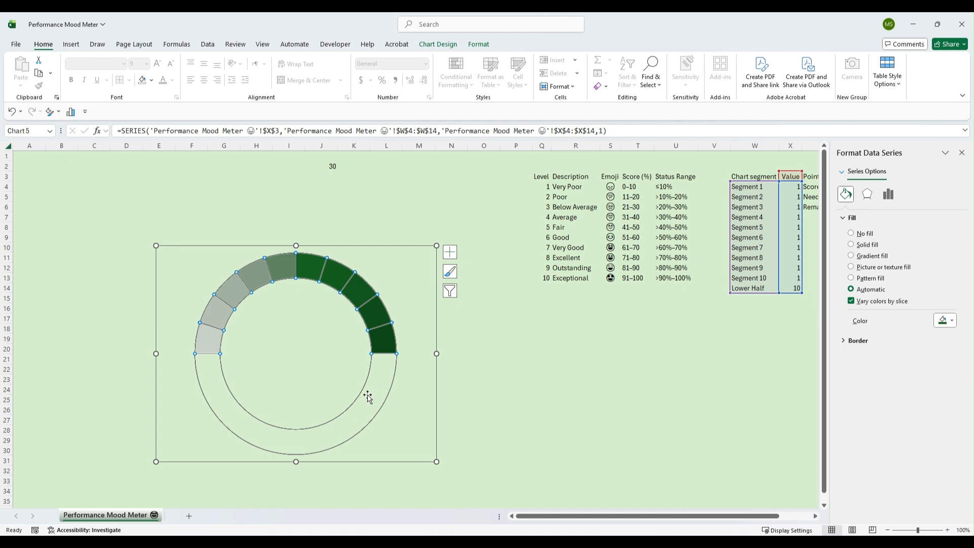
{"action": "left_click", "coordinate": [368, 397]}
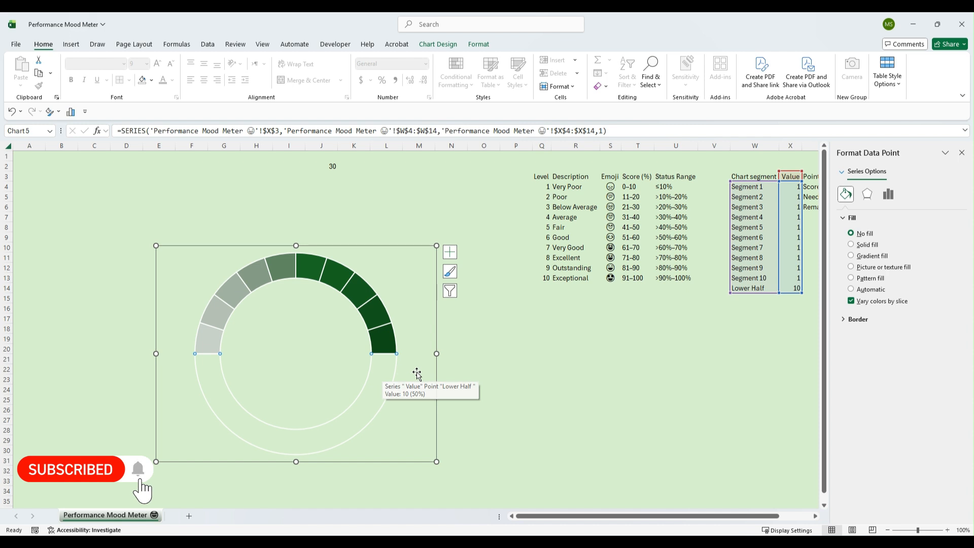
{"action": "left_click", "coordinate": [844, 321]}
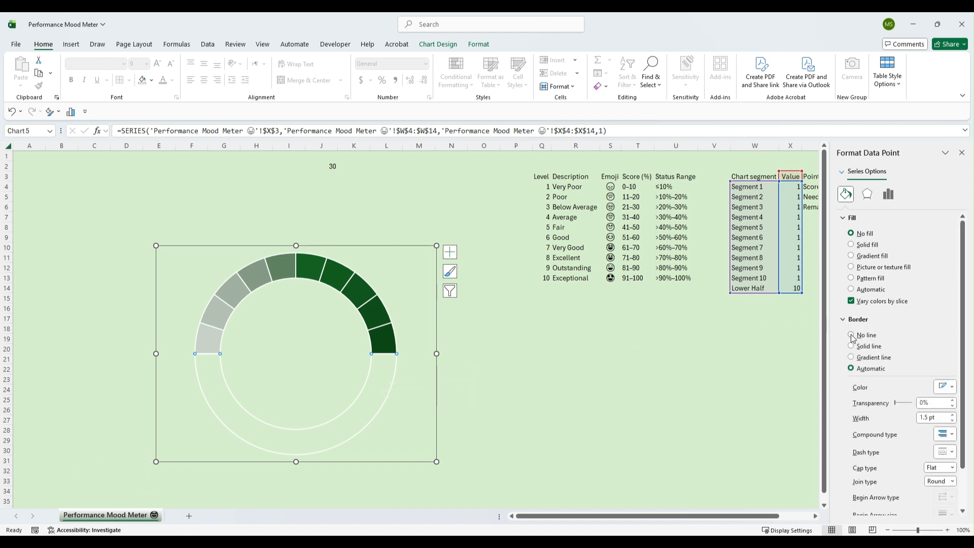
{"action": "left_click", "coordinate": [851, 335]}
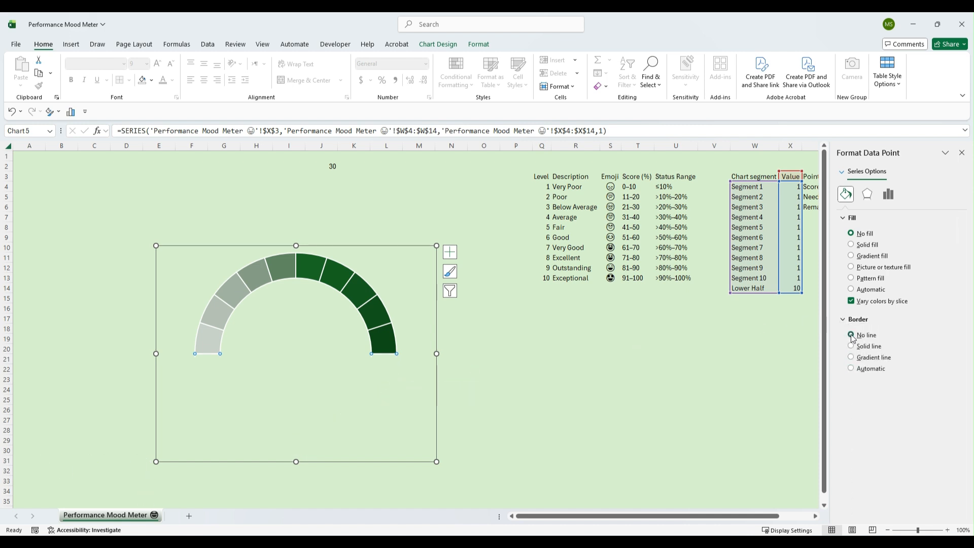
{"action": "left_click", "coordinate": [552, 360]}
Add data labels to the gauge doughnut series
{"action": "left_click", "coordinate": [269, 276]}
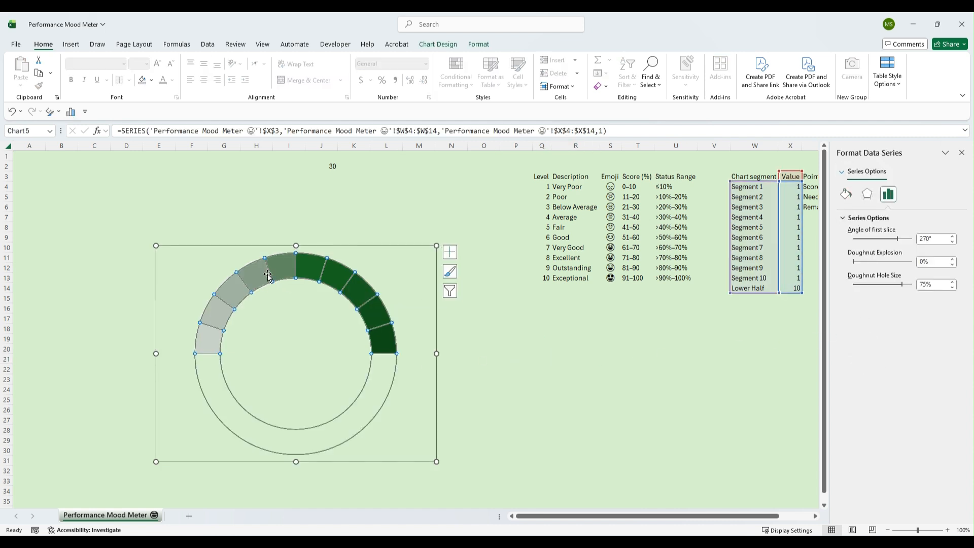
{"action": "right_click", "coordinate": [267, 275]}
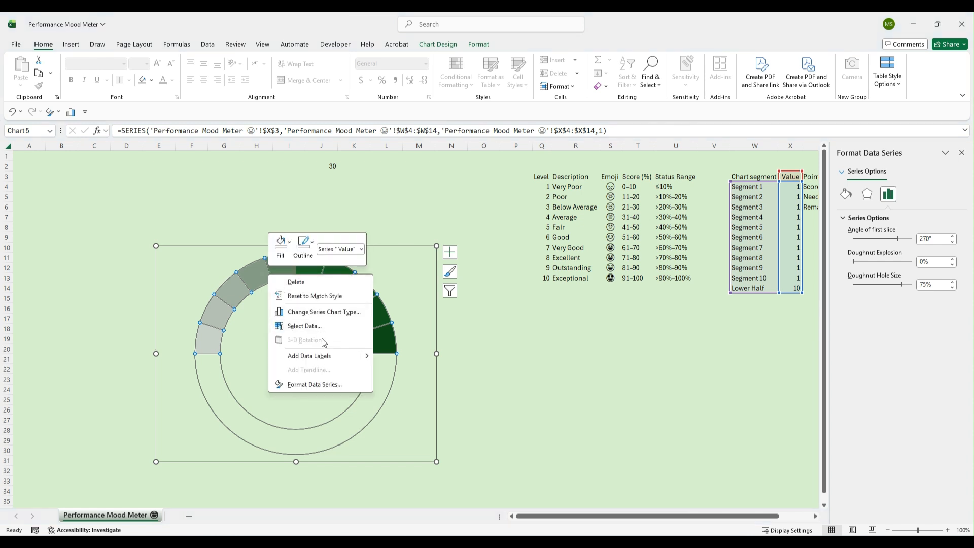
{"action": "left_click", "coordinate": [309, 355]}
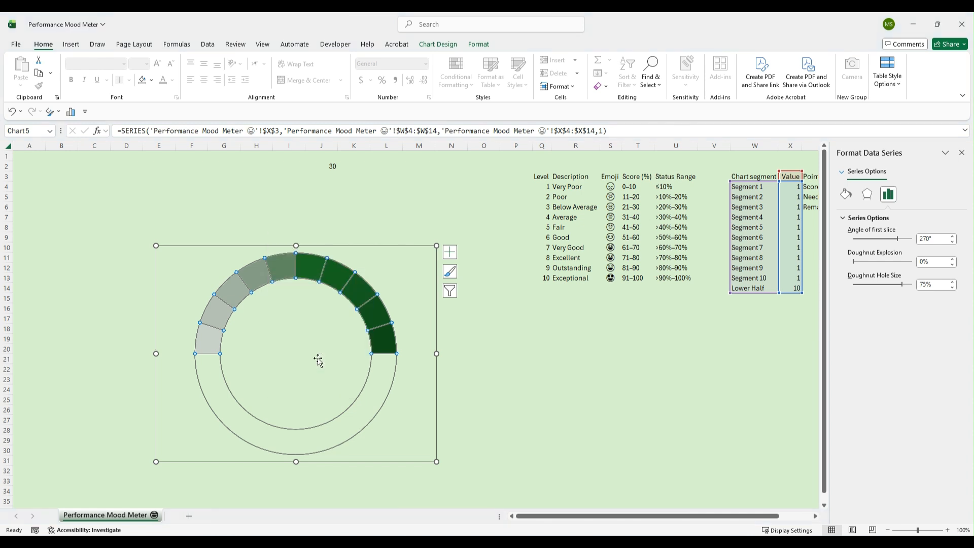
{"action": "left_click", "coordinate": [242, 300]}
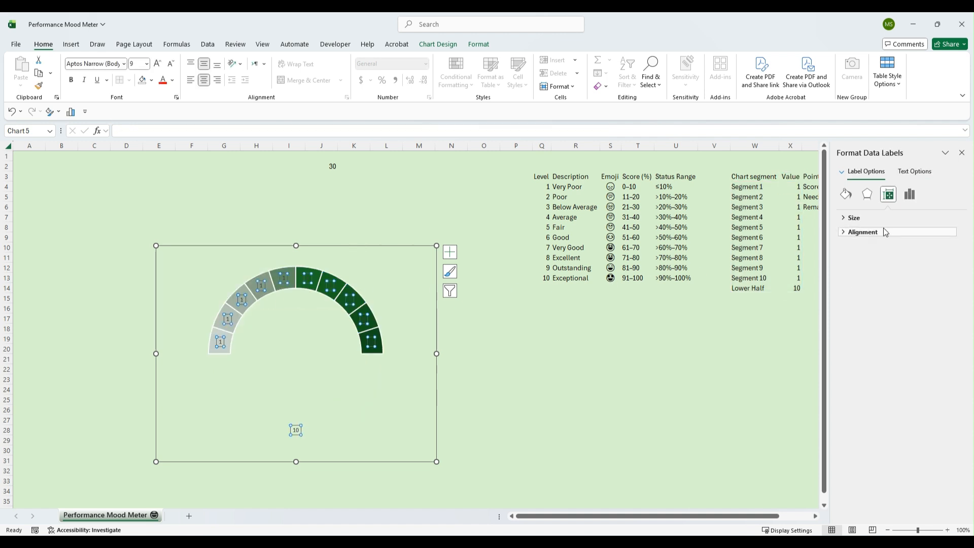
Make the data labels show the emojis from cells S4:S13 instead of the values, then close the formatting pane
{"action": "left_click", "coordinate": [915, 200]}
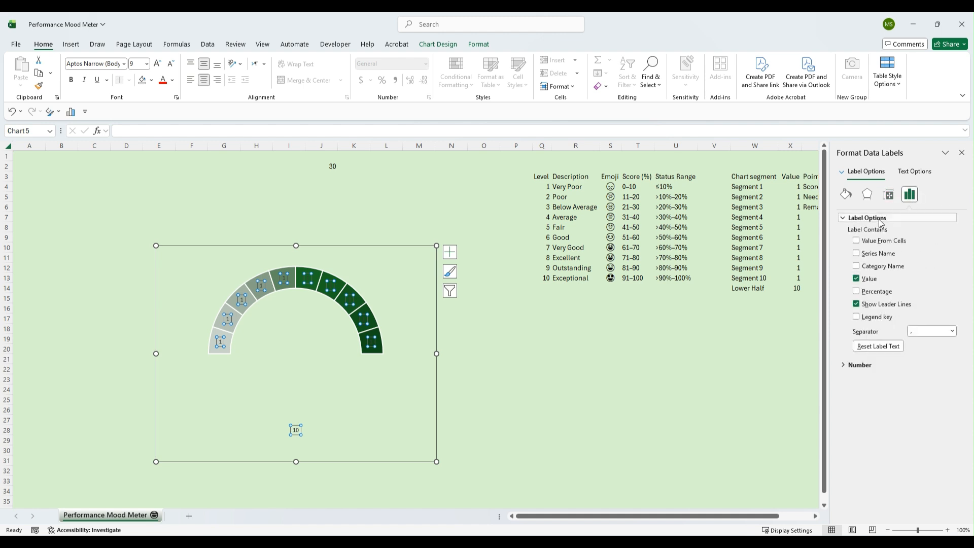
{"action": "left_click", "coordinate": [857, 241]}
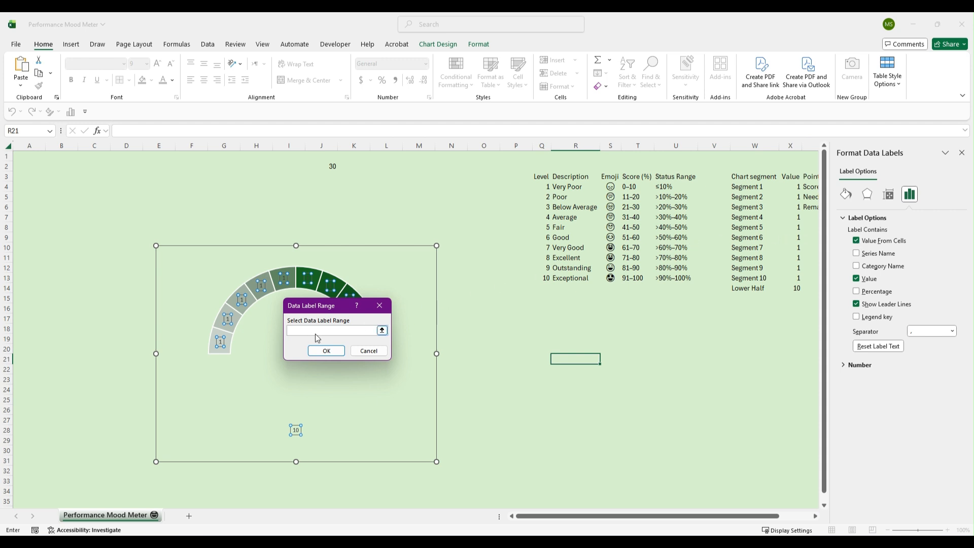
{"action": "left_click", "coordinate": [605, 186]}
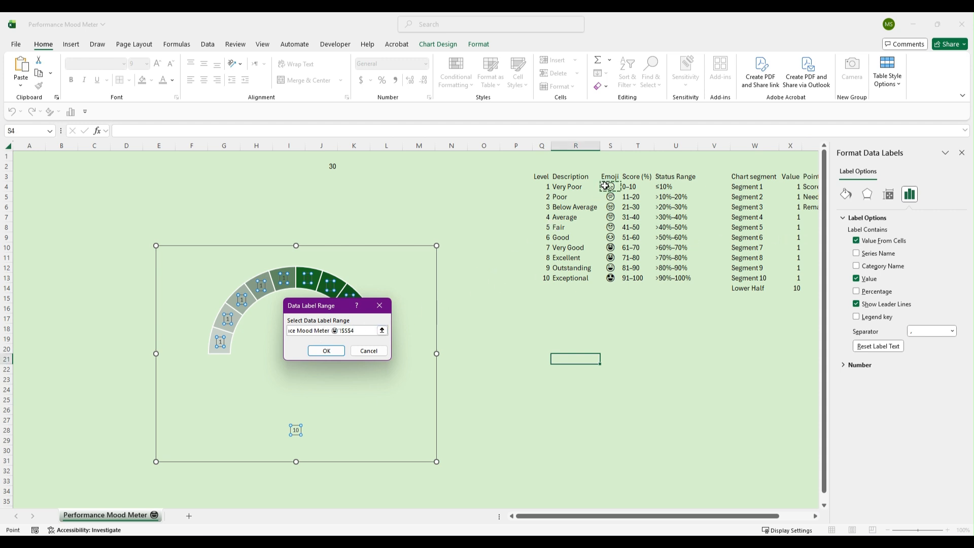
{"action": "left_click_drag", "start_coordinate": [605, 187], "coordinate": [610, 278]}
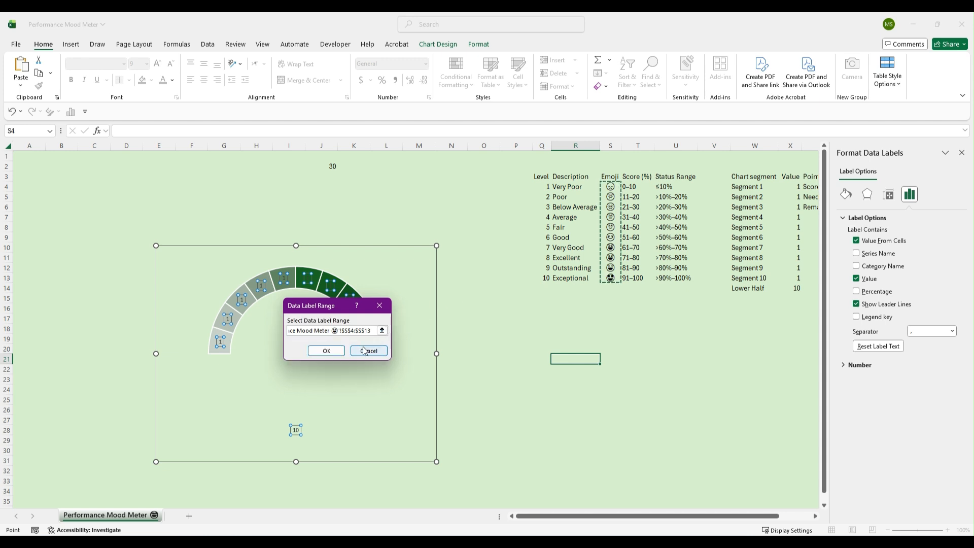
{"action": "left_click", "coordinate": [326, 350]}
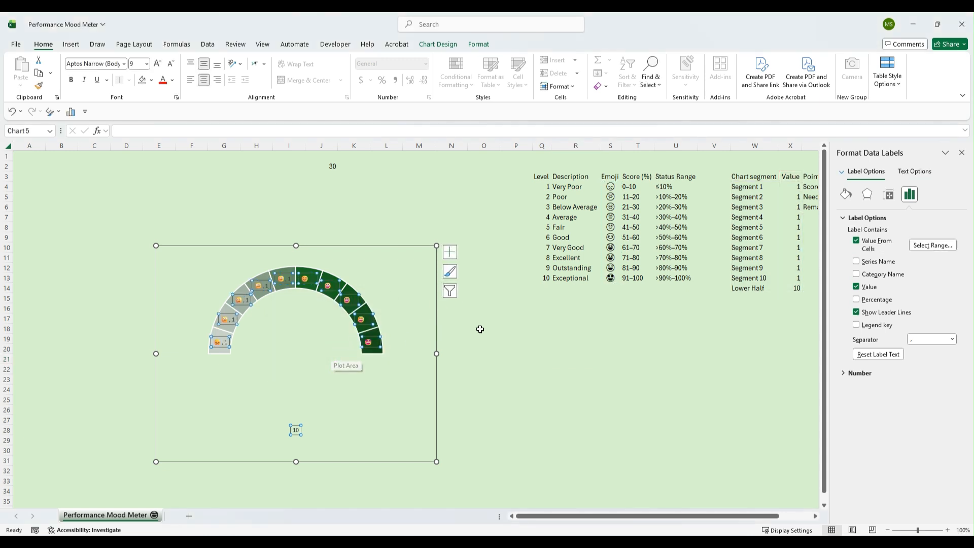
{"action": "left_click", "coordinate": [857, 287]}
{"action": "left_click", "coordinate": [962, 152]}
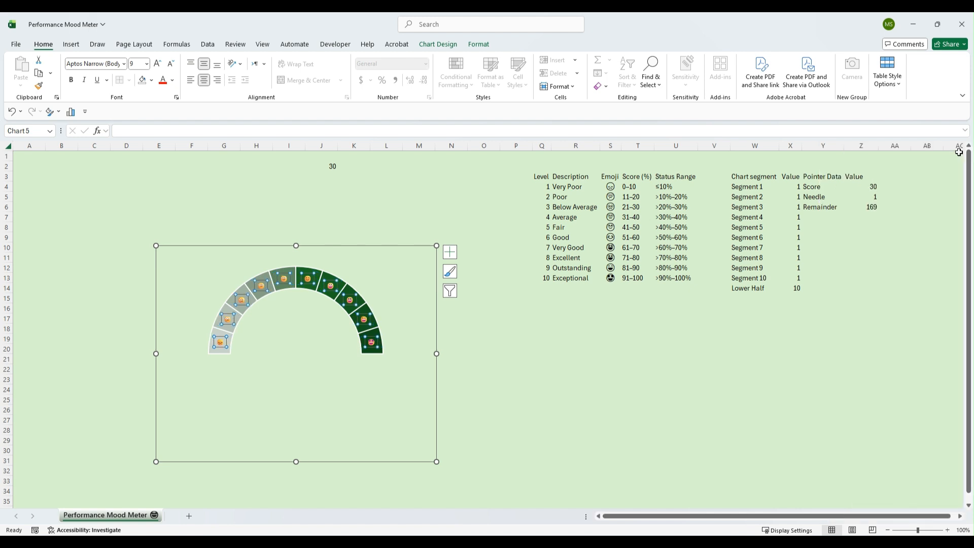
Set the chart's label font size to 20
{"action": "left_click", "coordinate": [254, 249]}
{"action": "left_click", "coordinate": [146, 63]}
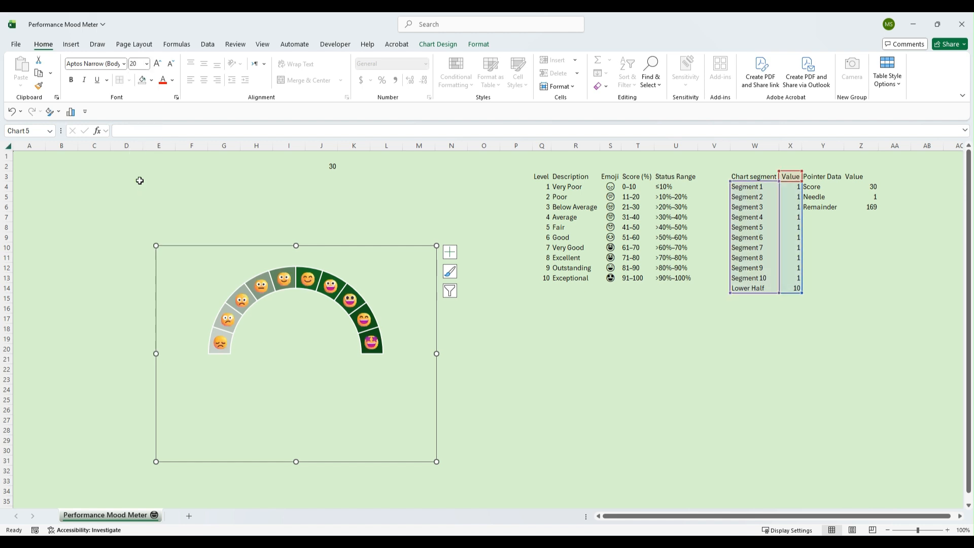
Move the chart up toward column C and enlarge it down to about row 31
{"action": "left_click", "coordinate": [139, 182]}
{"action": "left_click_drag", "start_coordinate": [200, 247], "coordinate": [146, 197]}
{"action": "left_click_drag", "start_coordinate": [382, 411], "coordinate": [439, 463]}
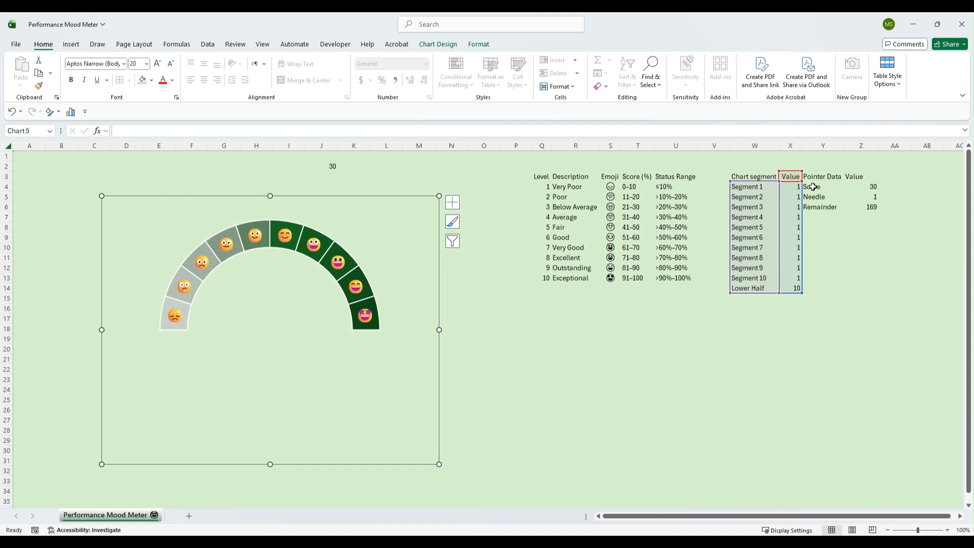
Copy the Pointer Data range Y4:Z6 and paste it into the chart as a new series
{"action": "left_click_drag", "start_coordinate": [812, 187], "coordinate": [867, 206]}
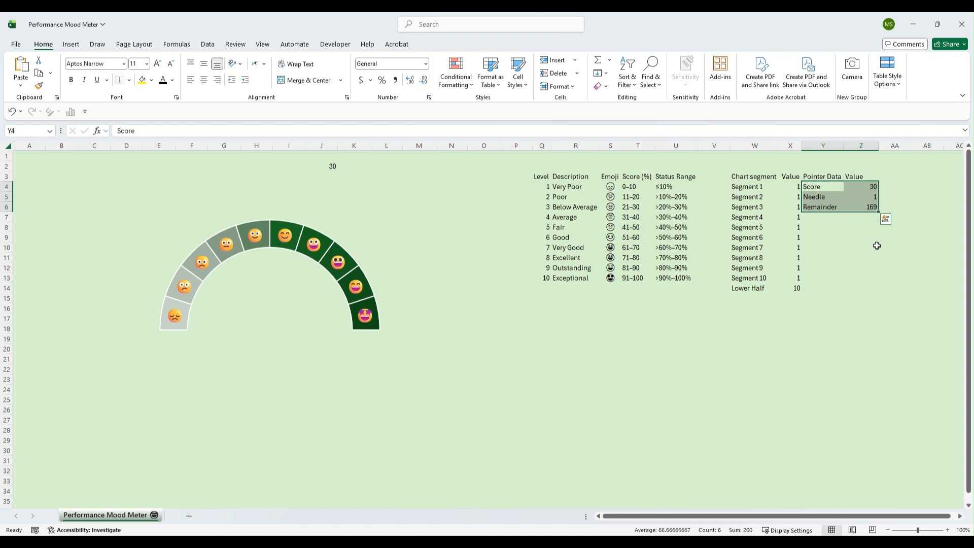
{"action": "key", "text": "ctrl+c"}
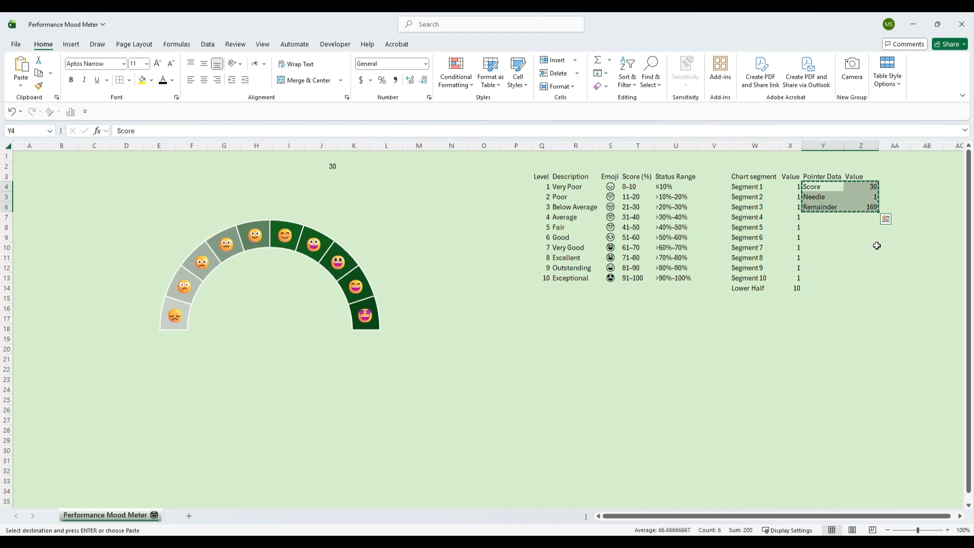
{"action": "left_click", "coordinate": [296, 210]}
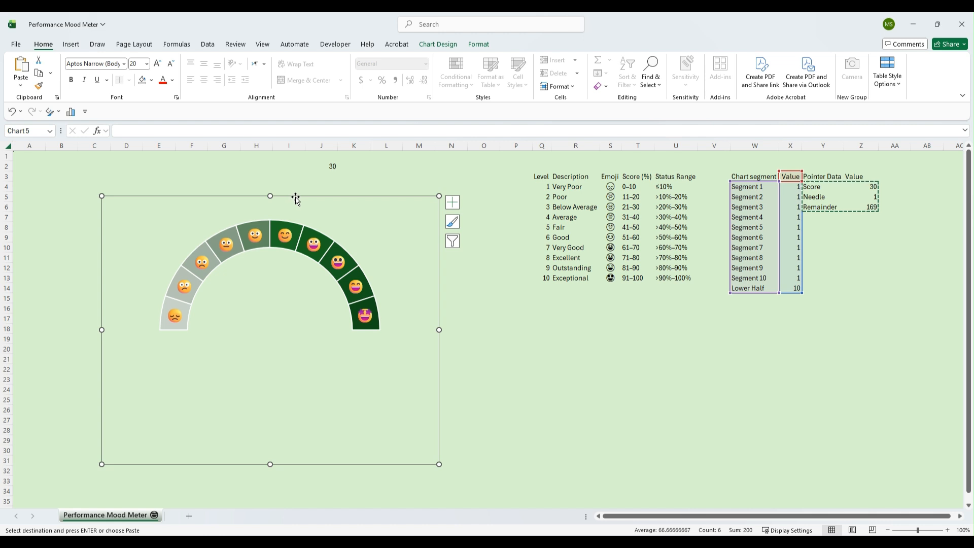
{"action": "key", "text": "ctrl+v"}
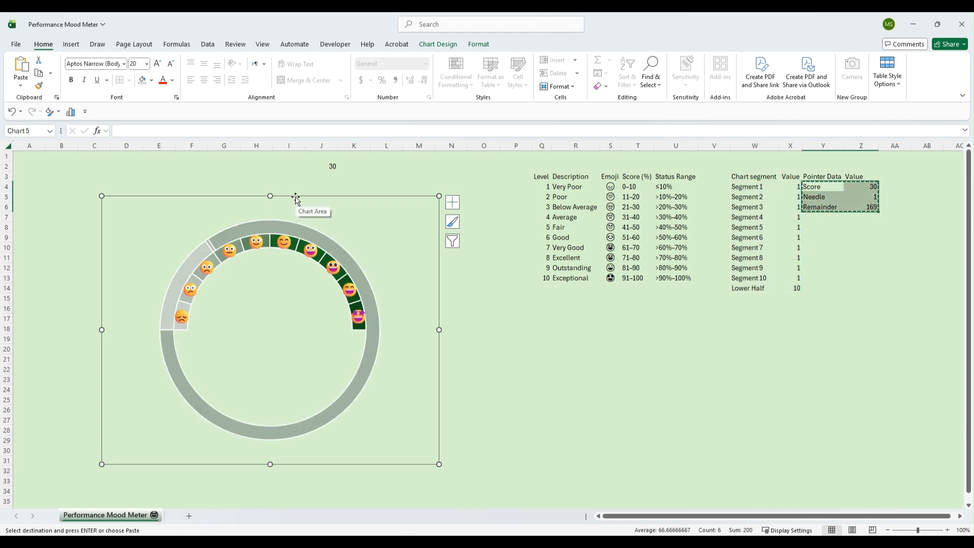
Change the new pointer series to a Pie chart type plotted on the secondary axis
{"action": "left_click", "coordinate": [263, 226]}
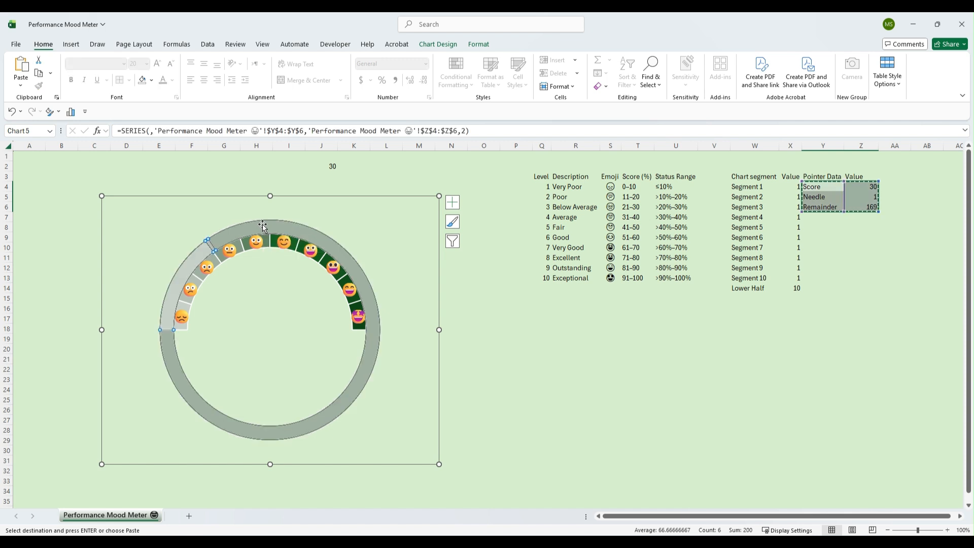
{"action": "right_click", "coordinate": [263, 225]}
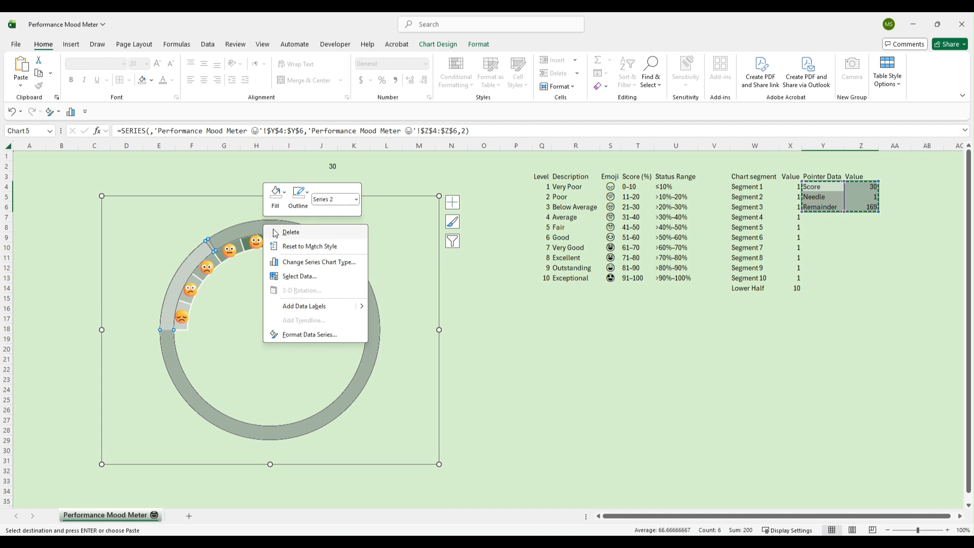
{"action": "left_click", "coordinate": [304, 262]}
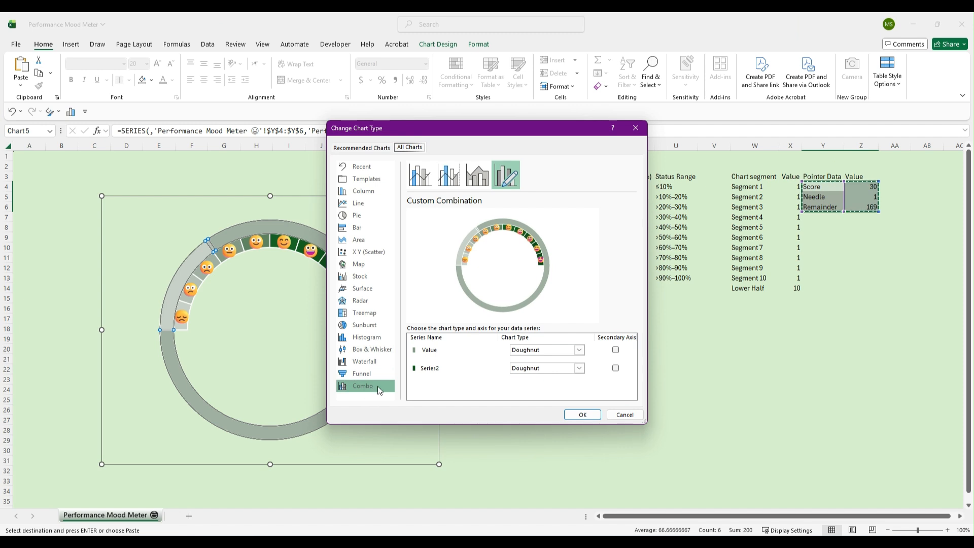
{"action": "left_click", "coordinate": [579, 368]}
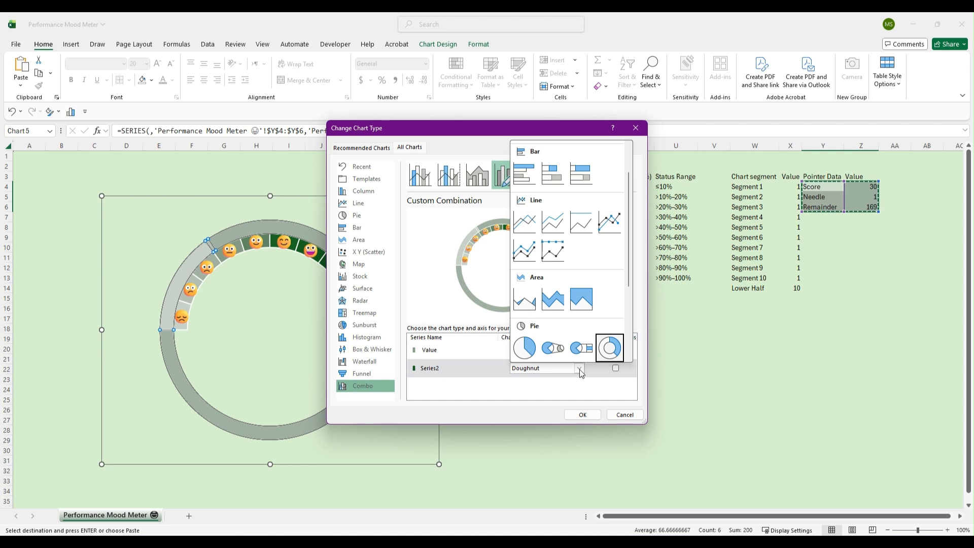
{"action": "left_click", "coordinate": [527, 350]}
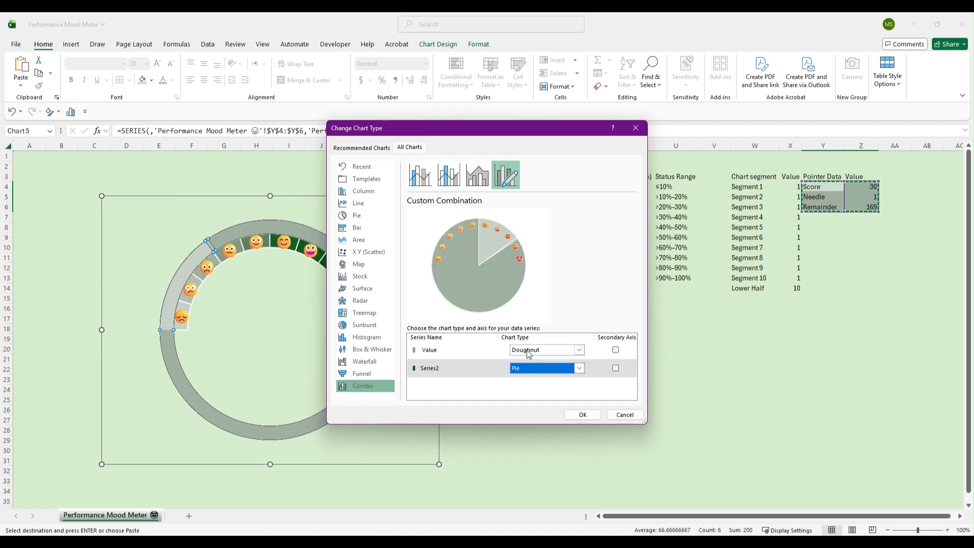
{"action": "left_click", "coordinate": [616, 368]}
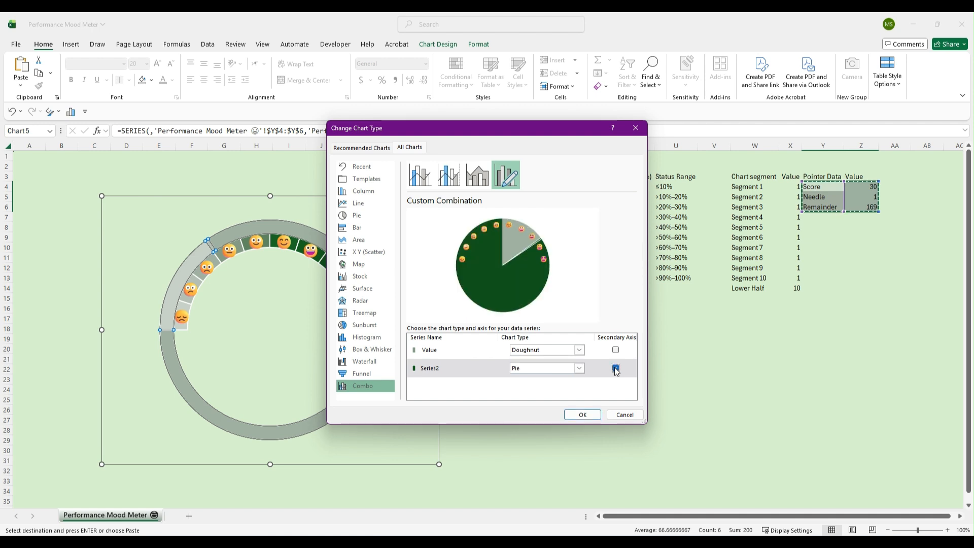
{"action": "left_click", "coordinate": [582, 414]}
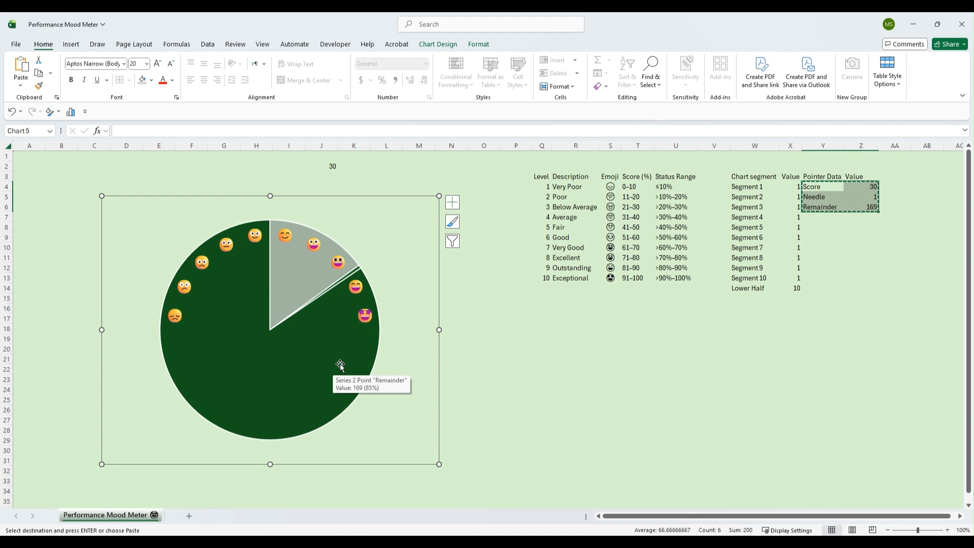
Give the pie's Remainder slice no fill
{"action": "left_click", "coordinate": [331, 345]}
{"action": "left_click", "coordinate": [325, 346]}
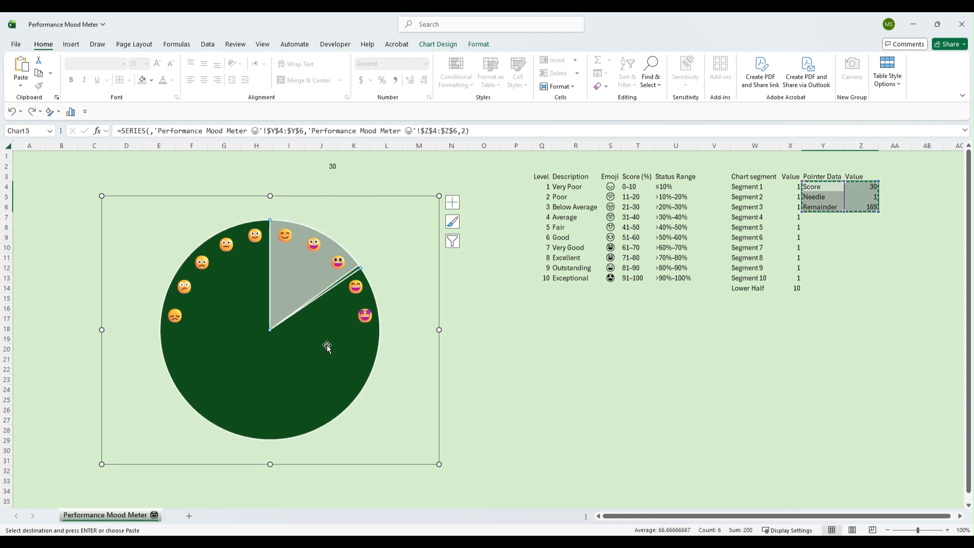
{"action": "right_click", "coordinate": [327, 345]}
{"action": "left_click", "coordinate": [348, 314]}
{"action": "left_click", "coordinate": [348, 314]}
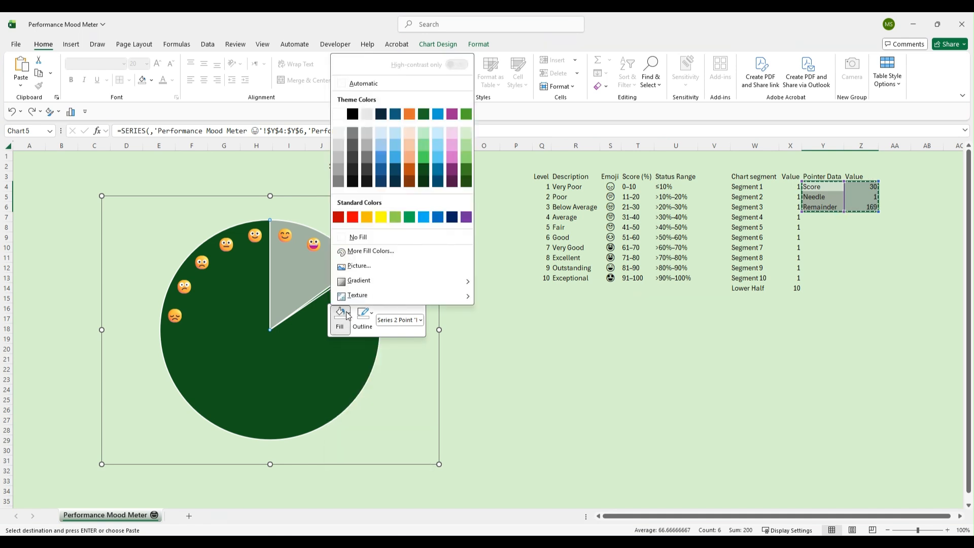
{"action": "left_click", "coordinate": [357, 239]}
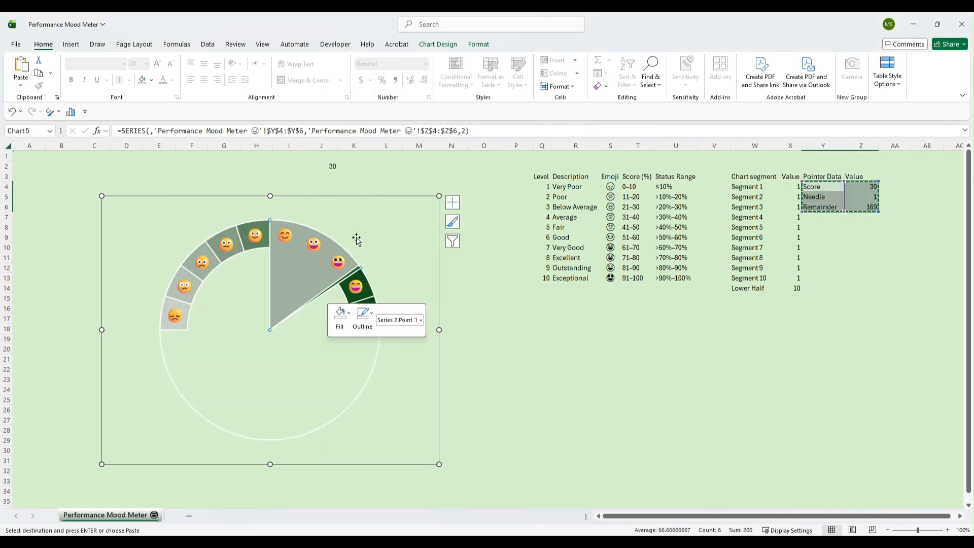
Give the pie's Score slice no fill, leaving only the needle slice visible
{"action": "right_click", "coordinate": [289, 274]}
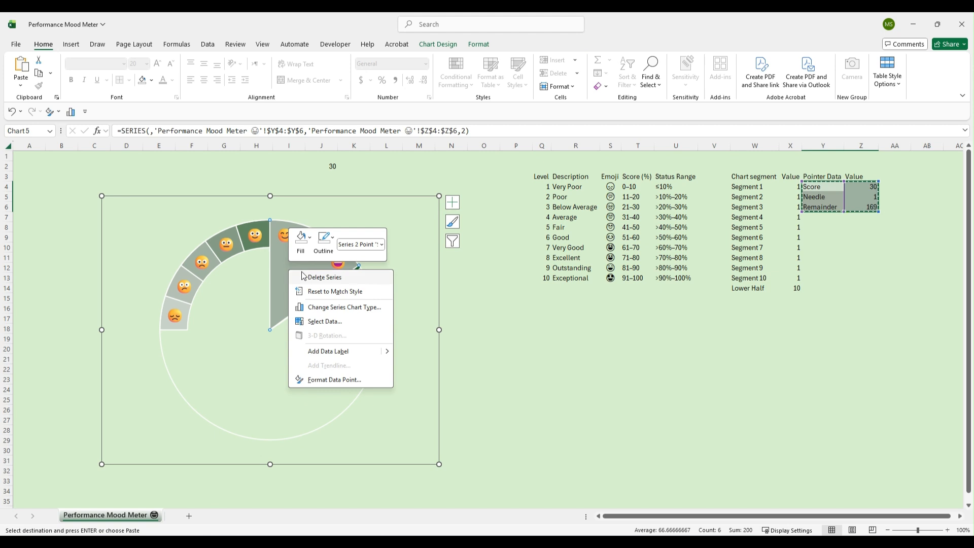
{"action": "left_click", "coordinate": [311, 243]}
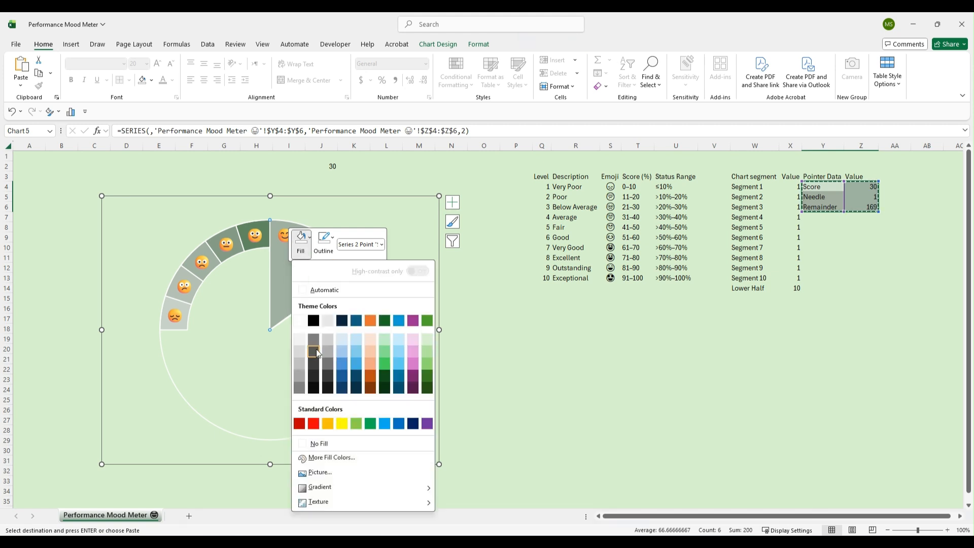
{"action": "left_click", "coordinate": [326, 442]}
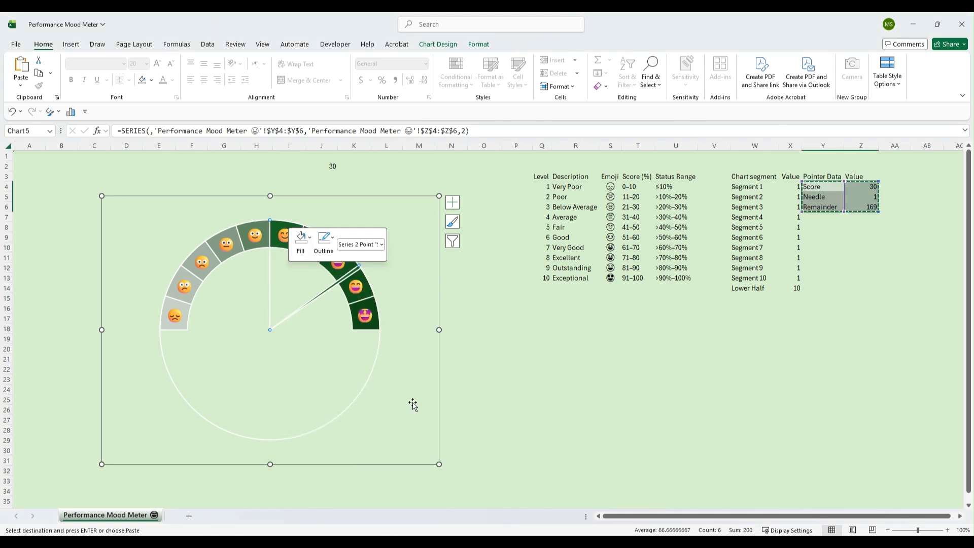
Remove the border line from the pointer pie series
{"action": "left_click", "coordinate": [500, 295]}
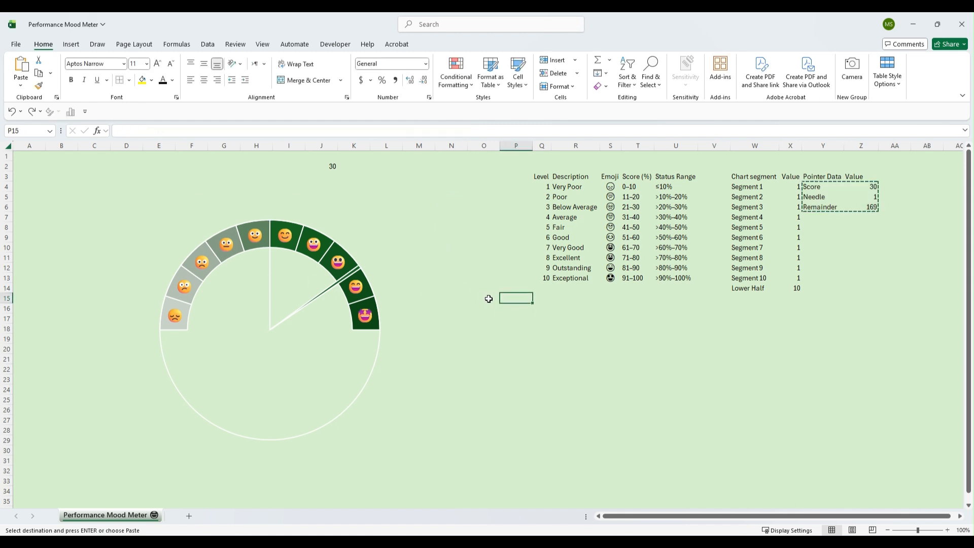
{"action": "double_click", "coordinate": [294, 329]}
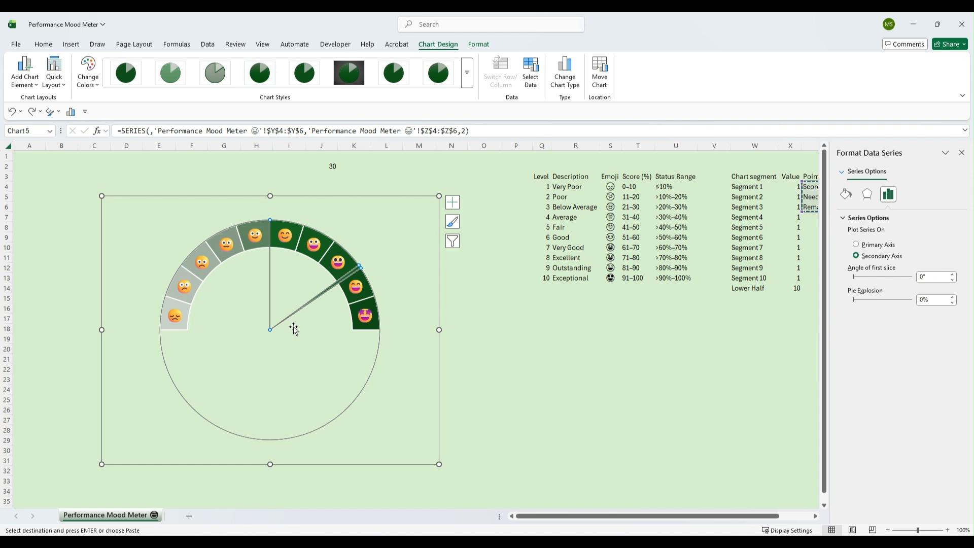
{"action": "left_click", "coordinate": [845, 197]}
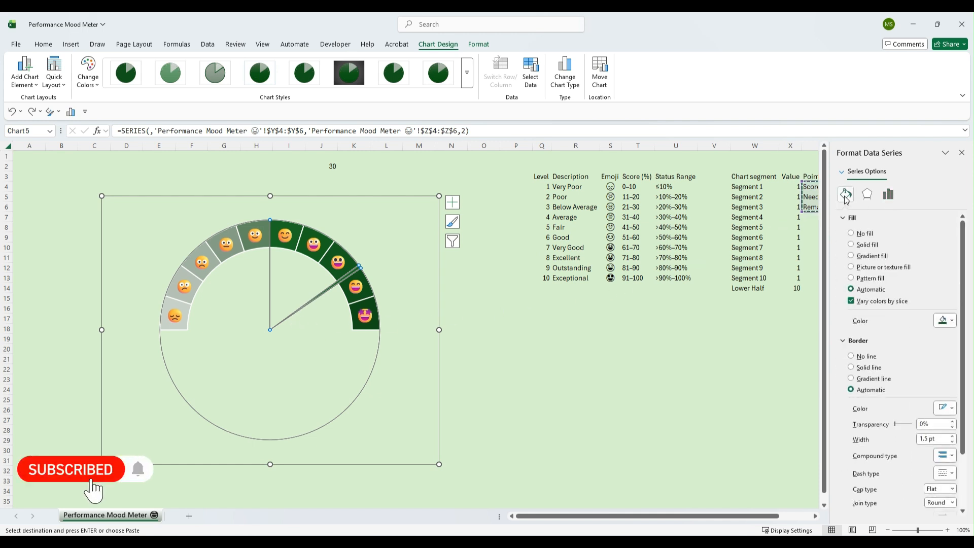
{"action": "left_click", "coordinate": [851, 357]}
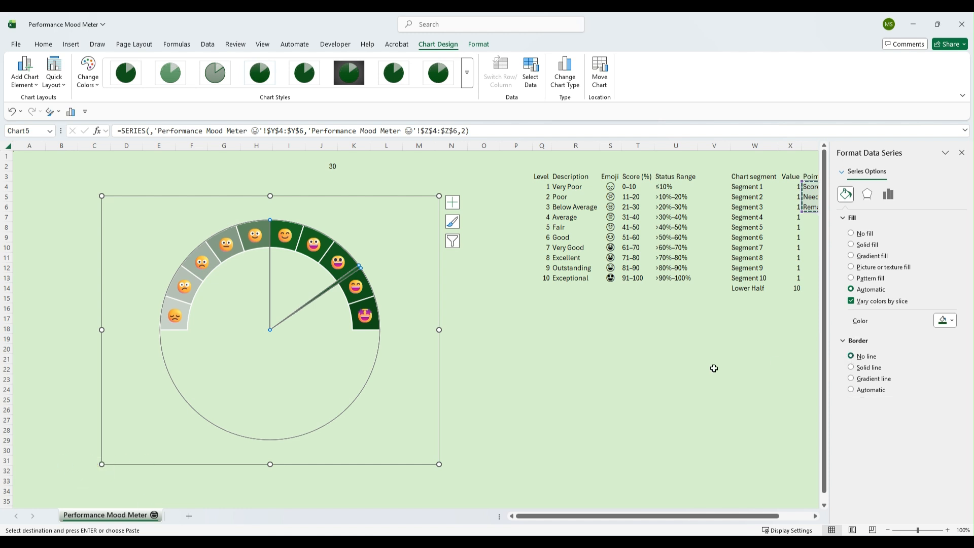
{"action": "left_click", "coordinate": [608, 370]}
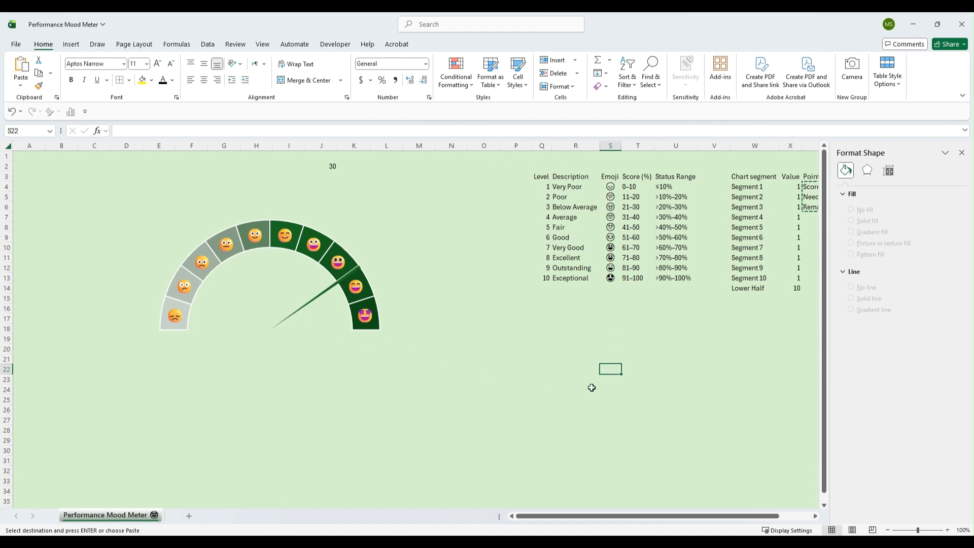
Set the pointer pie's angle of first slice to 270° so the needle aligns with the gauge
{"action": "left_click", "coordinate": [306, 309]}
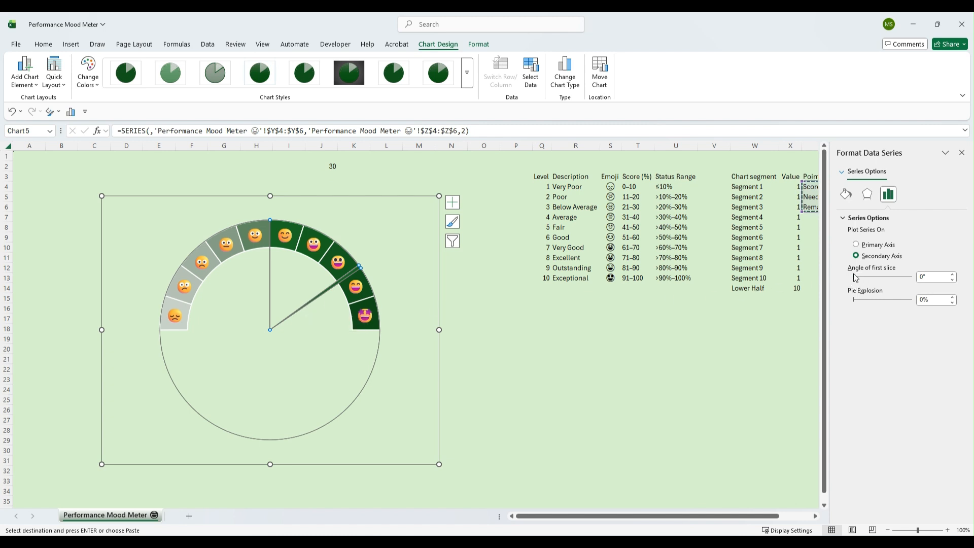
{"action": "left_click", "coordinate": [923, 277]}
{"action": "key", "text": "Return"}
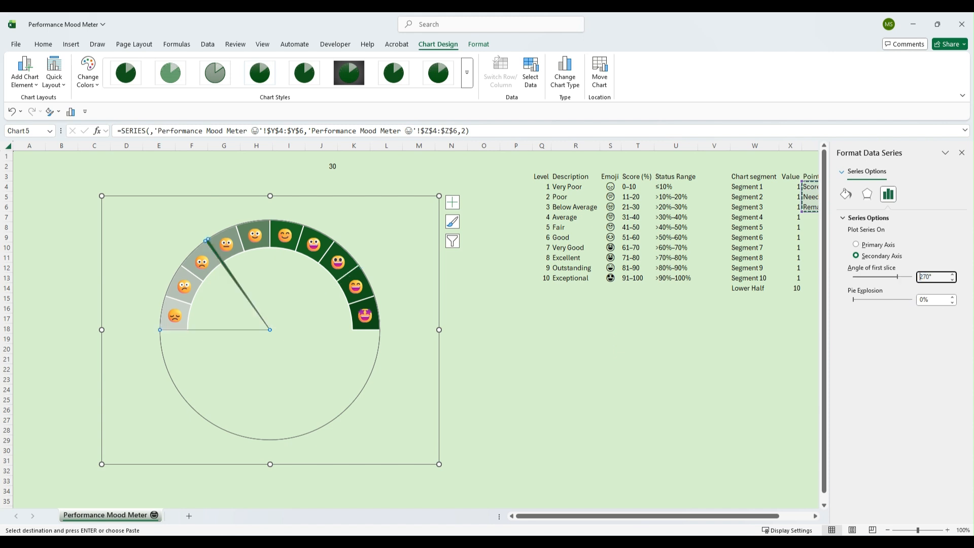
{"action": "left_click", "coordinate": [578, 357]}
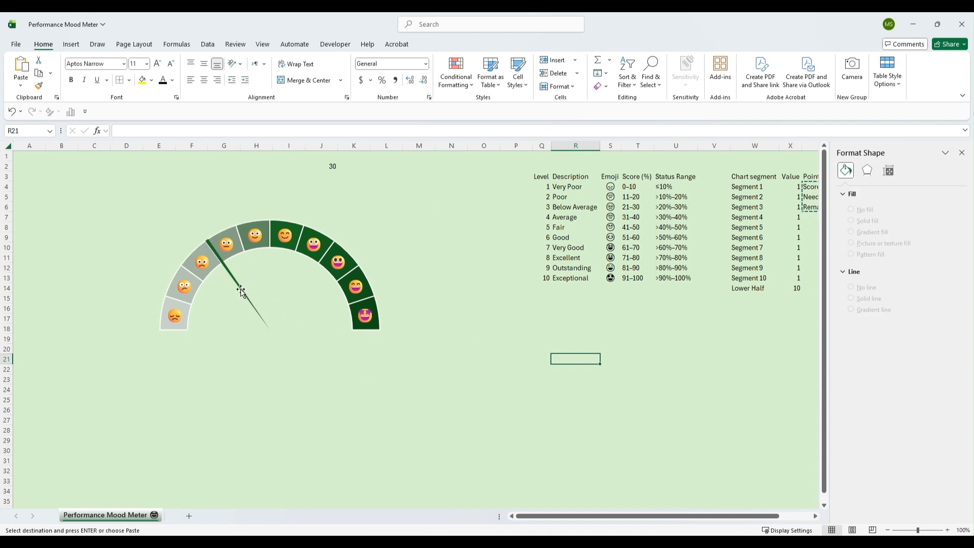
Test the needle by entering scores 50, 70 and 100 in J2, then restoring 30
{"action": "left_click", "coordinate": [329, 168]}
{"action": "type", "text": "50"}
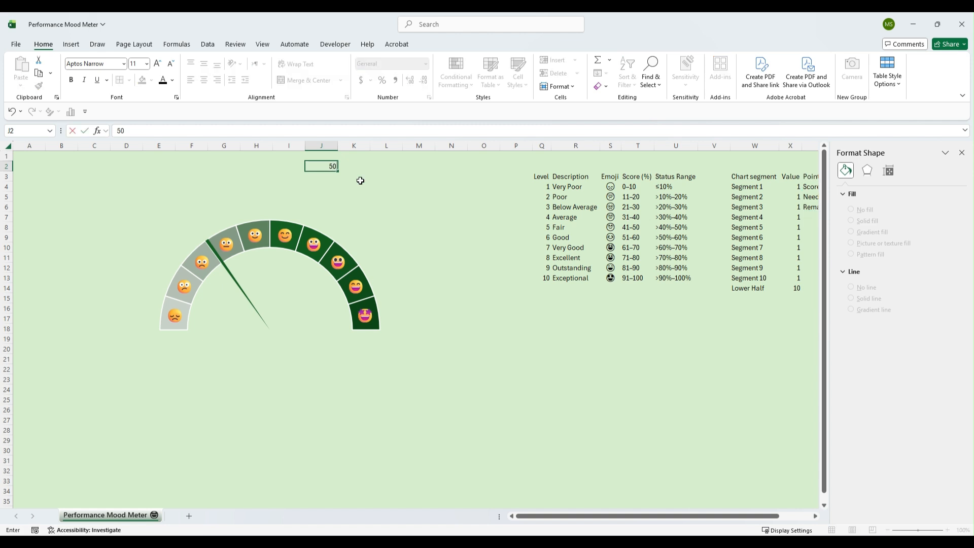
{"action": "key", "text": "Return"}
{"action": "key", "text": "Up"}
{"action": "type", "text": "70"}
{"action": "key", "text": "Return"}
{"action": "key", "text": "Up"}
{"action": "type", "text": "100"}
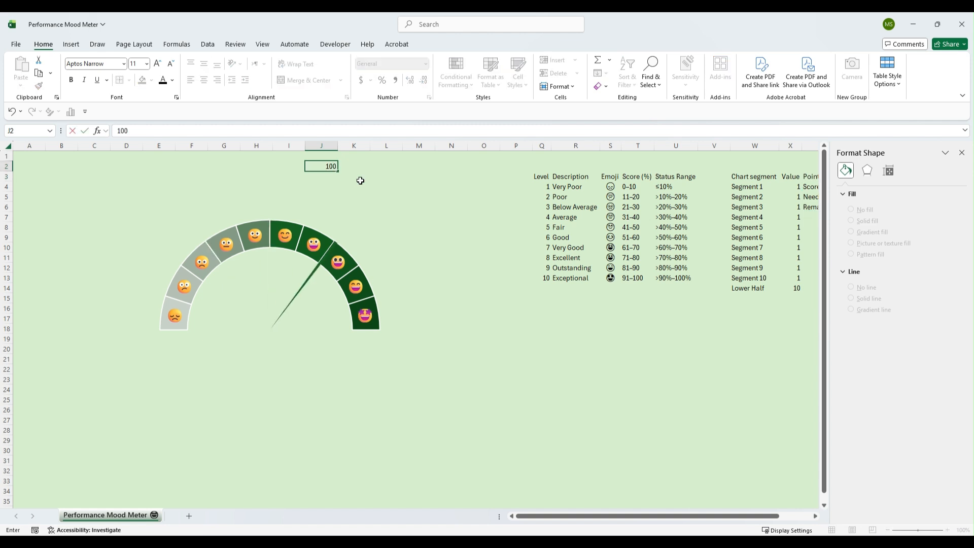
{"action": "key", "text": "Return"}
{"action": "key", "text": "Up"}
{"action": "type", "text": "30"}
{"action": "key", "text": "Return"}
Enter in R18 a nested IF formula returning the emoji status label for J2's score in steps of 10
{"action": "left_click", "coordinate": [578, 325]}
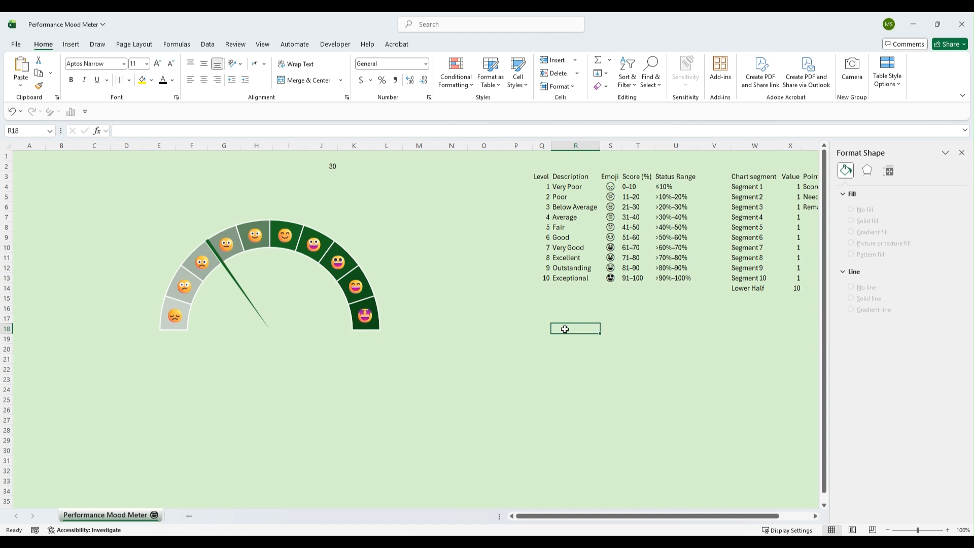
{"action": "left_click", "coordinate": [151, 129]}
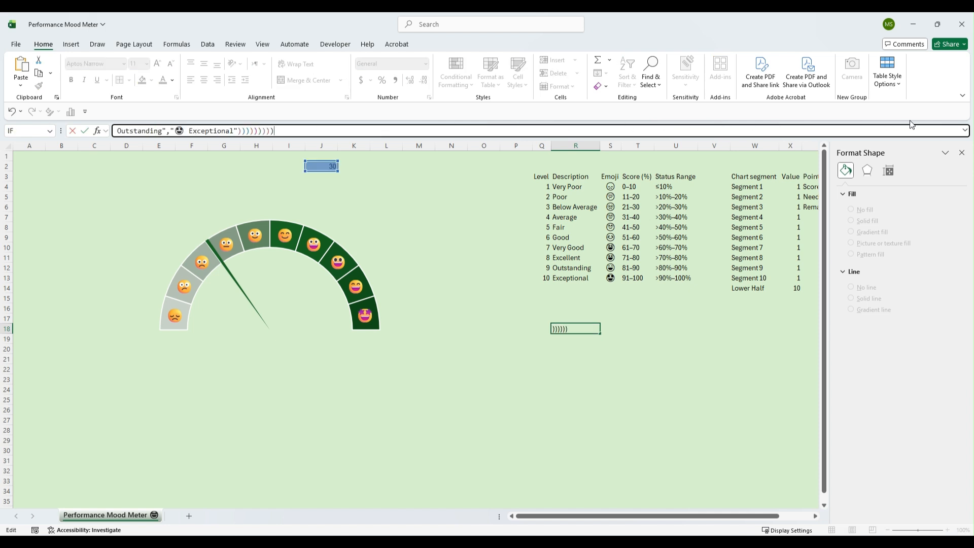
{"action": "left_click", "coordinate": [966, 131]}
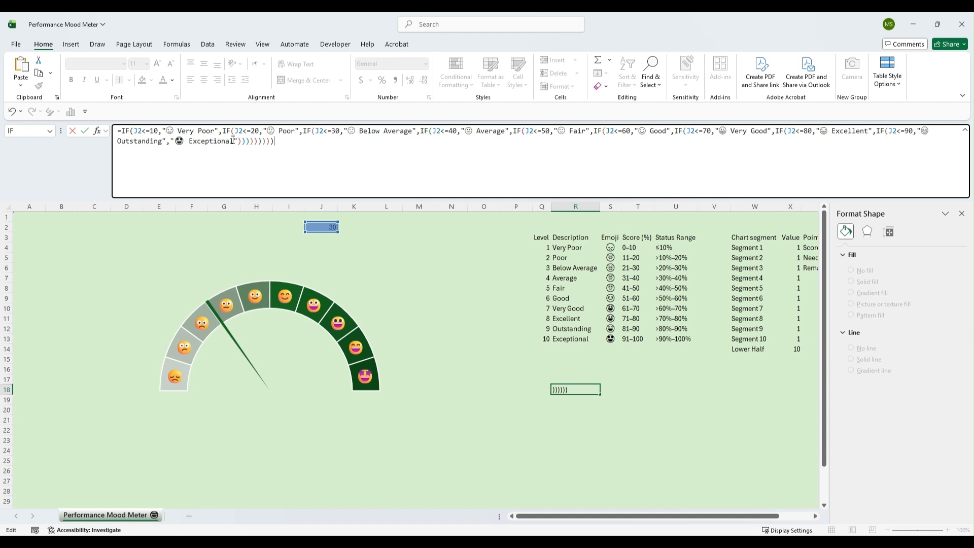
{"action": "key", "text": "Return"}
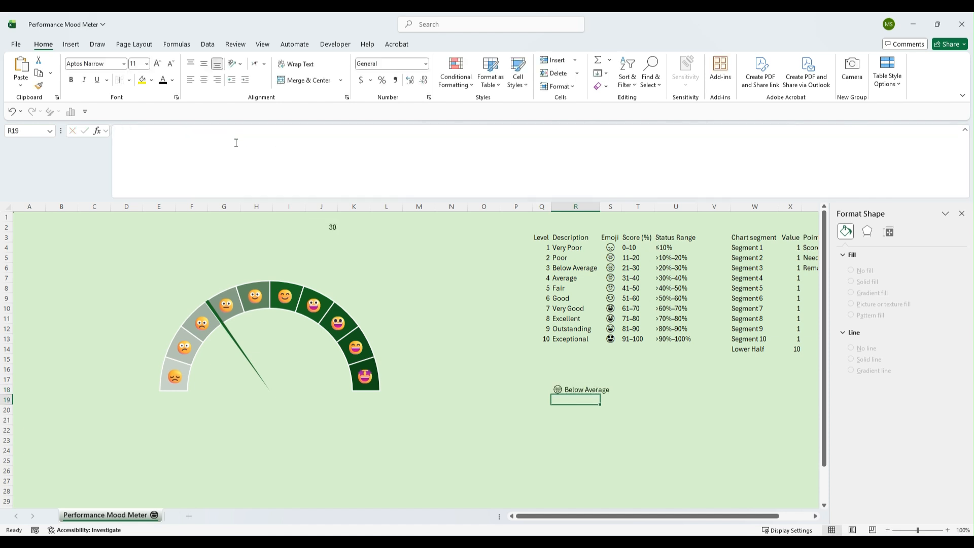
Set the score in J2 to 50
{"action": "left_click", "coordinate": [577, 389]}
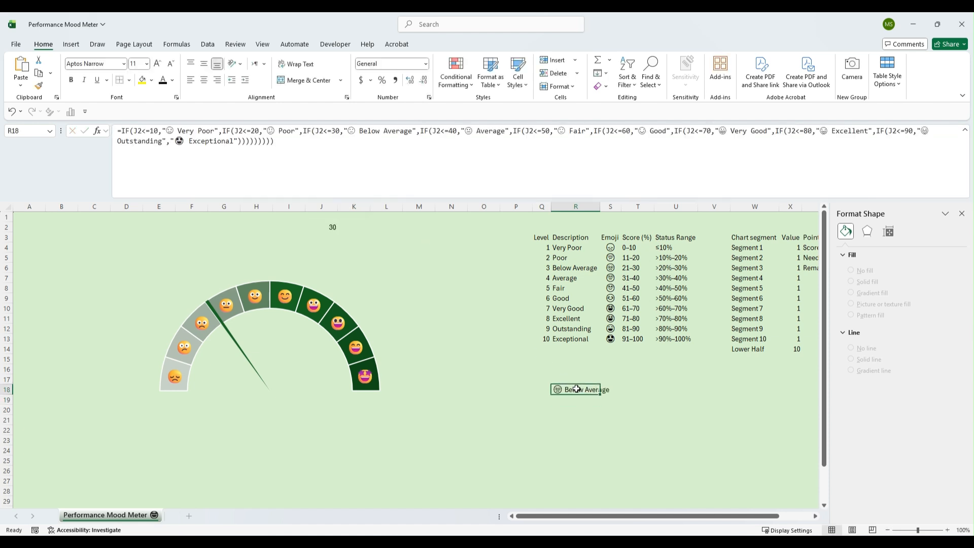
{"action": "left_click", "coordinate": [332, 226]}
{"action": "type", "text": "50"}
{"action": "key", "text": "Return"}
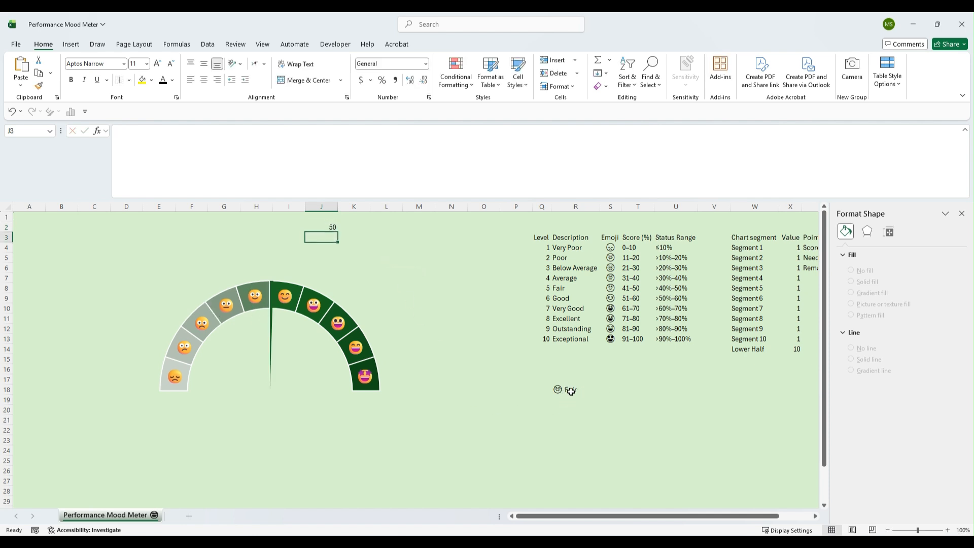
Format the score cell J2 centered, middle-aligned, bold at 20 pt, and widen column J slightly
{"action": "left_click", "coordinate": [966, 130]}
{"action": "left_click", "coordinate": [324, 167]}
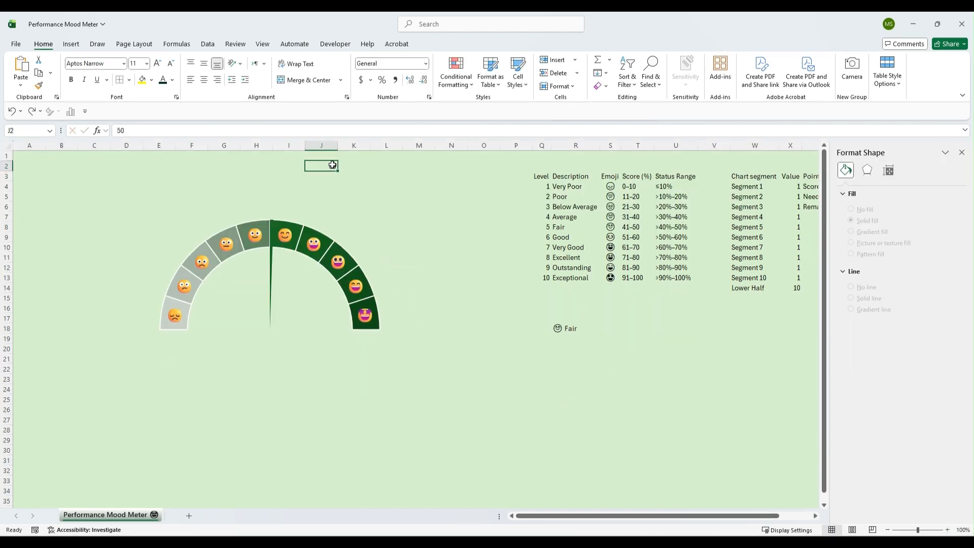
{"action": "left_click", "coordinate": [204, 80]}
{"action": "left_click", "coordinate": [204, 65]}
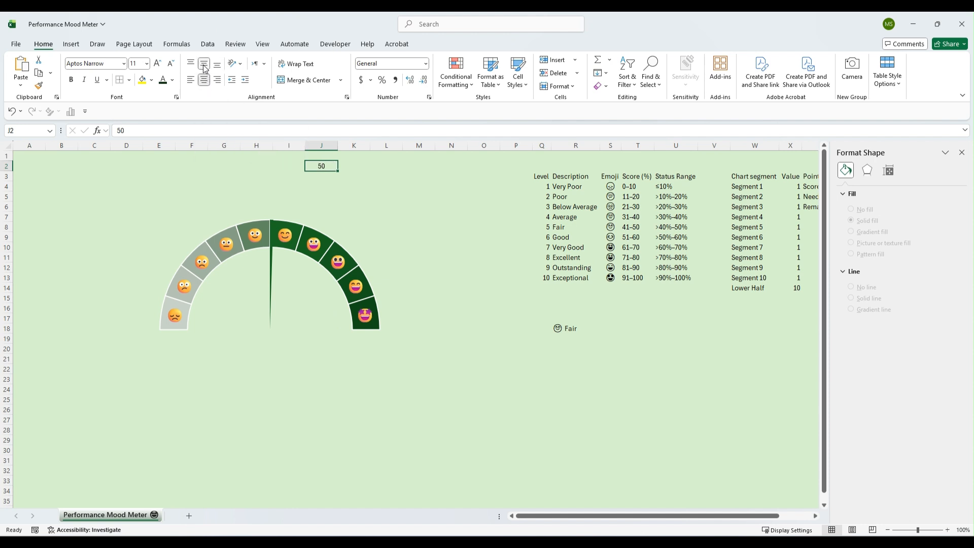
{"action": "left_click", "coordinate": [146, 64]}
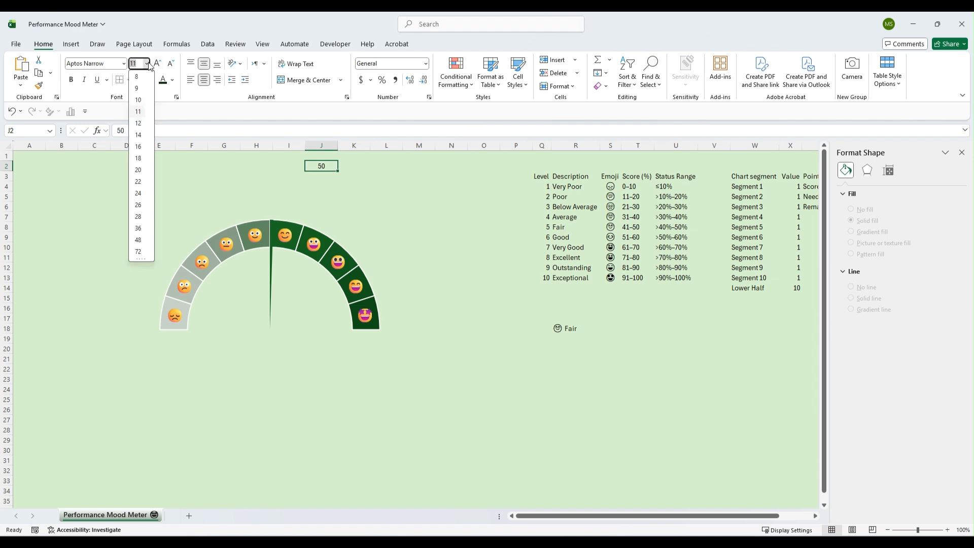
{"action": "left_click", "coordinate": [141, 169]}
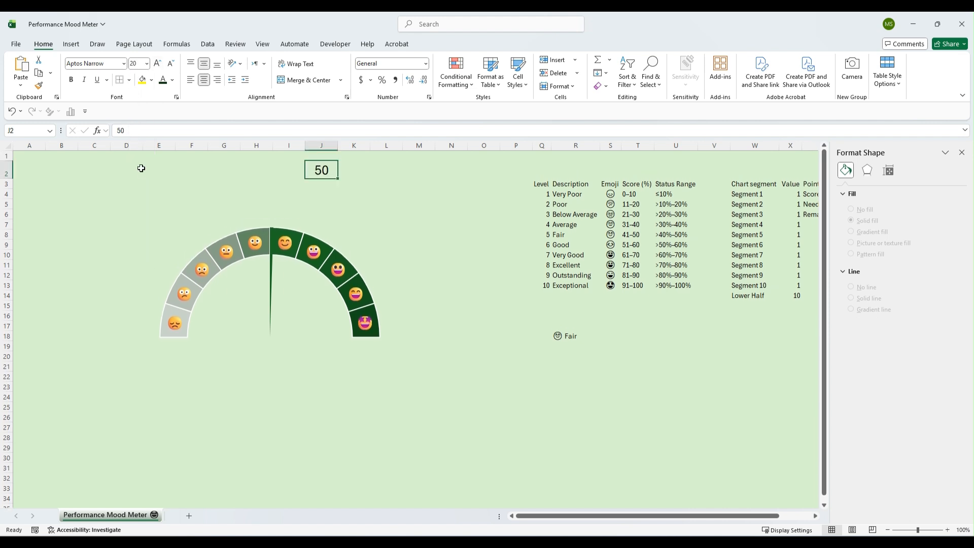
{"action": "left_click", "coordinate": [72, 80]}
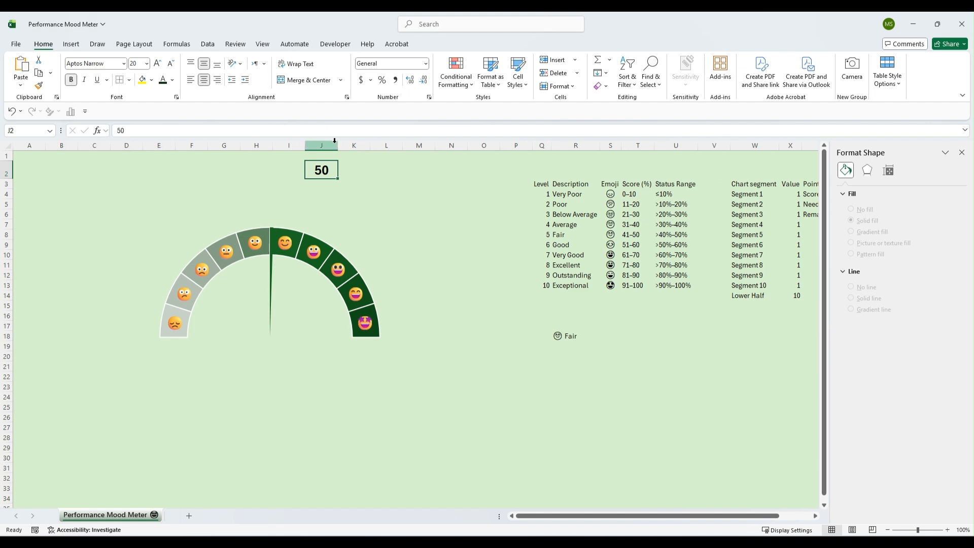
{"action": "left_click_drag", "start_coordinate": [338, 146], "coordinate": [344, 146]}
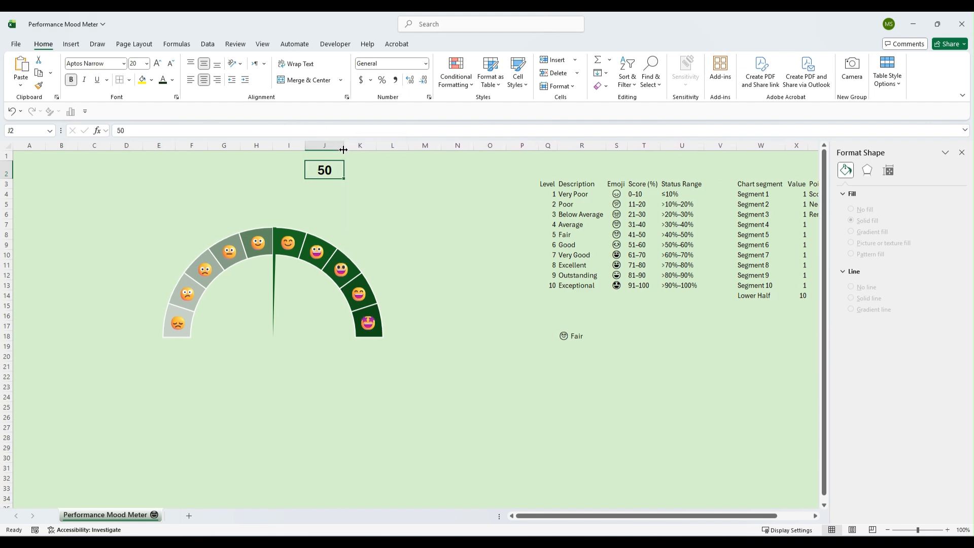
Draw a rounded rectangle left of the score cell and paste the text "Enter Your Score 🎯" into it
{"action": "left_click", "coordinate": [77, 45]}
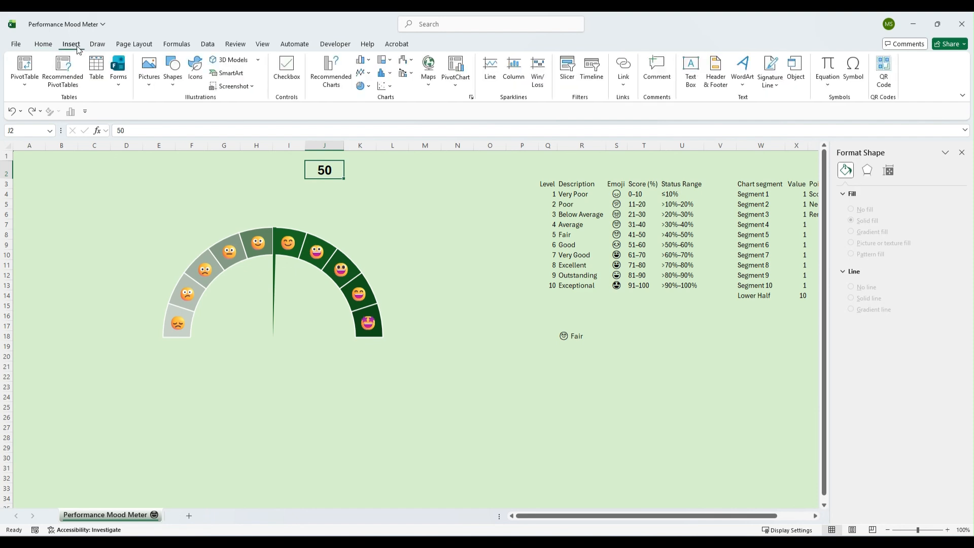
{"action": "left_click", "coordinate": [176, 84]}
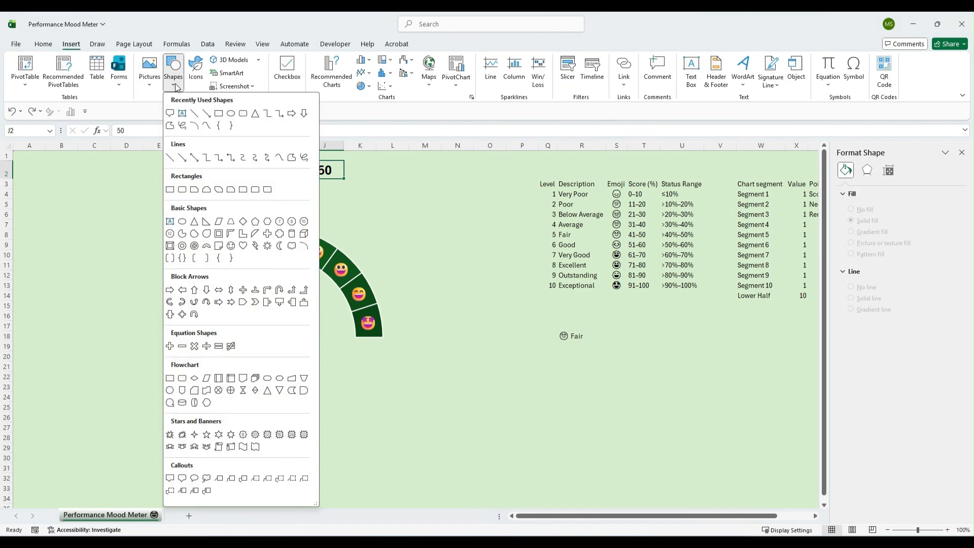
{"action": "left_click", "coordinate": [244, 113]}
{"action": "left_click_drag", "start_coordinate": [172, 160], "coordinate": [297, 181]}
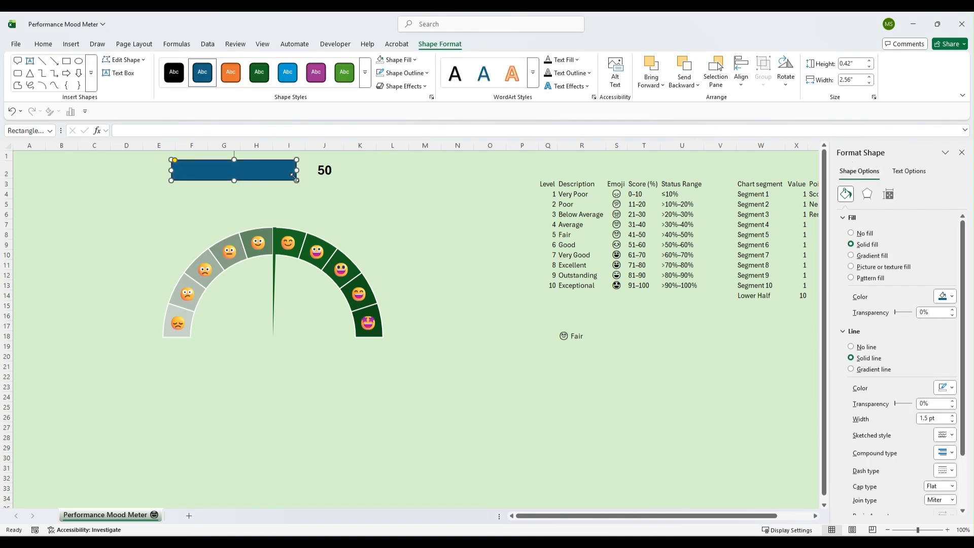
{"action": "type", "text": "Enter Your Score 🎯"}
Center and middle-align the label text, make it bold 18 pt, and nudge the shape beside J2
{"action": "left_click", "coordinate": [49, 47]}
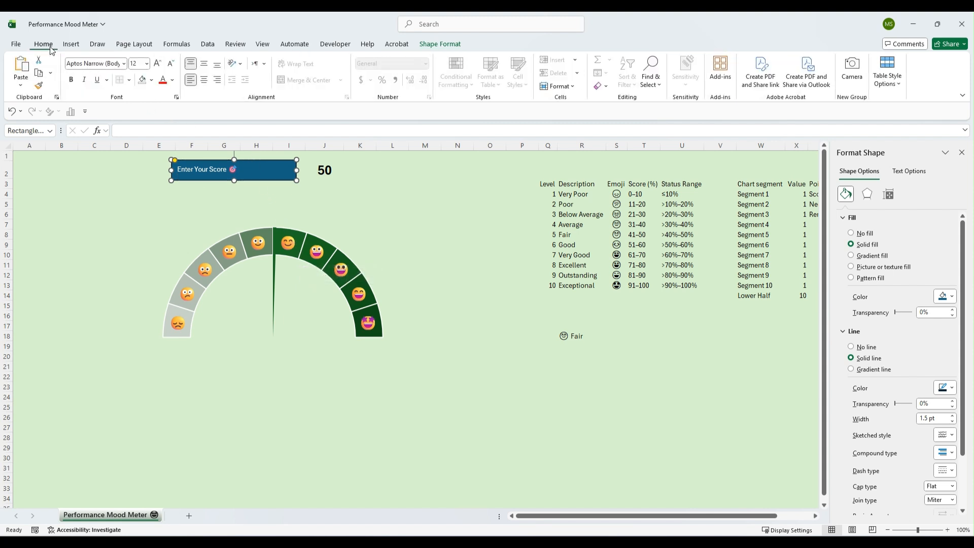
{"action": "left_click", "coordinate": [203, 81]}
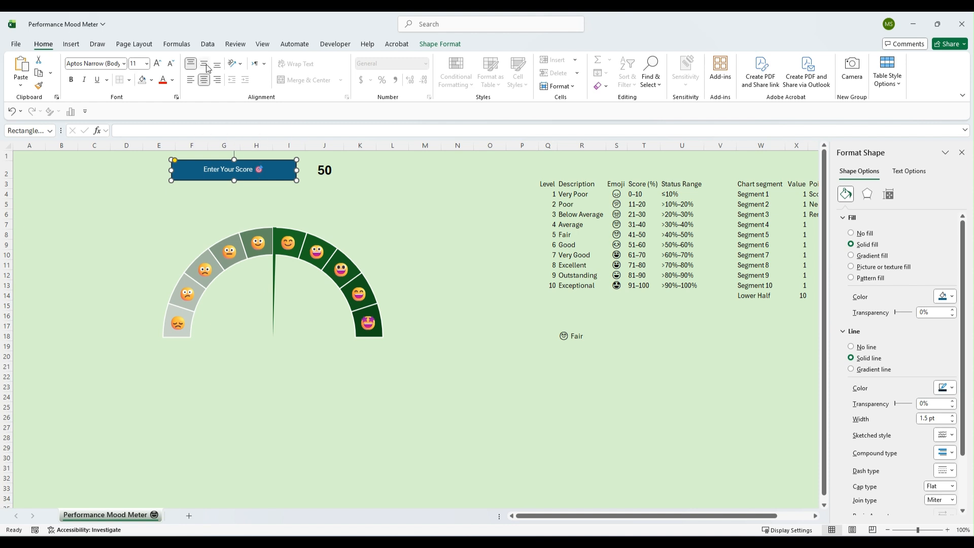
{"action": "left_click", "coordinate": [206, 65]}
{"action": "left_click", "coordinate": [146, 64]}
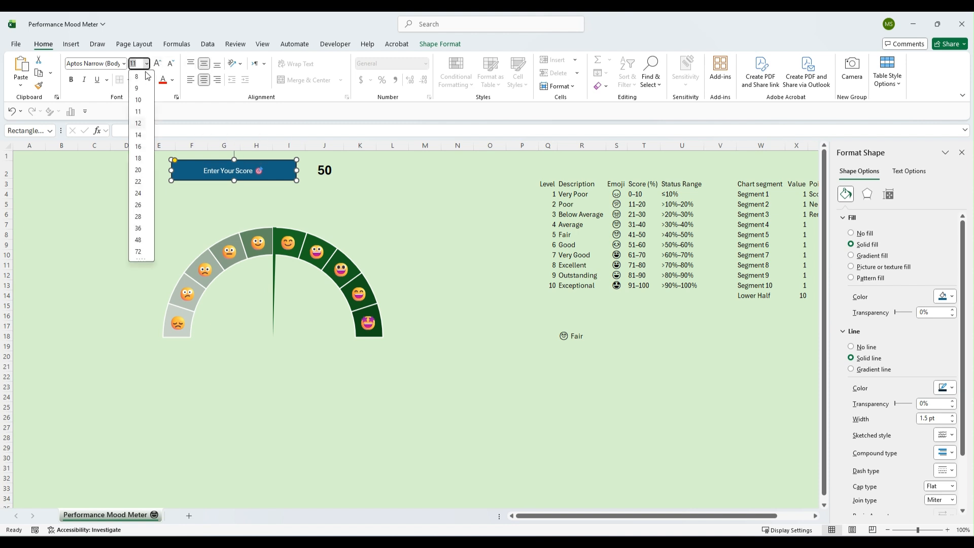
{"action": "left_click", "coordinate": [138, 159]}
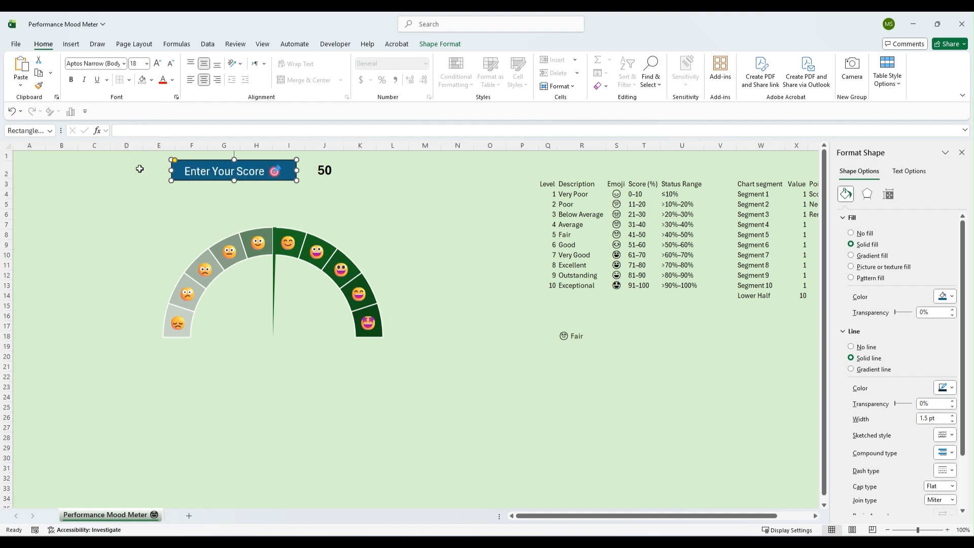
{"action": "left_click", "coordinate": [71, 81]}
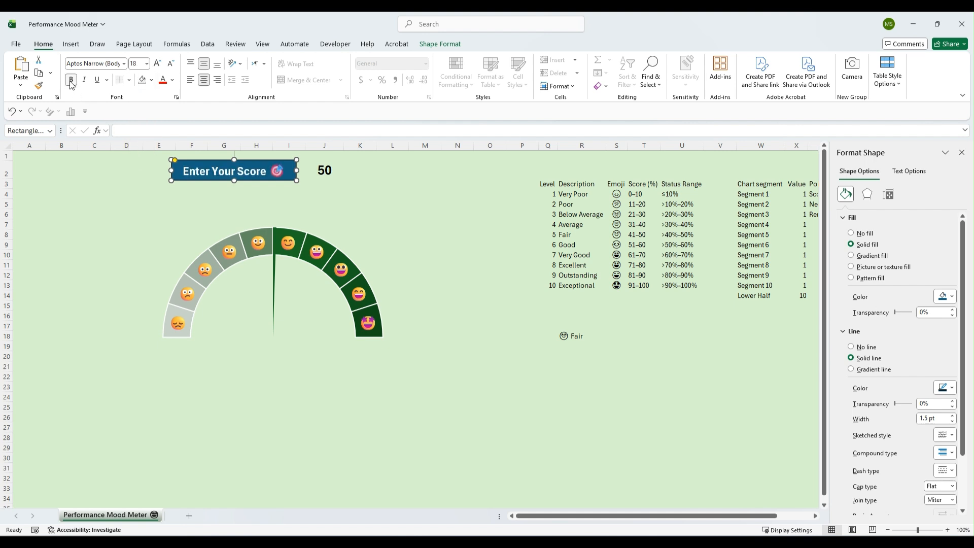
{"action": "left_click_drag", "start_coordinate": [277, 161], "coordinate": [284, 160]}
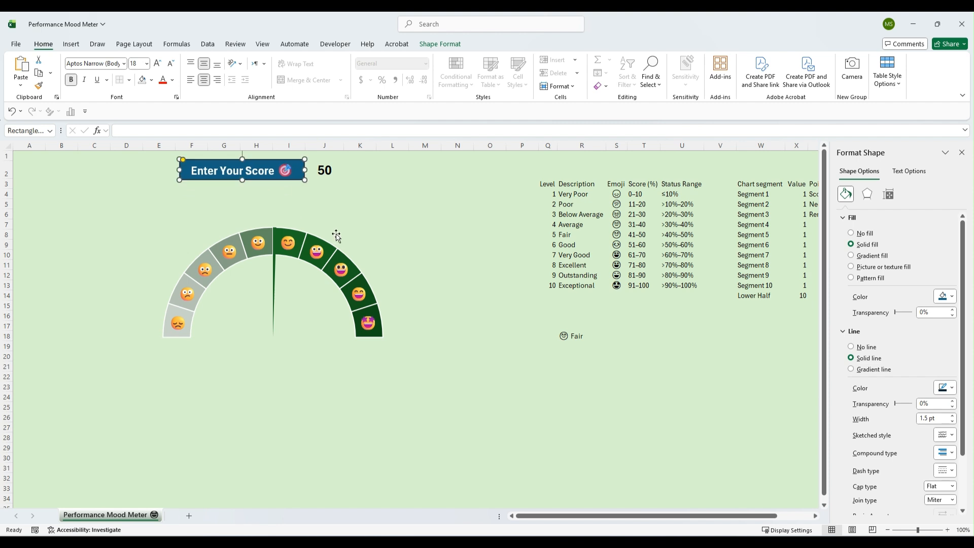
Try moving the gauge chart up toward the score label
{"action": "left_click", "coordinate": [337, 237]}
{"action": "left_click", "coordinate": [337, 195]}
{"action": "left_click_drag", "start_coordinate": [337, 195], "coordinate": [327, 178]}
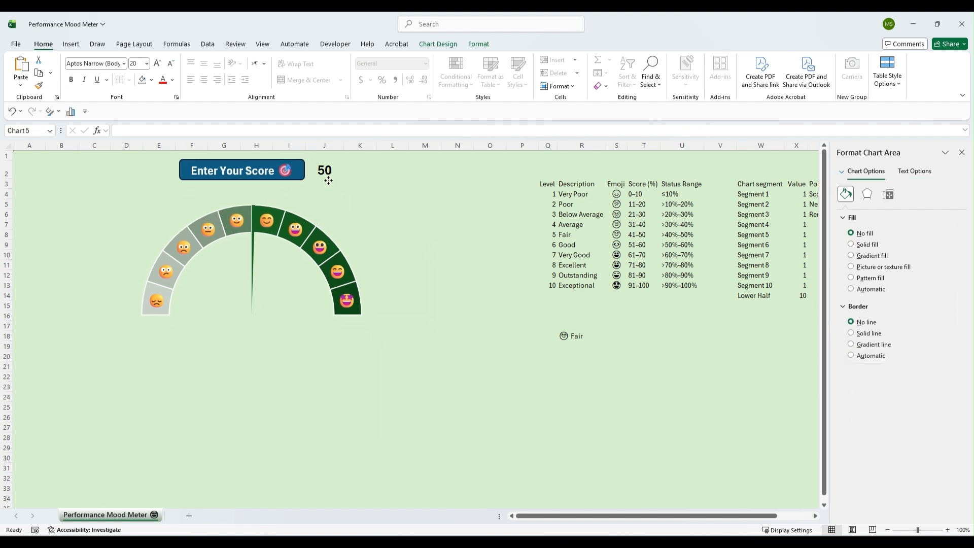
{"action": "key", "text": "Escape"}
{"action": "left_click", "coordinate": [303, 175]}
Apply a border to the score cell J2
{"action": "left_click", "coordinate": [323, 169]}
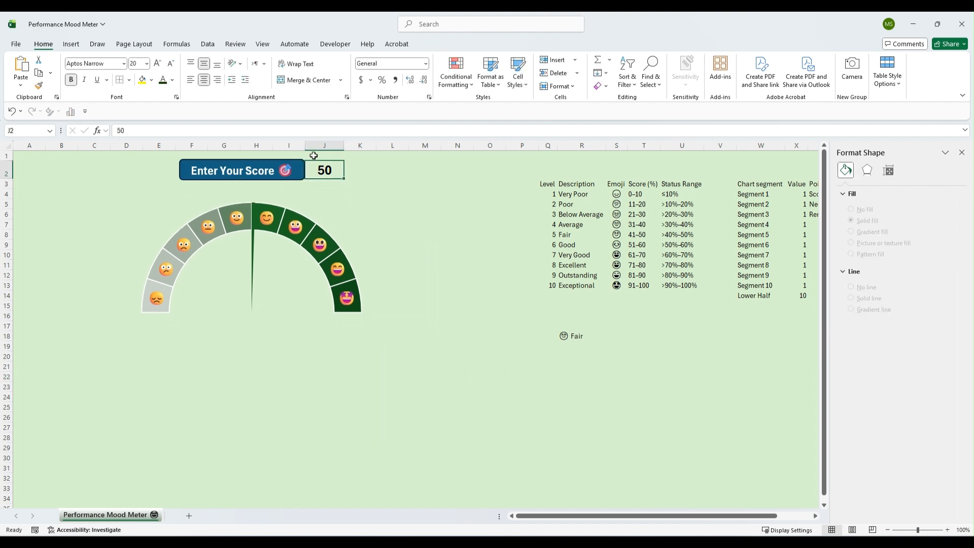
{"action": "left_click", "coordinate": [129, 80]}
{"action": "left_click", "coordinate": [144, 213]}
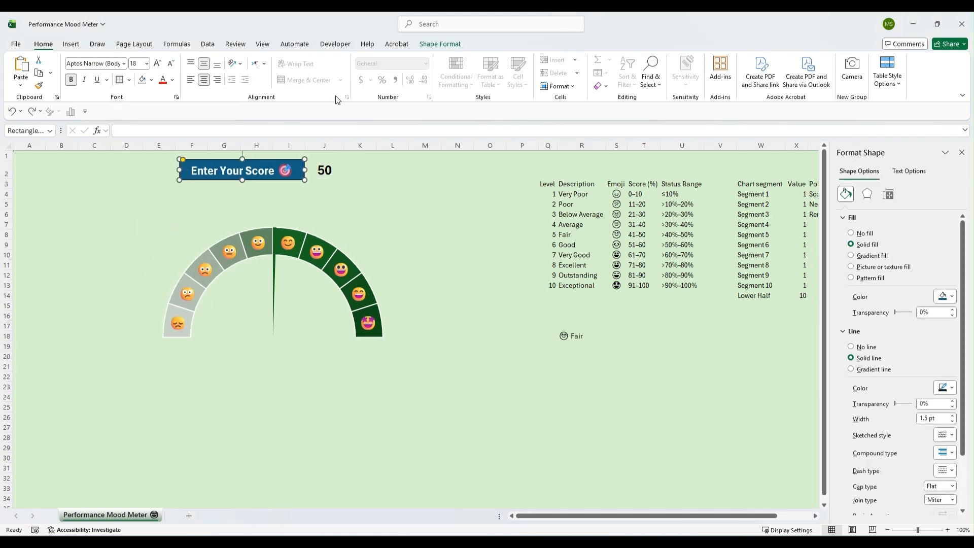
Apply a green gradient preset shape style to the score label
{"action": "left_click", "coordinate": [434, 43]}
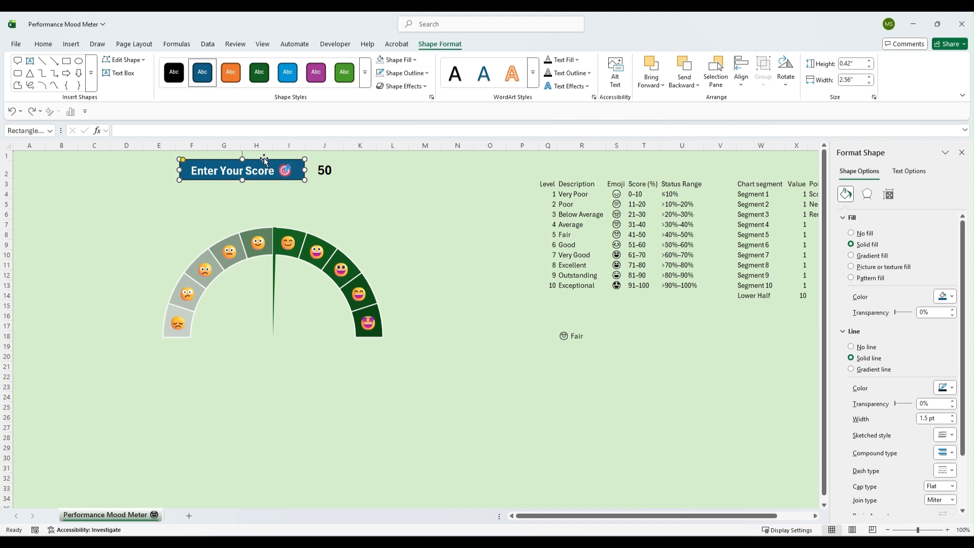
{"action": "left_click", "coordinate": [364, 79]}
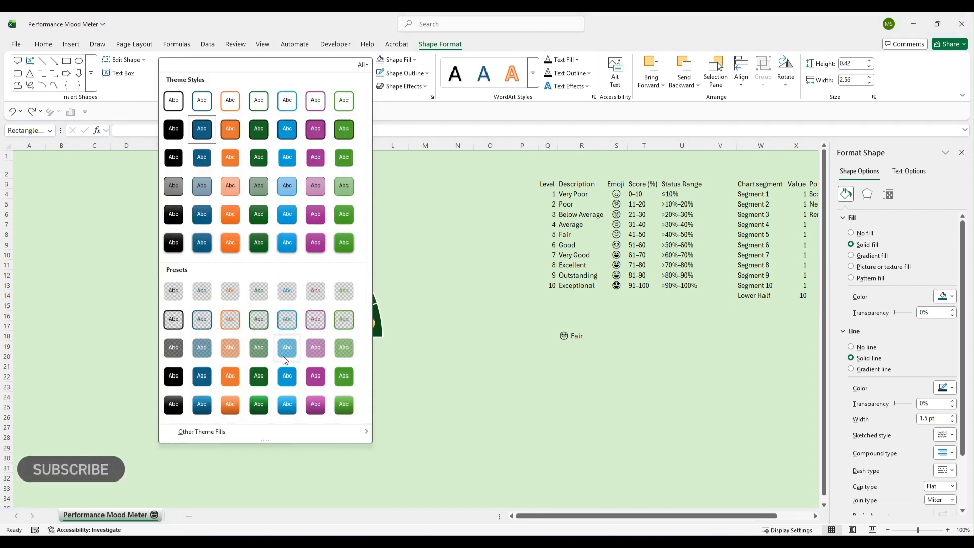
{"action": "left_click", "coordinate": [262, 405]}
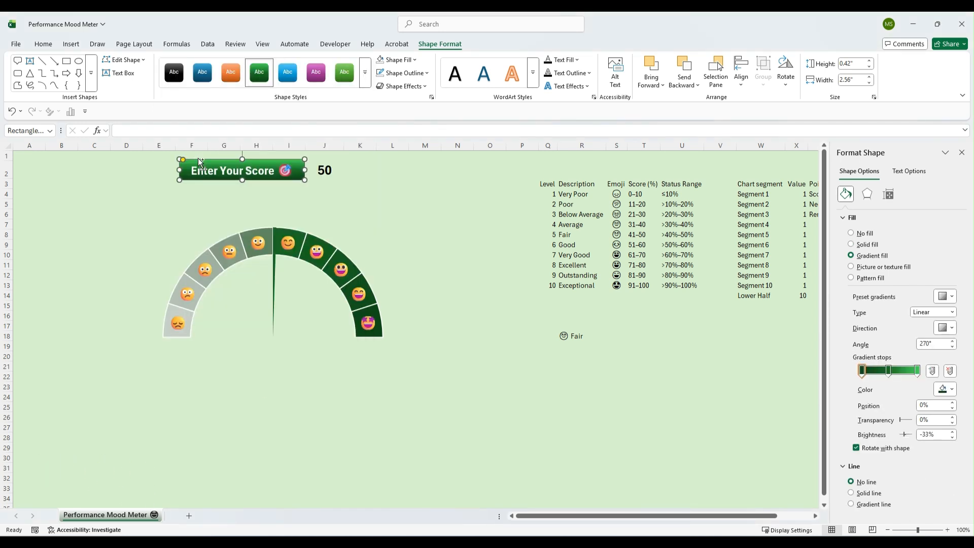
Paste a copy of the label shape and move it onto the gauge below the needle hub
{"action": "left_click", "coordinate": [464, 405]}
{"action": "key", "text": "ctrl+v"}
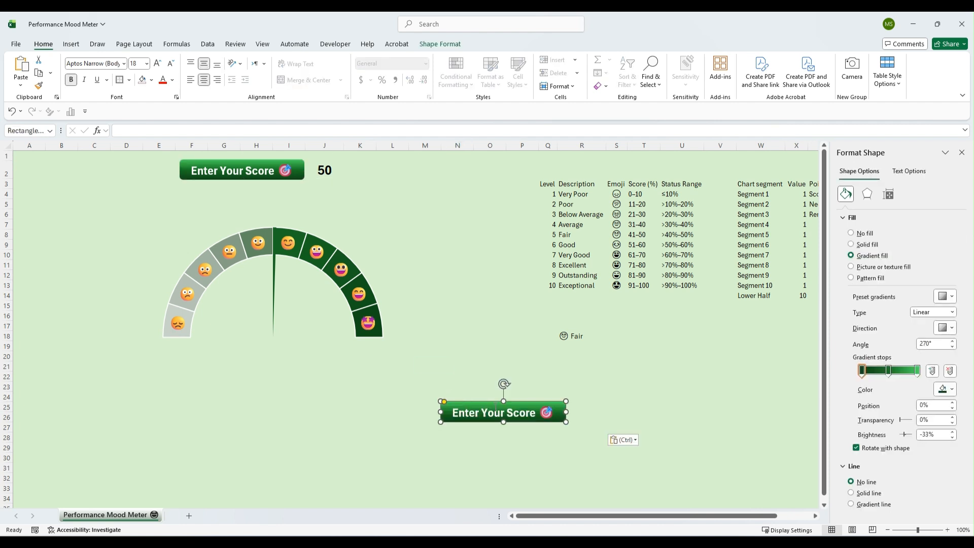
{"action": "left_click_drag", "start_coordinate": [492, 401], "coordinate": [267, 325]}
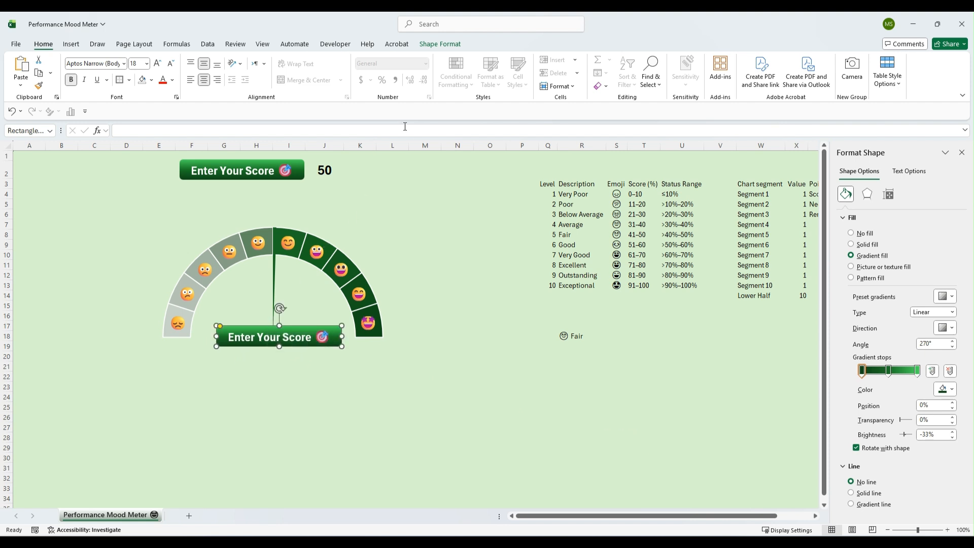
Change the copied shape to the Flowchart: Terminator pill shape
{"action": "left_click", "coordinate": [436, 45]}
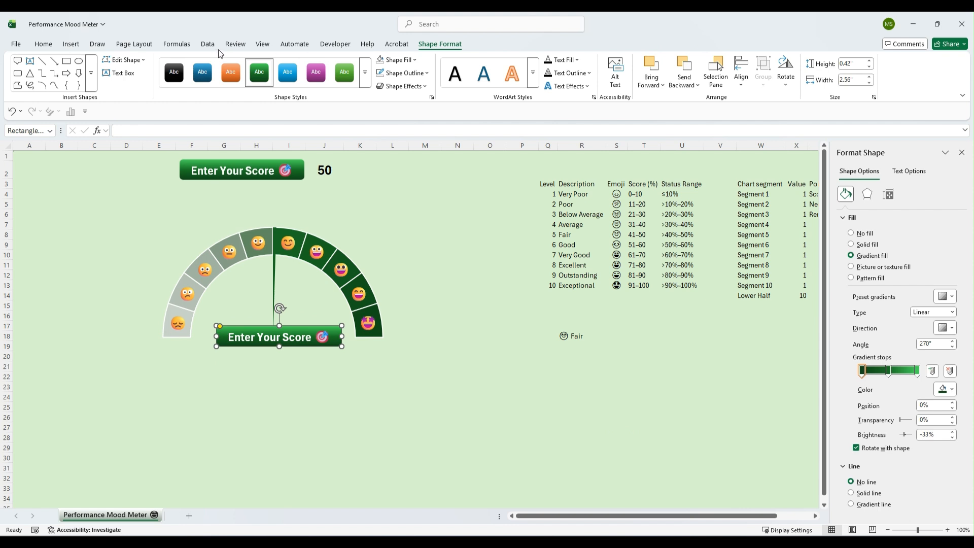
{"action": "left_click", "coordinate": [143, 60]}
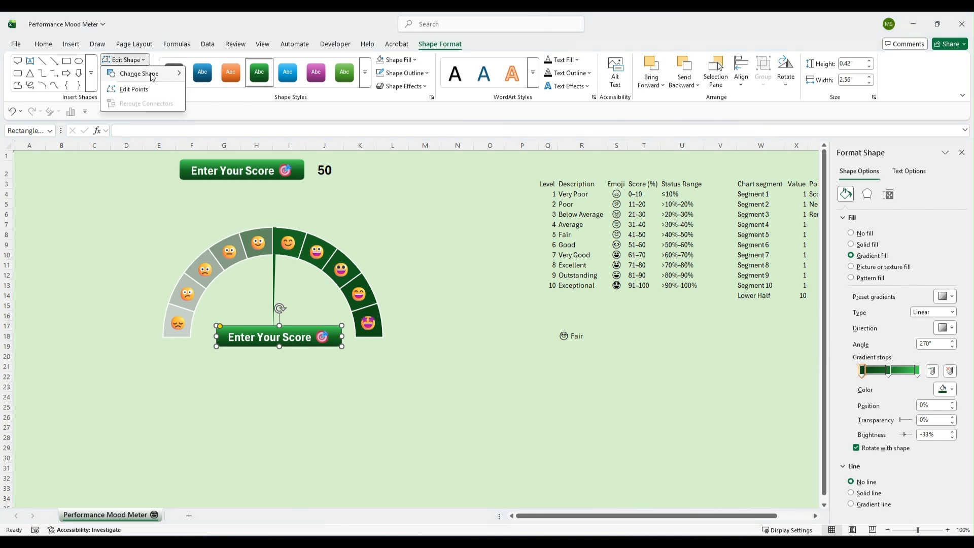
{"action": "mouse_move", "coordinate": [151, 77]}
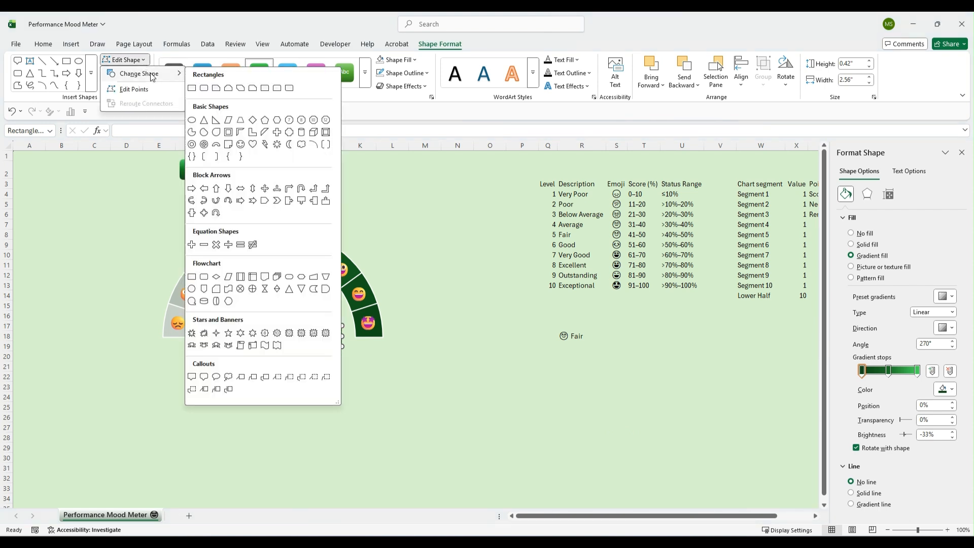
{"action": "left_click", "coordinate": [289, 277]}
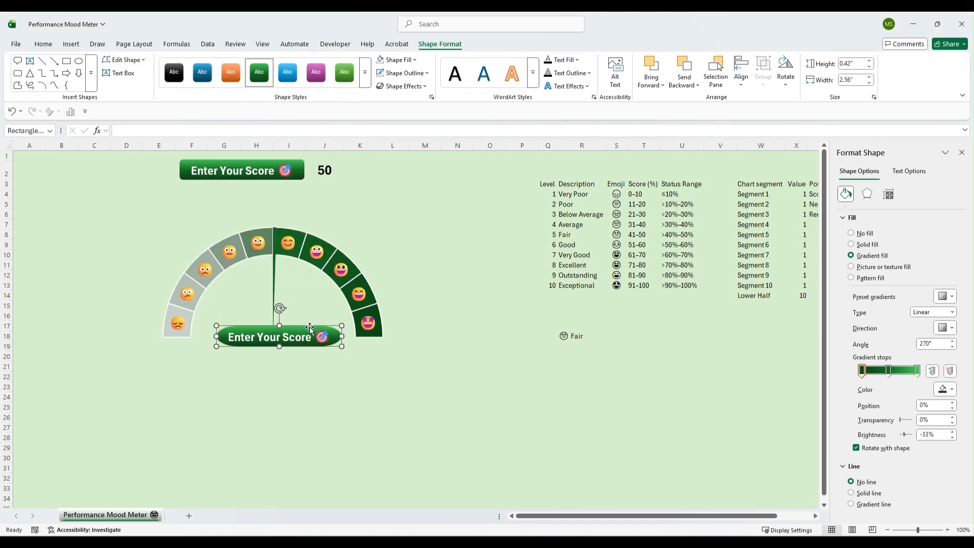
Link the pill shape's text to cell R18 so it shows the current mood status
{"action": "left_click_drag", "start_coordinate": [310, 327], "coordinate": [307, 327]}
{"action": "left_click", "coordinate": [131, 132]}
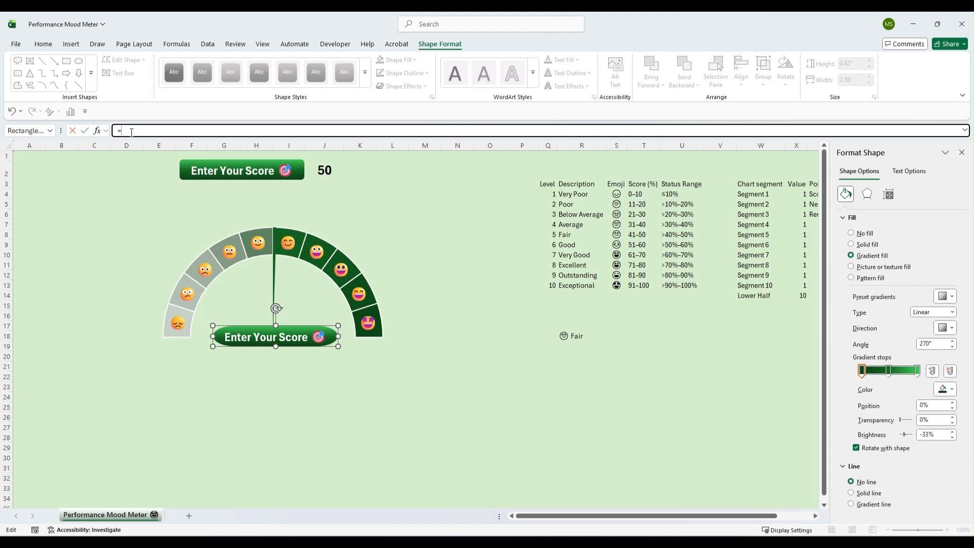
{"action": "left_click", "coordinate": [570, 335]}
{"action": "key", "text": "Return"}
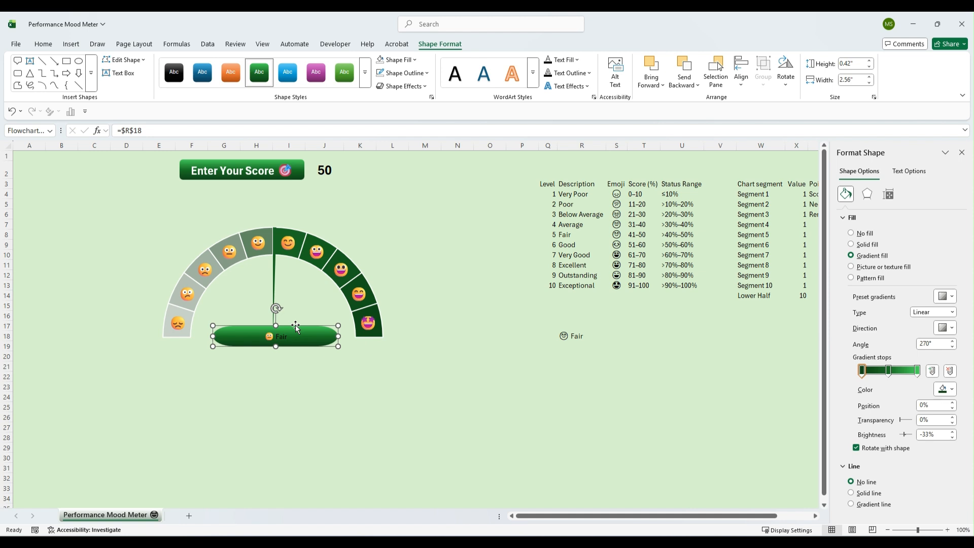
Make the pill shape's text white at 18 pt and nudge the shape slightly upward
{"action": "left_click", "coordinate": [43, 45]}
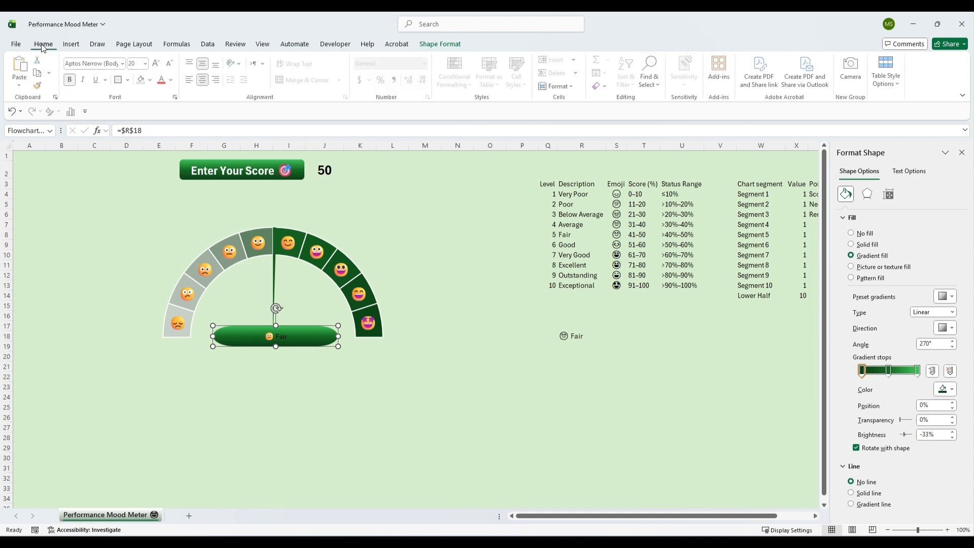
{"action": "left_click", "coordinate": [173, 80]}
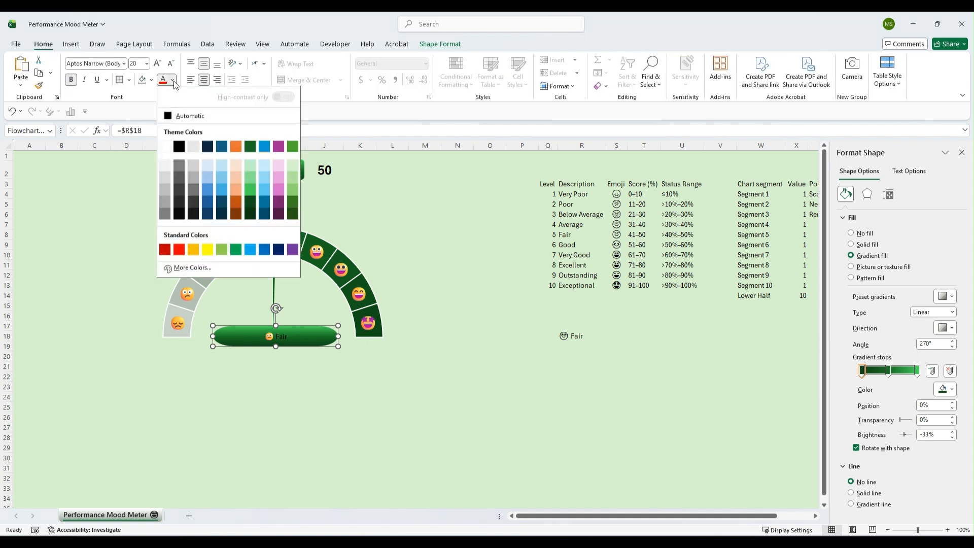
{"action": "left_click", "coordinate": [166, 147]}
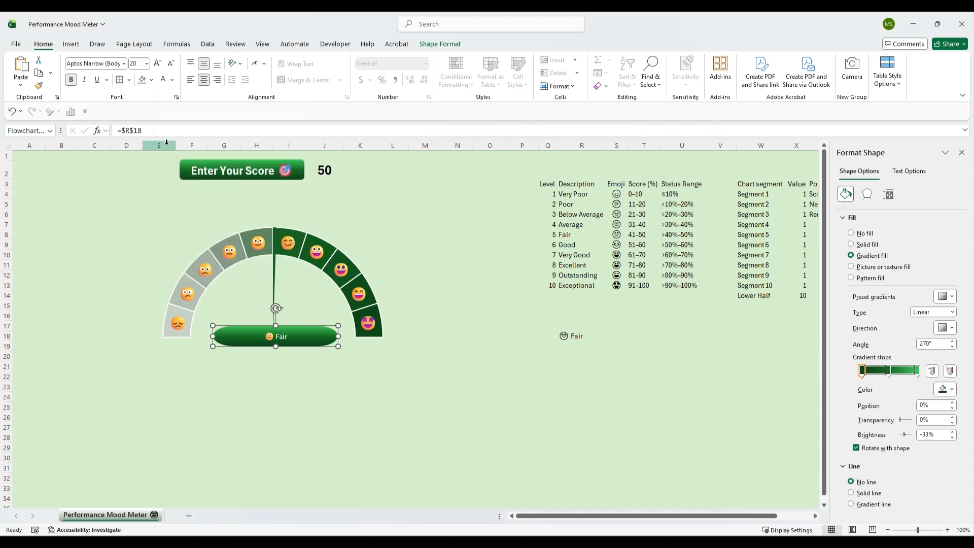
{"action": "left_click", "coordinate": [146, 63]}
{"action": "left_click", "coordinate": [138, 170]}
{"action": "left_click_drag", "start_coordinate": [275, 325], "coordinate": [274, 317]}
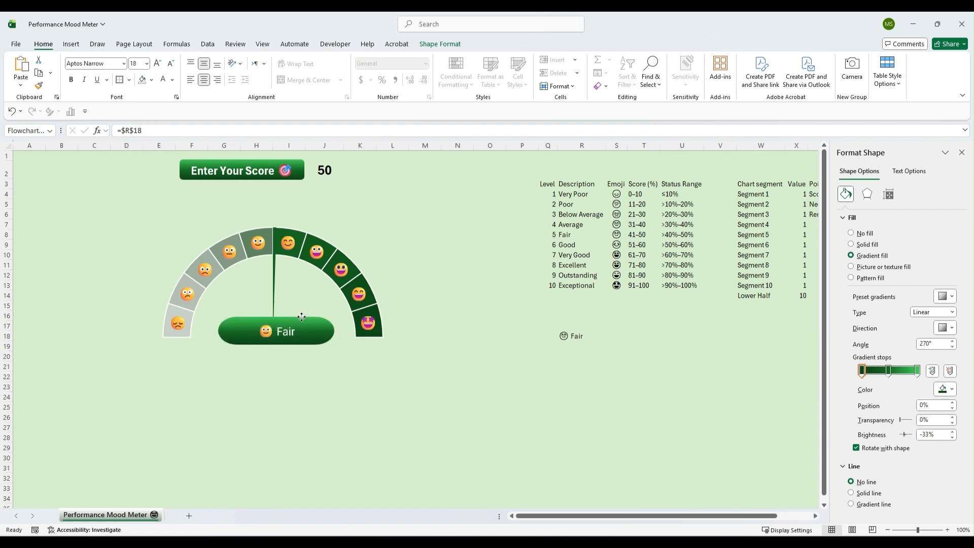
{"action": "key", "text": "Escape"}
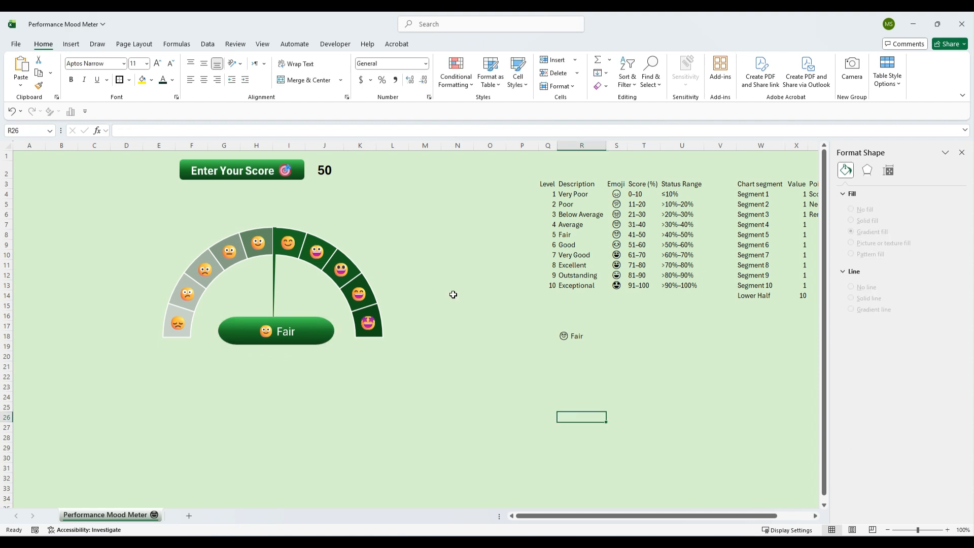
Group the gauge chart together with the pill status shape
{"action": "left_click", "coordinate": [350, 257]}
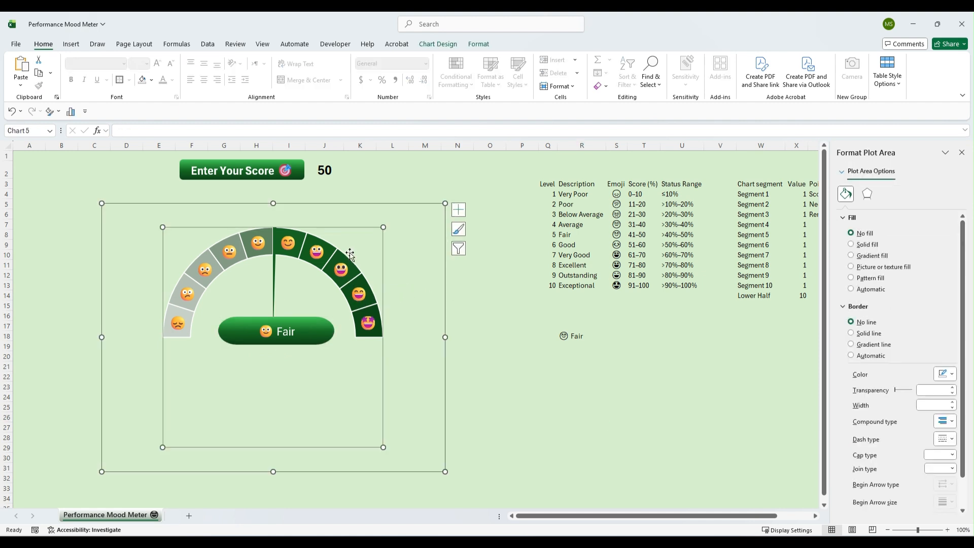
{"action": "left_click", "coordinate": [323, 329]}
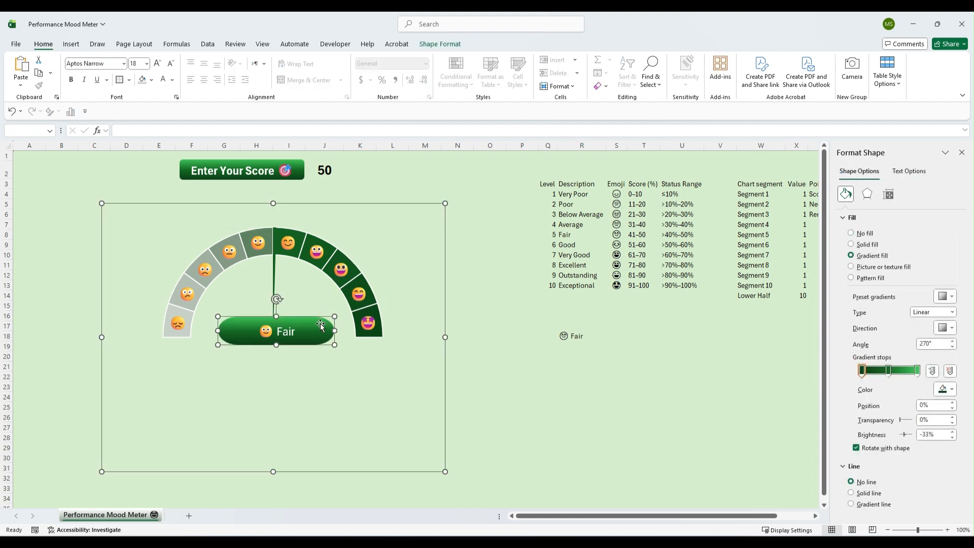
{"action": "right_click", "coordinate": [334, 335]}
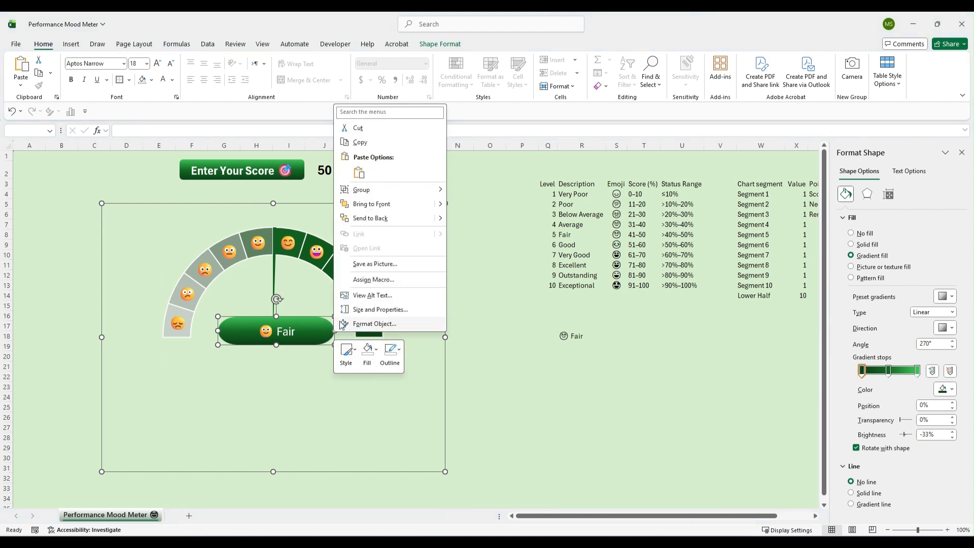
{"action": "mouse_move", "coordinate": [362, 194]}
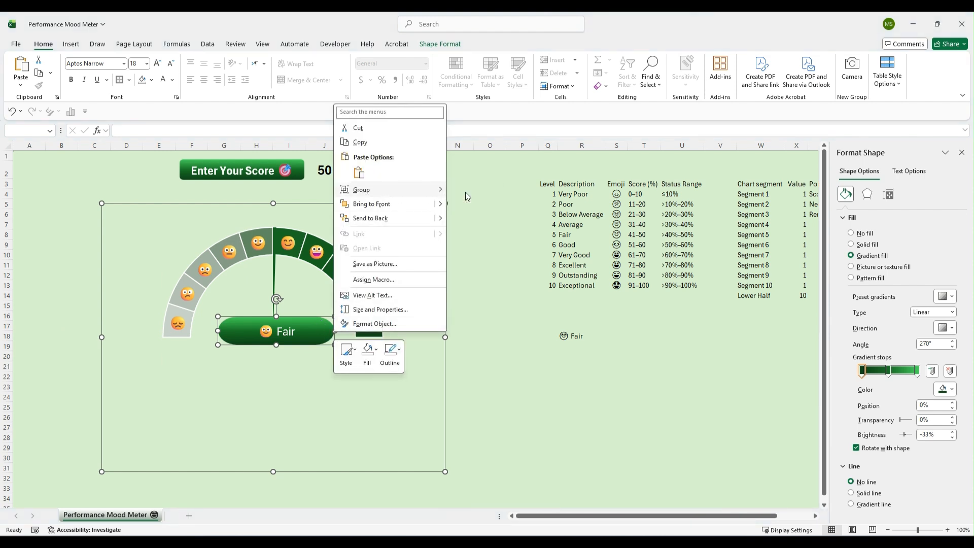
{"action": "left_click", "coordinate": [472, 191]}
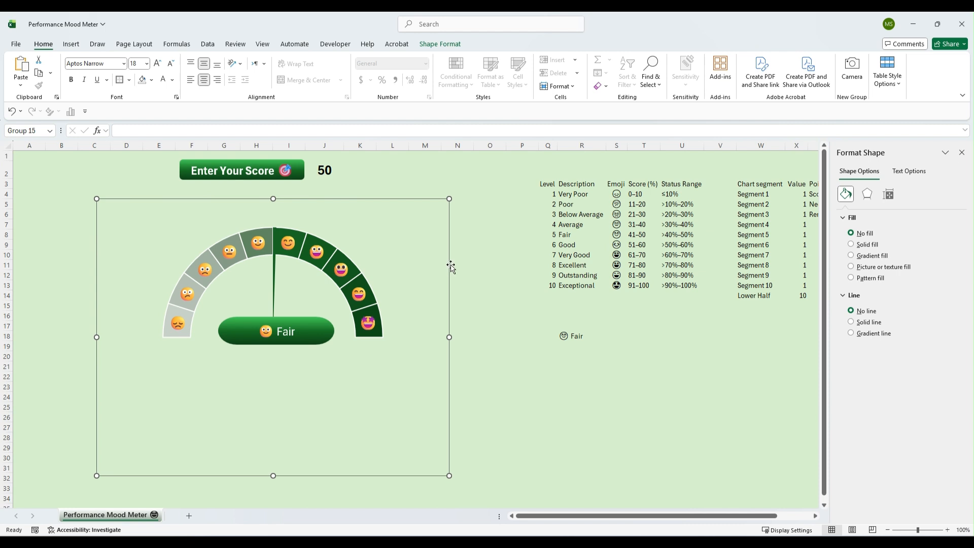
Move the grouped gauge up so it sits just beneath the score label
{"action": "left_click_drag", "start_coordinate": [450, 264], "coordinate": [435, 236]}
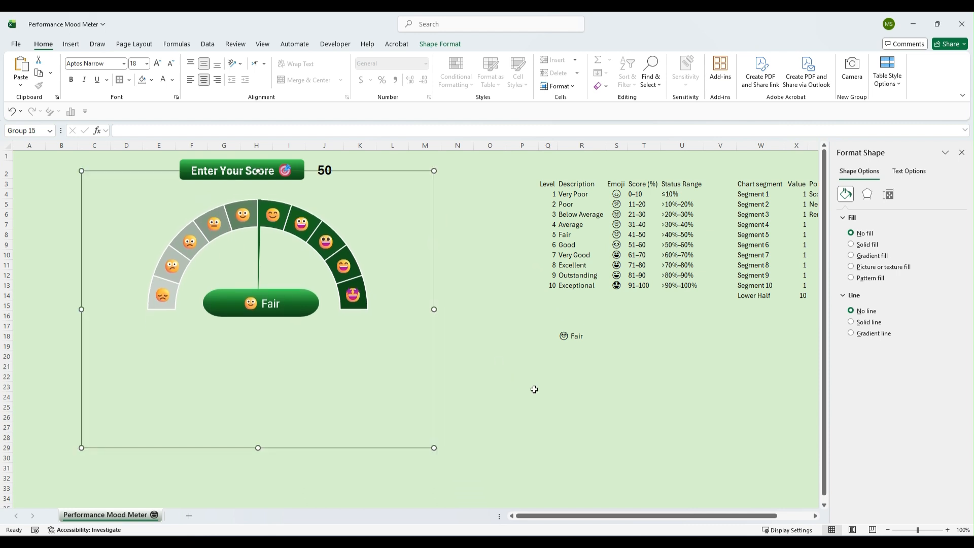
{"action": "left_click", "coordinate": [543, 393]}
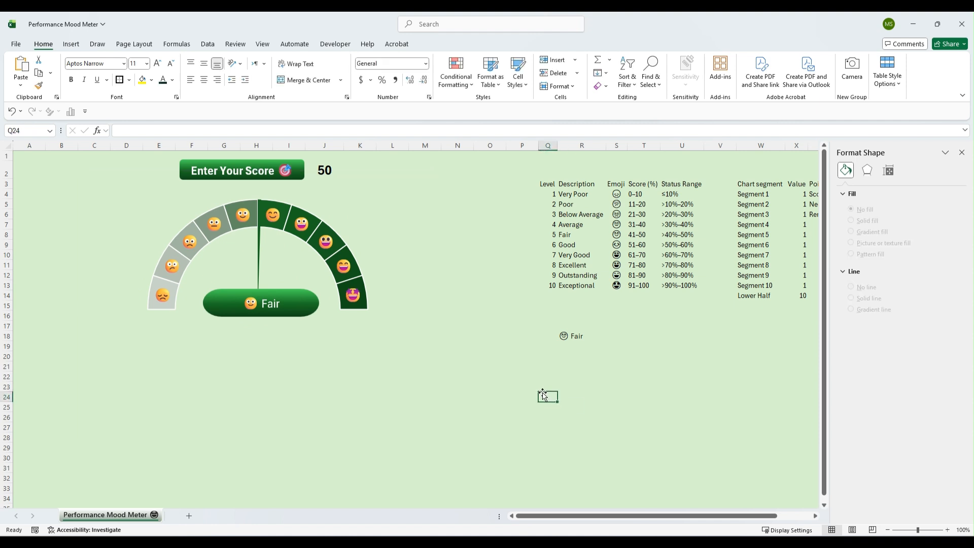
Hide the helper tables from column P onward by setting their font colour to the background green
{"action": "left_click", "coordinate": [525, 148]}
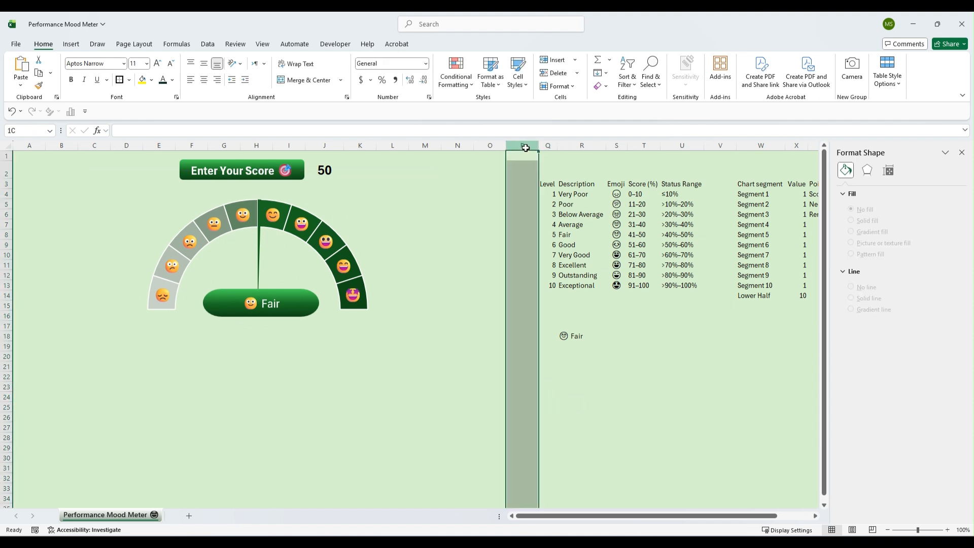
{"action": "left_click_drag", "start_coordinate": [526, 148], "coordinate": [737, 145]}
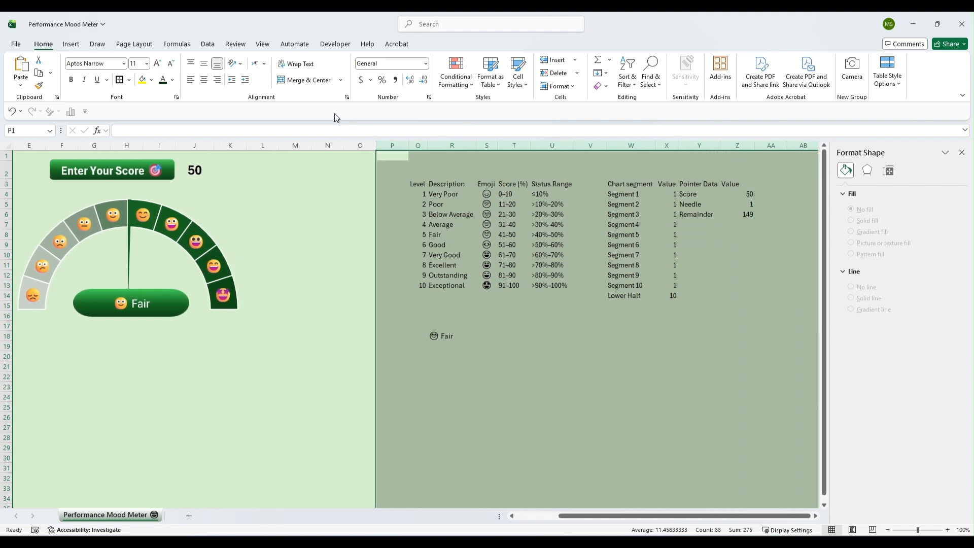
{"action": "left_click", "coordinate": [173, 80]}
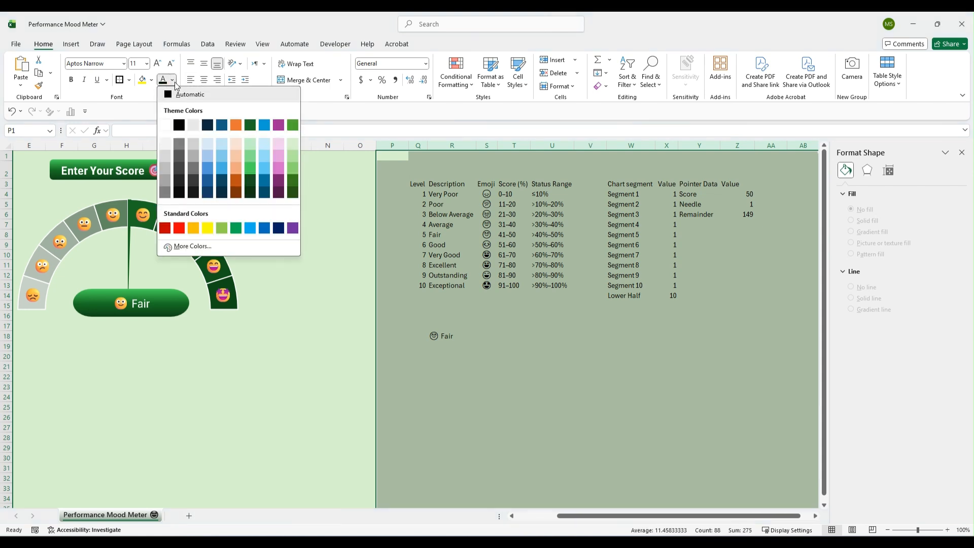
{"action": "left_click", "coordinate": [292, 147]}
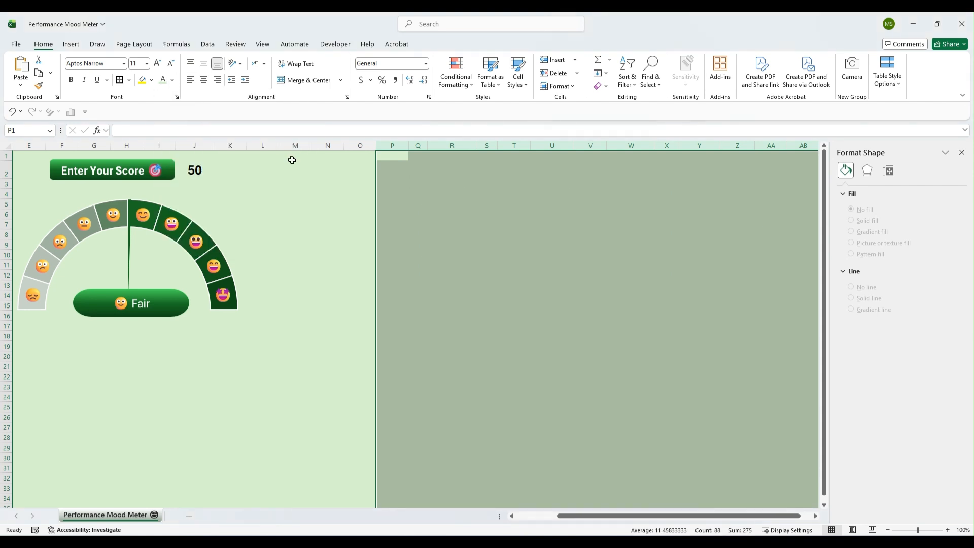
{"action": "left_click", "coordinate": [307, 315]}
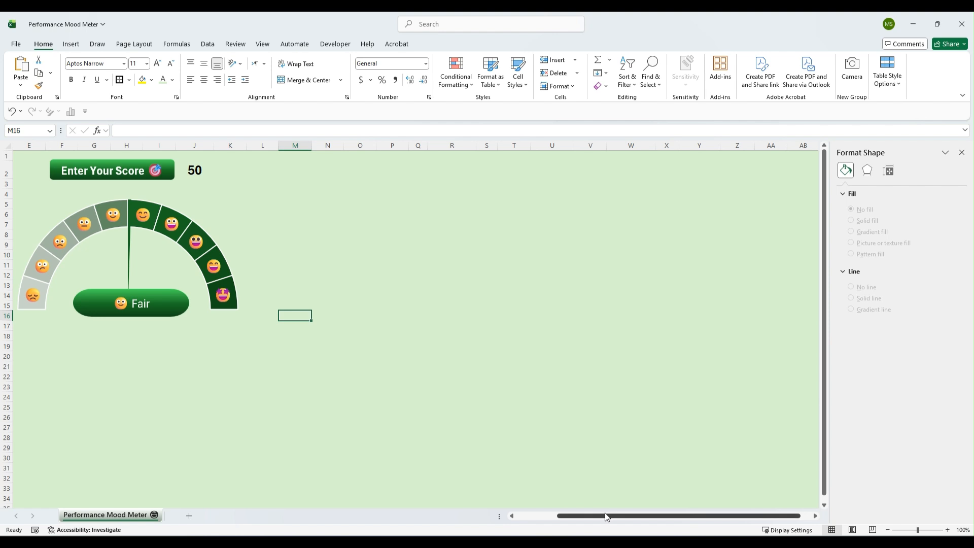
Test the gauge by changing the score in J2 to 15
{"action": "left_click_drag", "start_coordinate": [583, 515], "coordinate": [497, 526]}
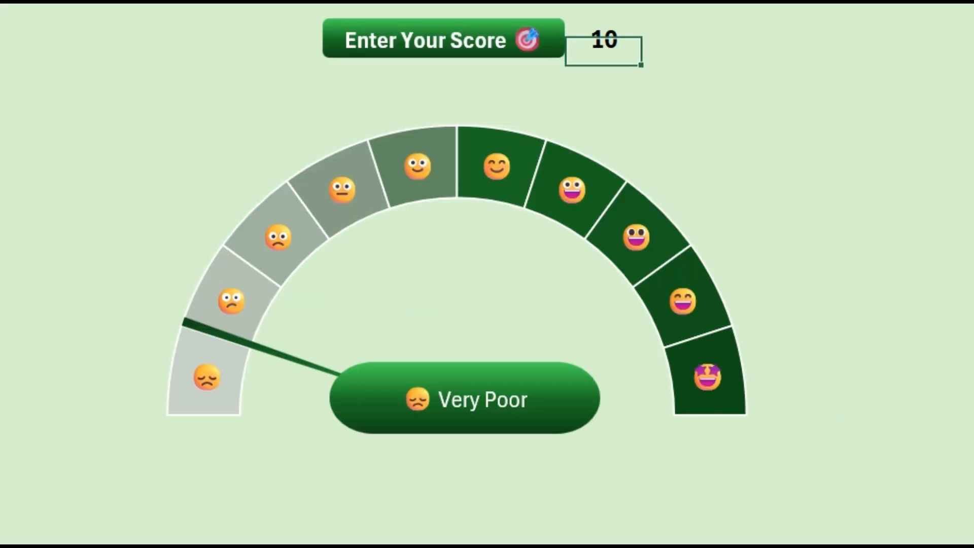
{"action": "key", "text": "F2"}
{"action": "key", "text": "BackSpace"}
{"action": "type", "text": "5"}
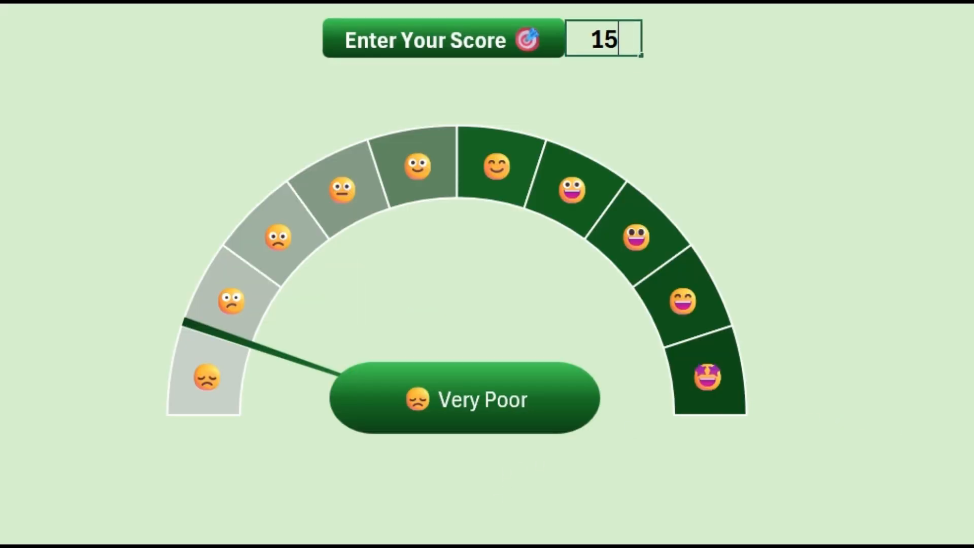
{"action": "key", "text": "Return"}
Test the gauge further by entering scores 35, 45 and 55 in J2
{"action": "key", "text": "Up"}
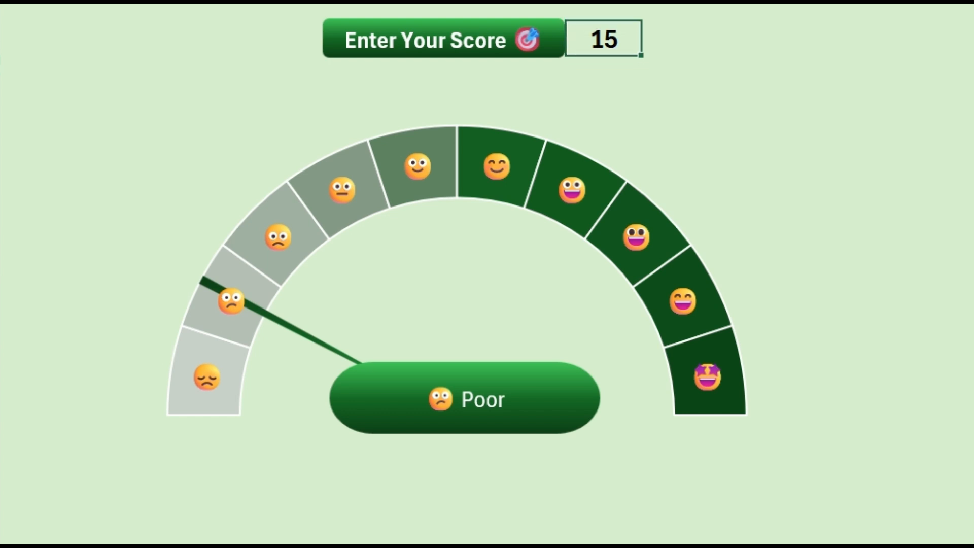
{"action": "type", "text": "35"}
{"action": "key", "text": "Return"}
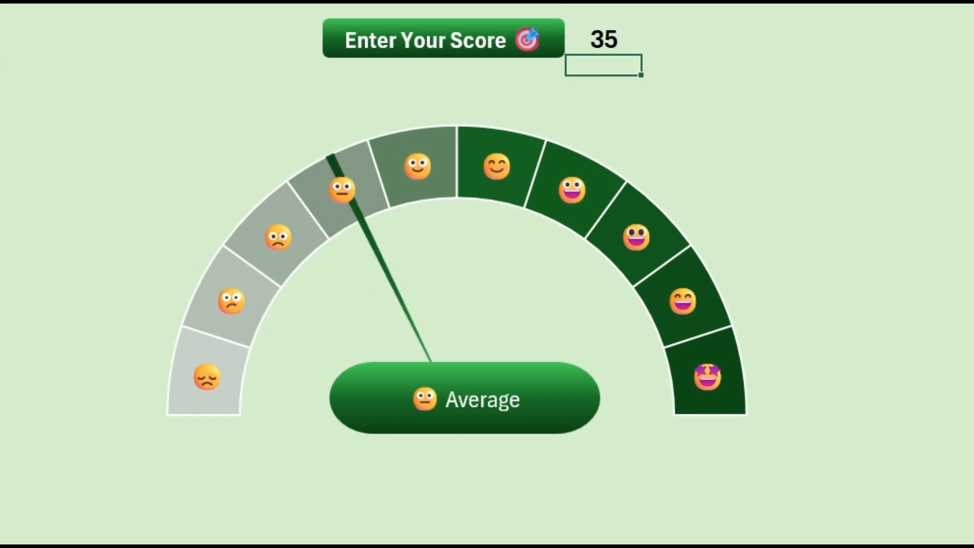
{"action": "key", "text": "Up"}
{"action": "type", "text": "45"}
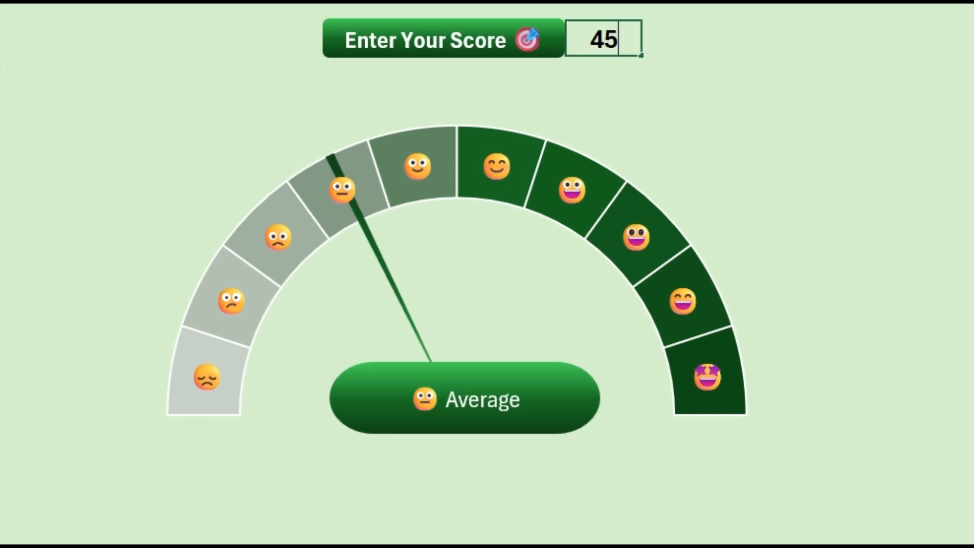
{"action": "key", "text": "Return"}
{"action": "key", "text": "Up"}
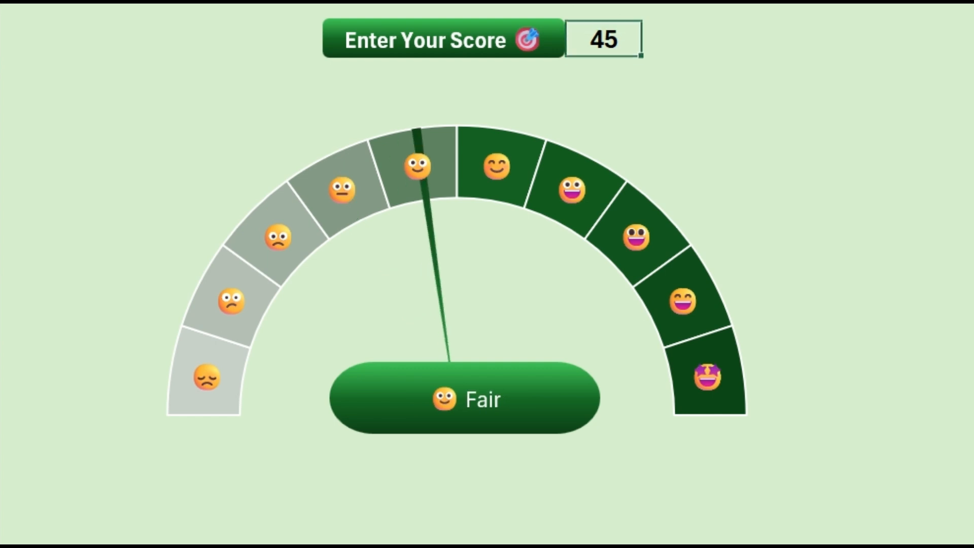
{"action": "type", "text": "55"}
{"action": "key", "text": "Return"}
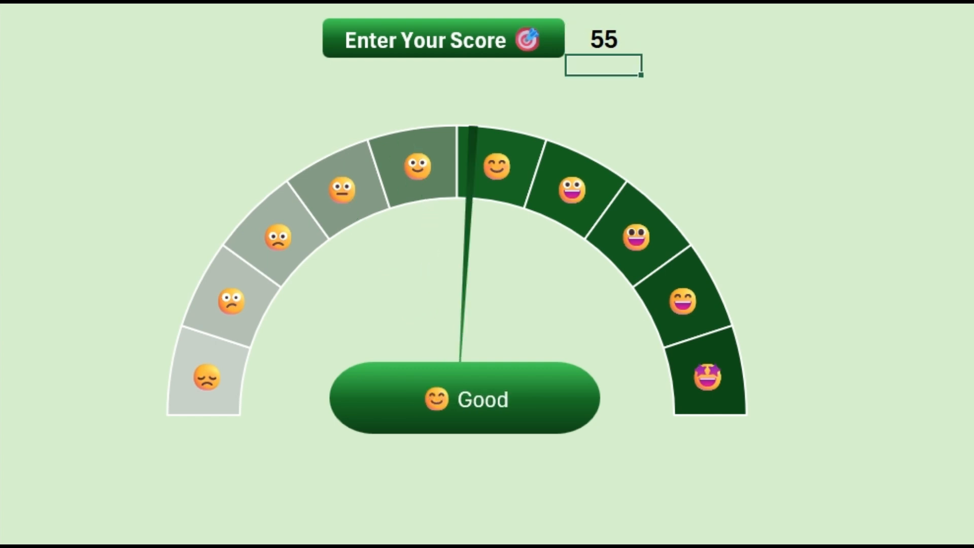
Continue testing the gauge by entering scores 70 and then 75 in J2
{"action": "key", "text": "Up"}
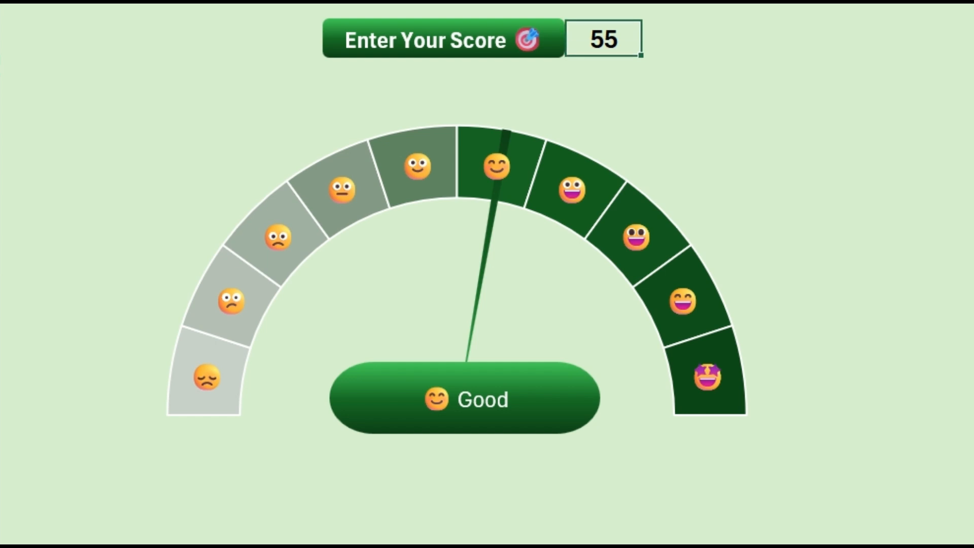
{"action": "type", "text": "70"}
{"action": "key", "text": "Return"}
{"action": "key", "text": "Up"}
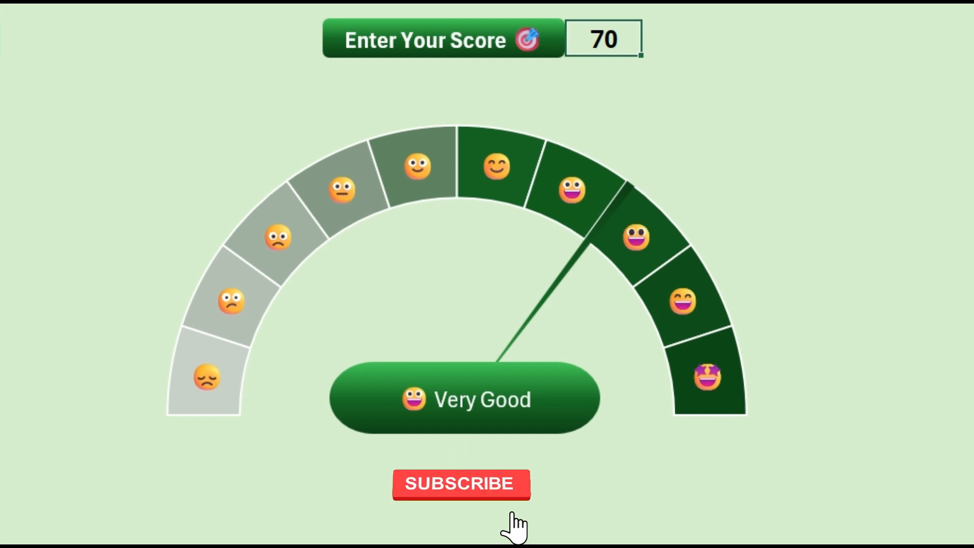
{"action": "type", "text": "75"}
{"action": "key", "text": "Return"}
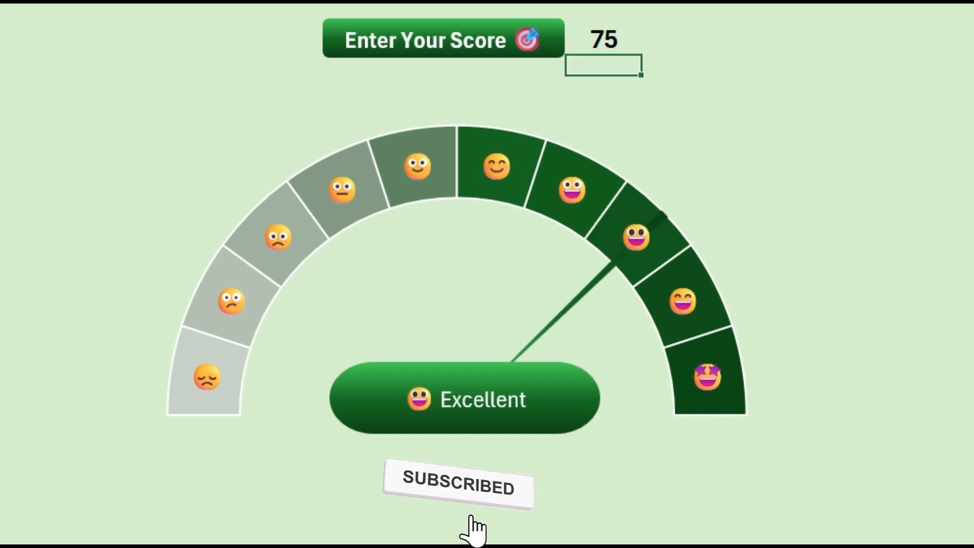
Finish testing the gauge's upper range by entering scores 85 and then 95 in J2
{"action": "key", "text": "Up"}
{"action": "type", "text": "85"}
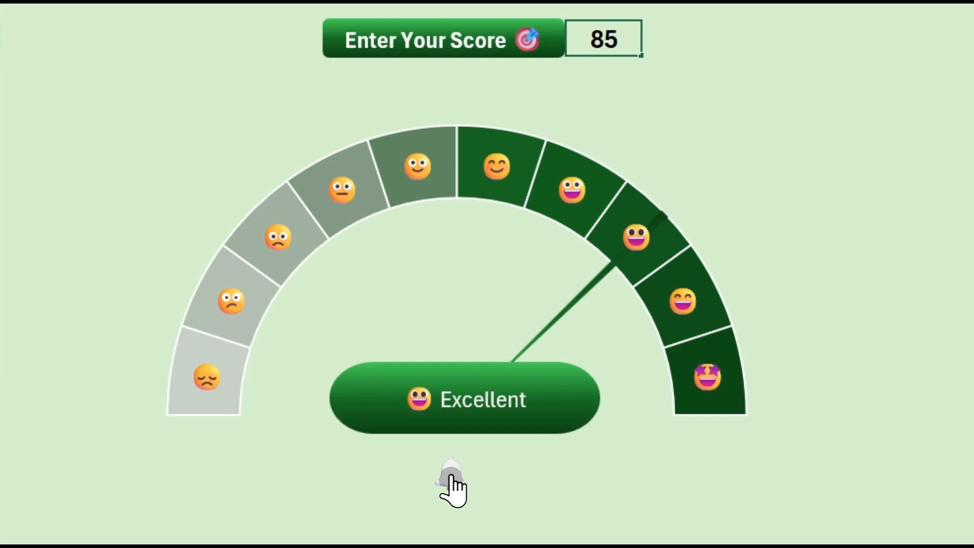
{"action": "key", "text": "Return"}
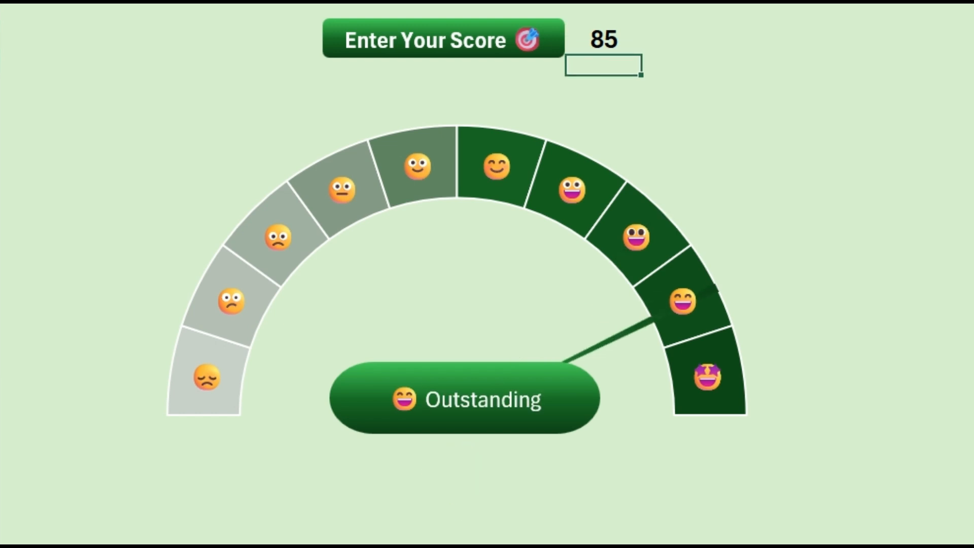
{"action": "key", "text": "Up"}
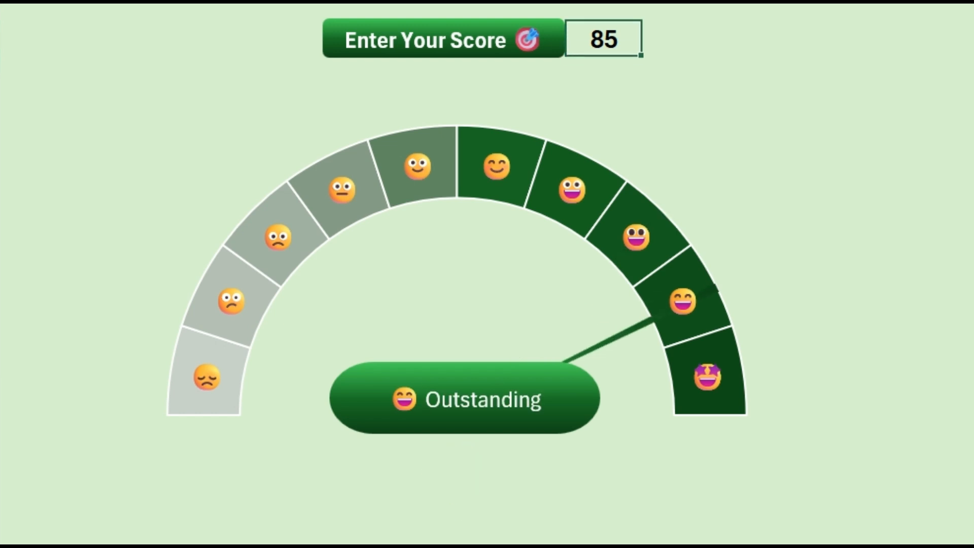
{"action": "type", "text": "95"}
{"action": "key", "text": "Return"}
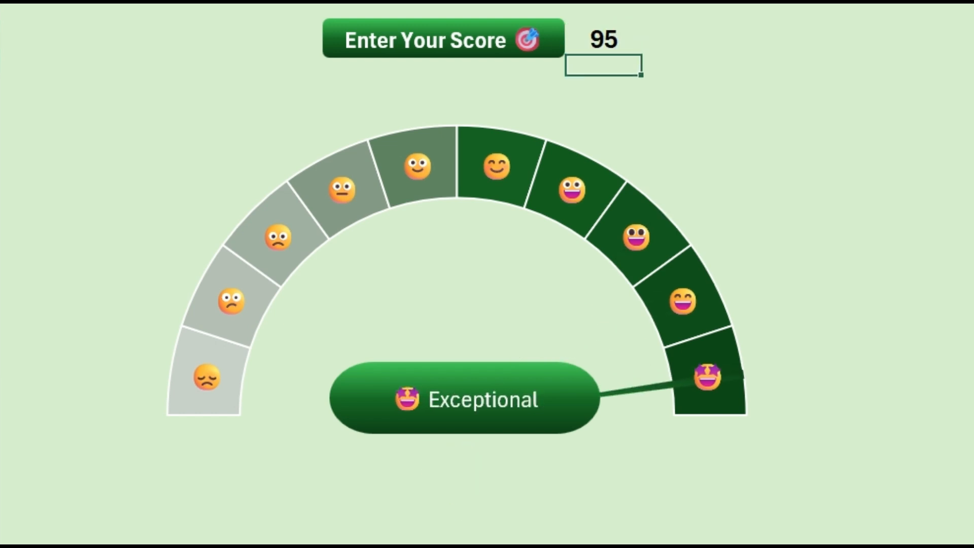